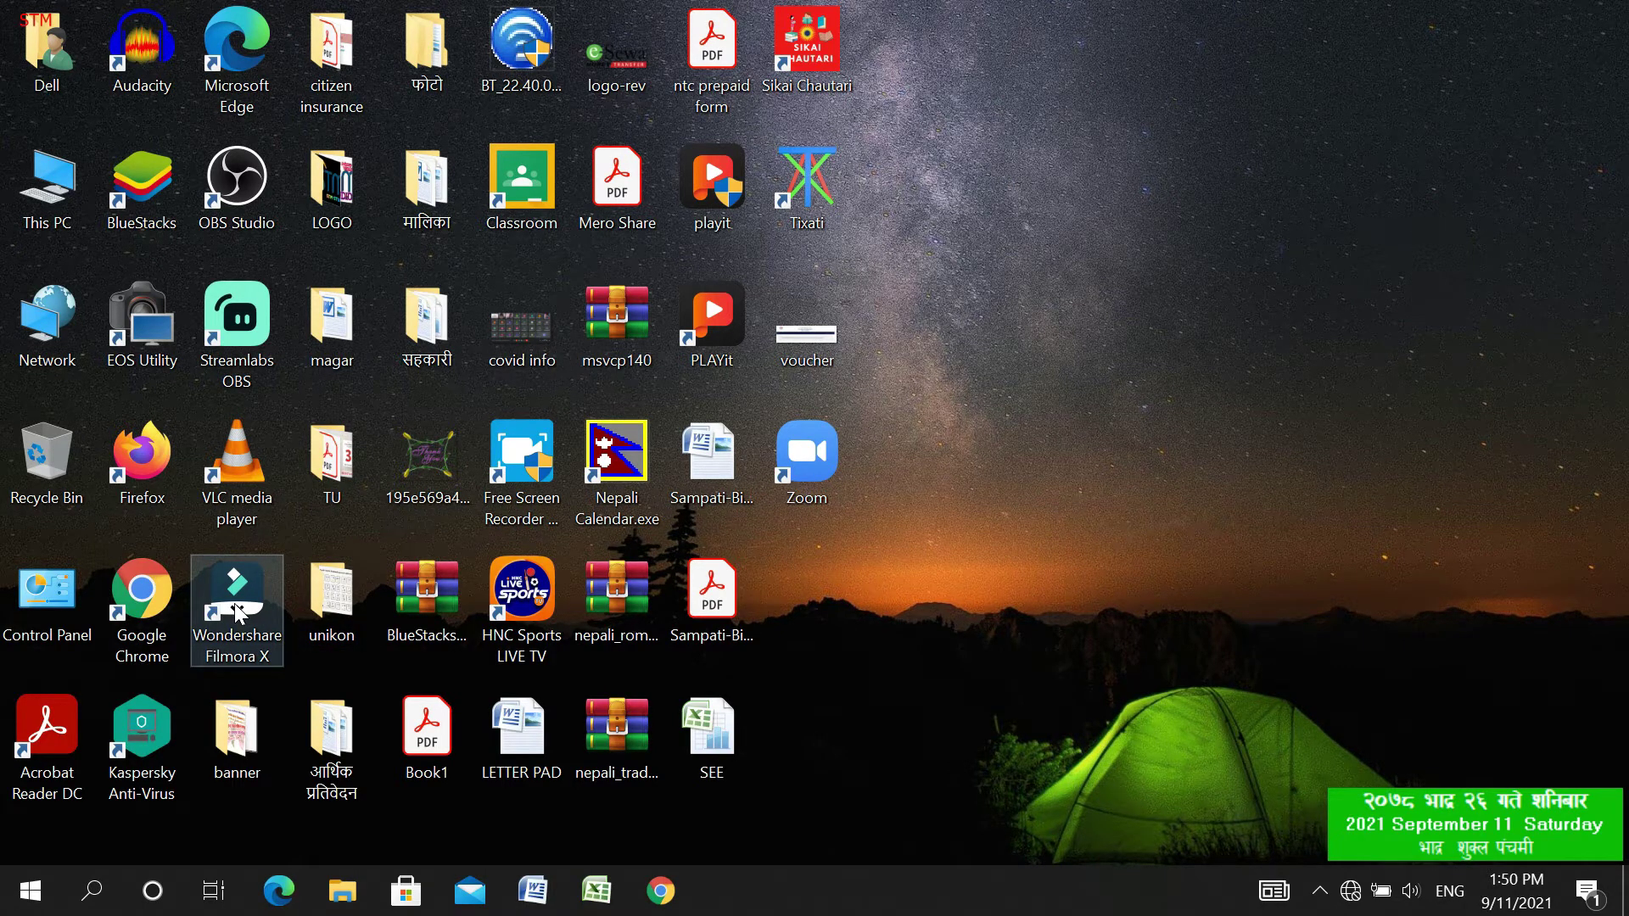
- Launch Wondershare Filmora X and create a new project with the 16:9 (Widescreen) aspect ratio
double_click(240, 613)
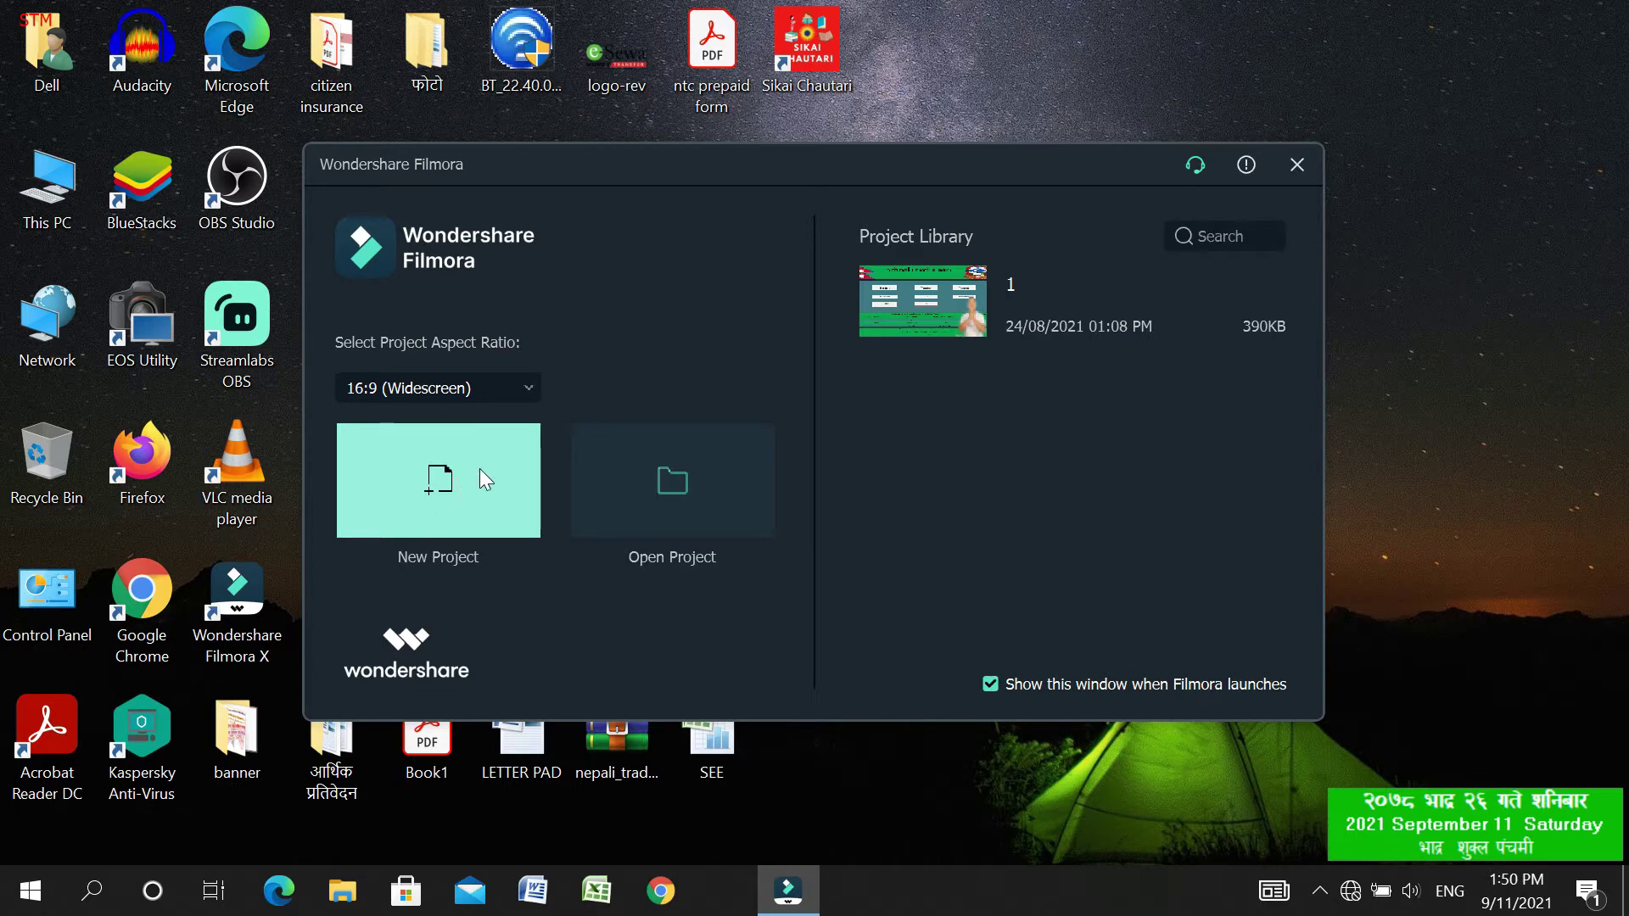
click(524, 384)
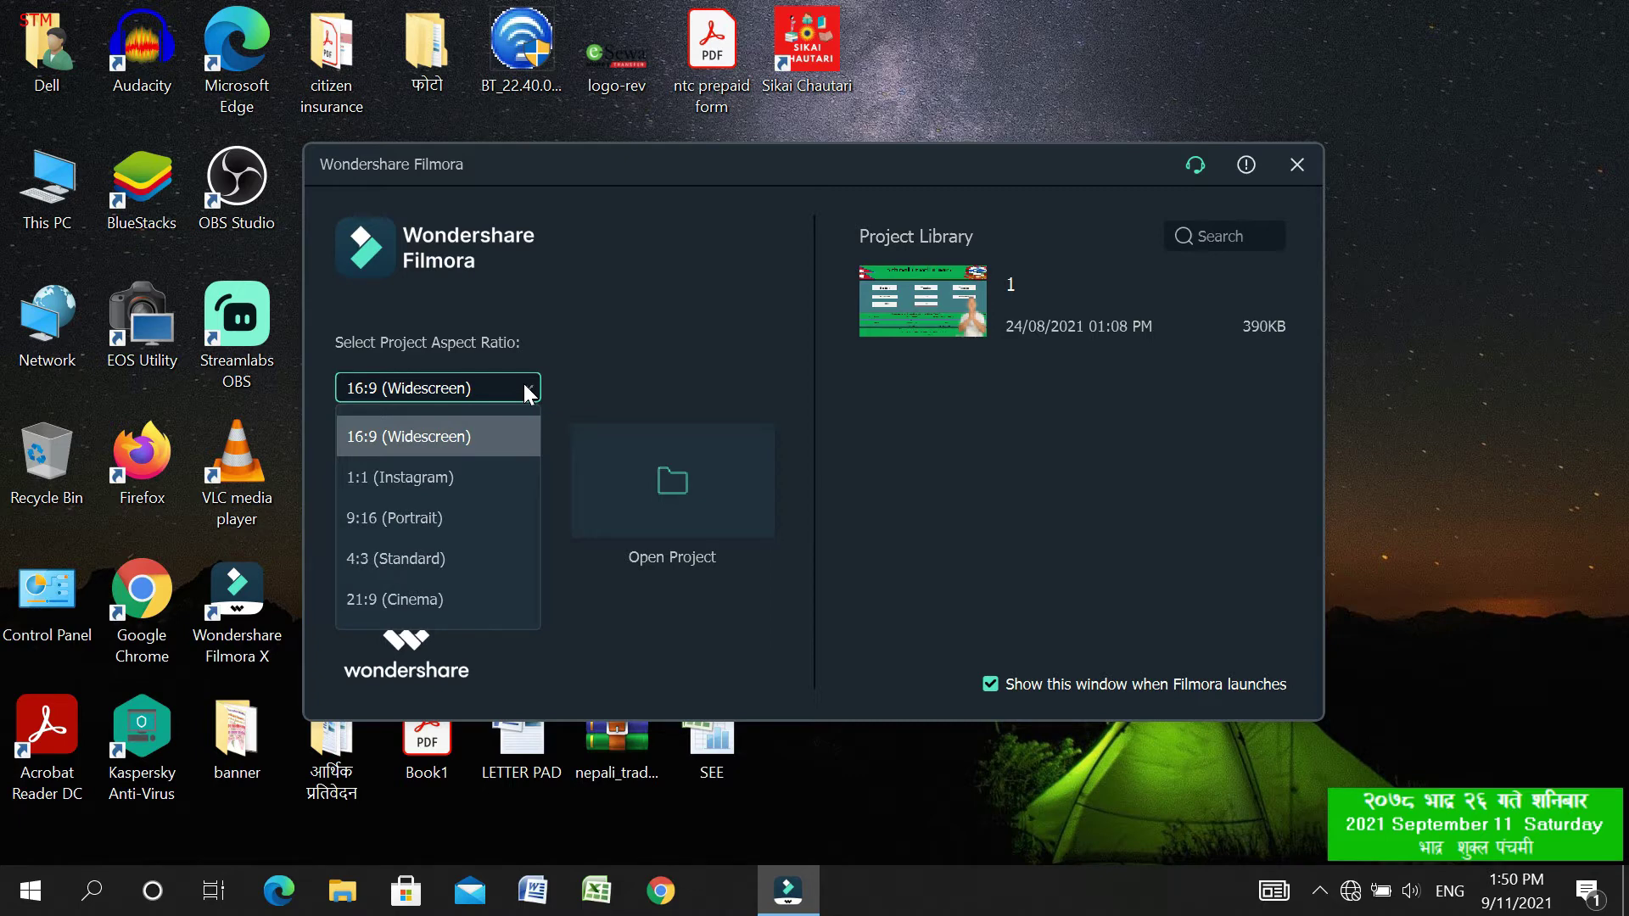
click(435, 436)
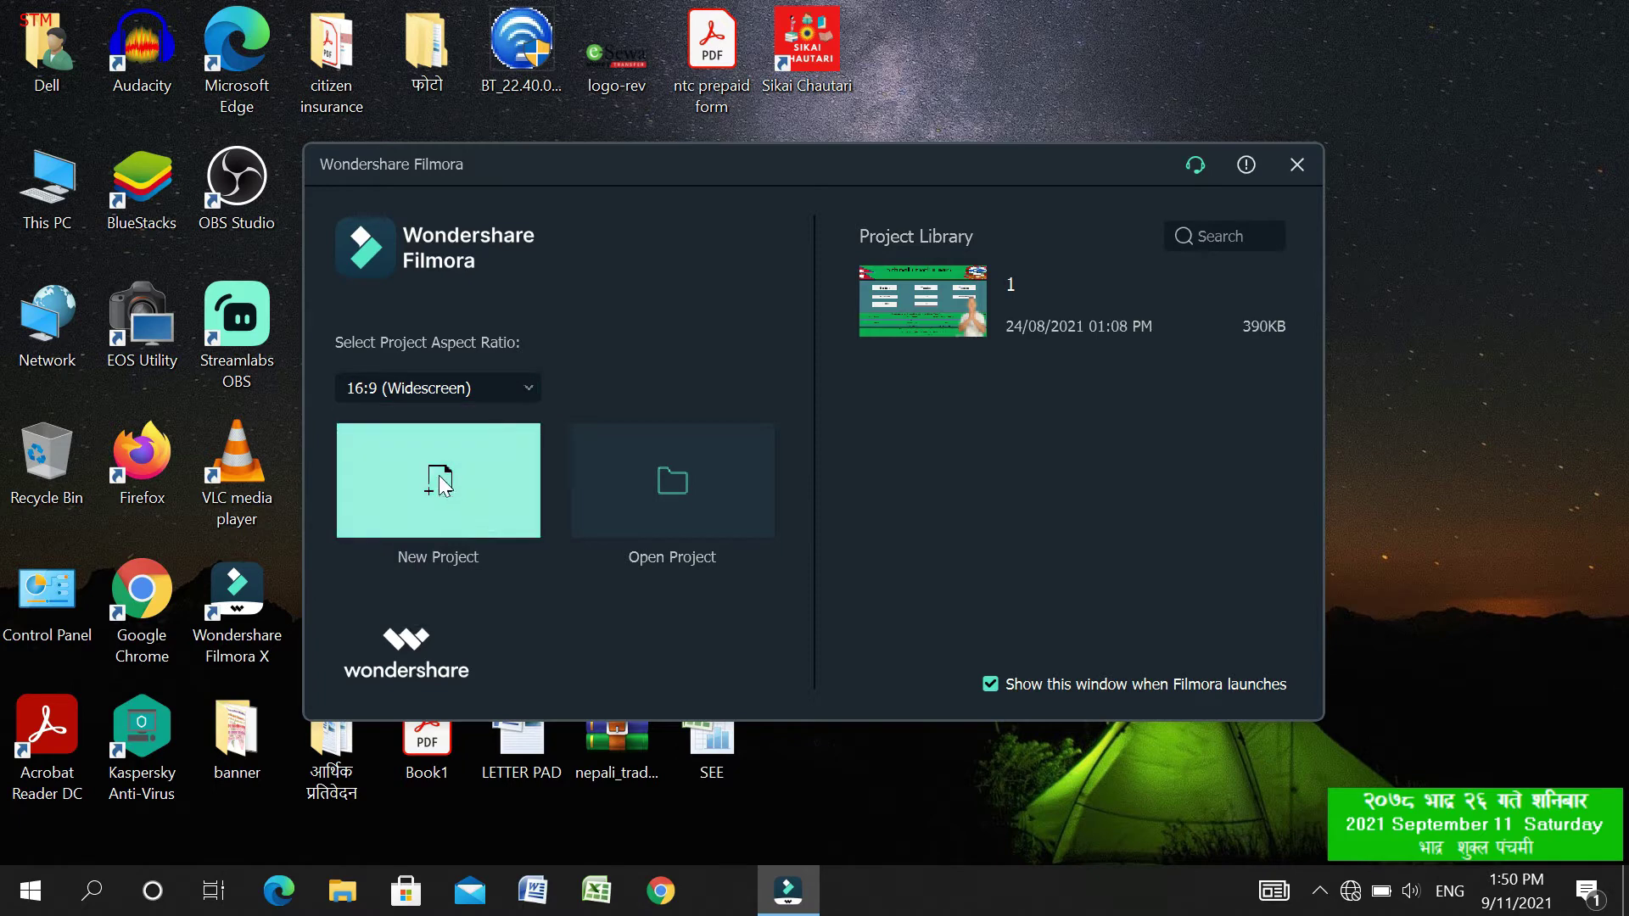
click(439, 475)
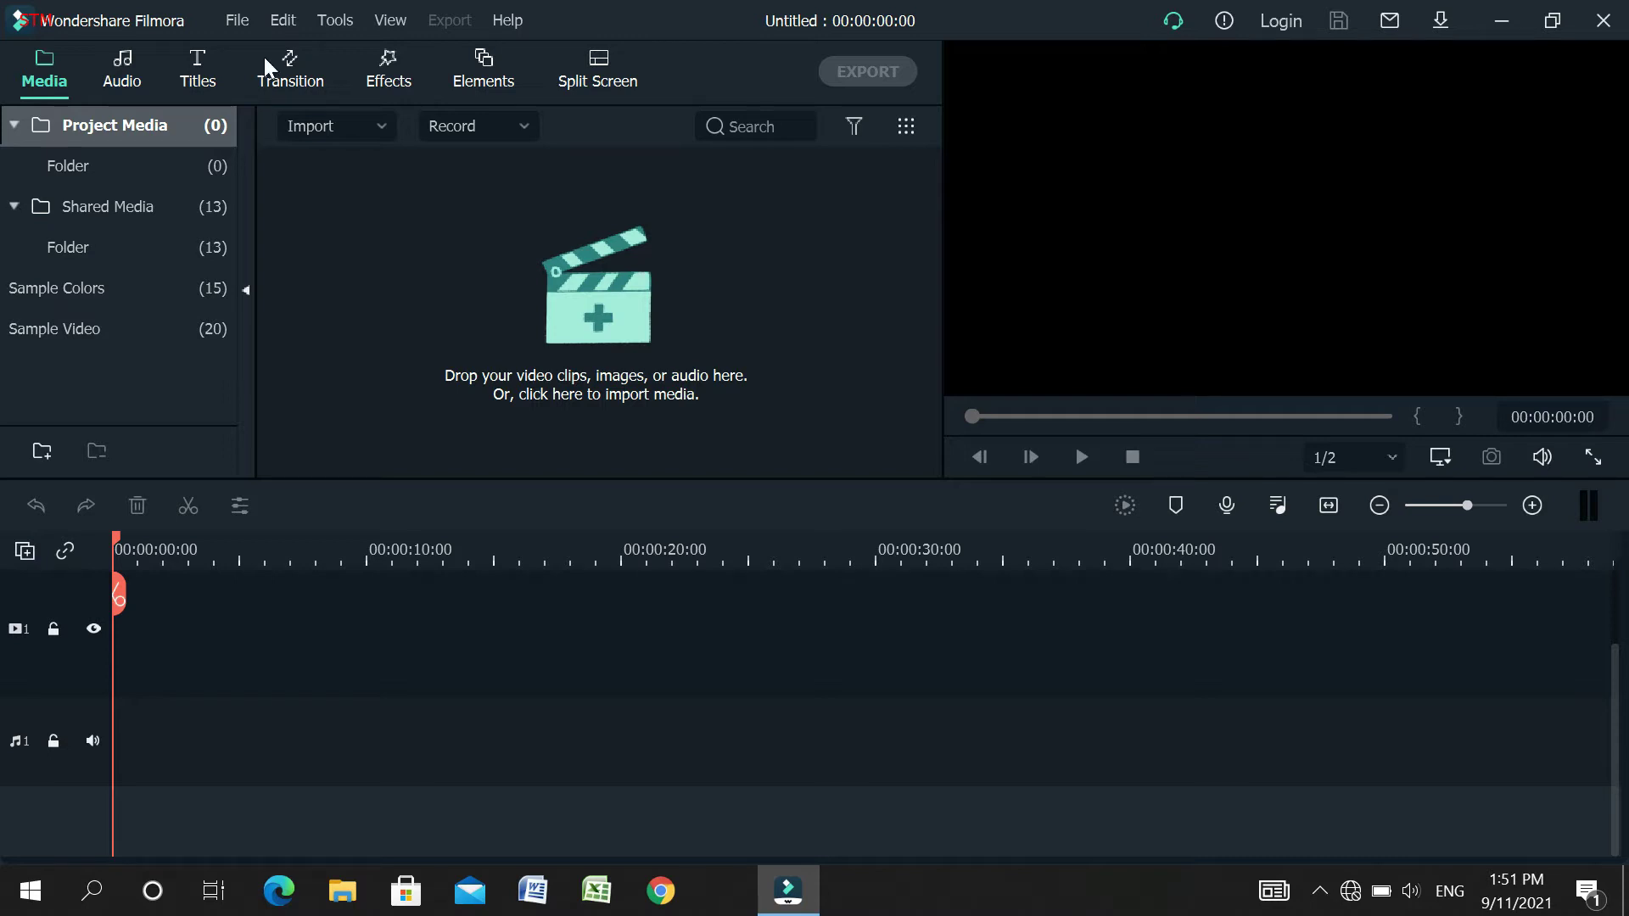
- Search the included titles for "basic", place Basic 1 at the start of the first video track, and add another video track
click(202, 85)
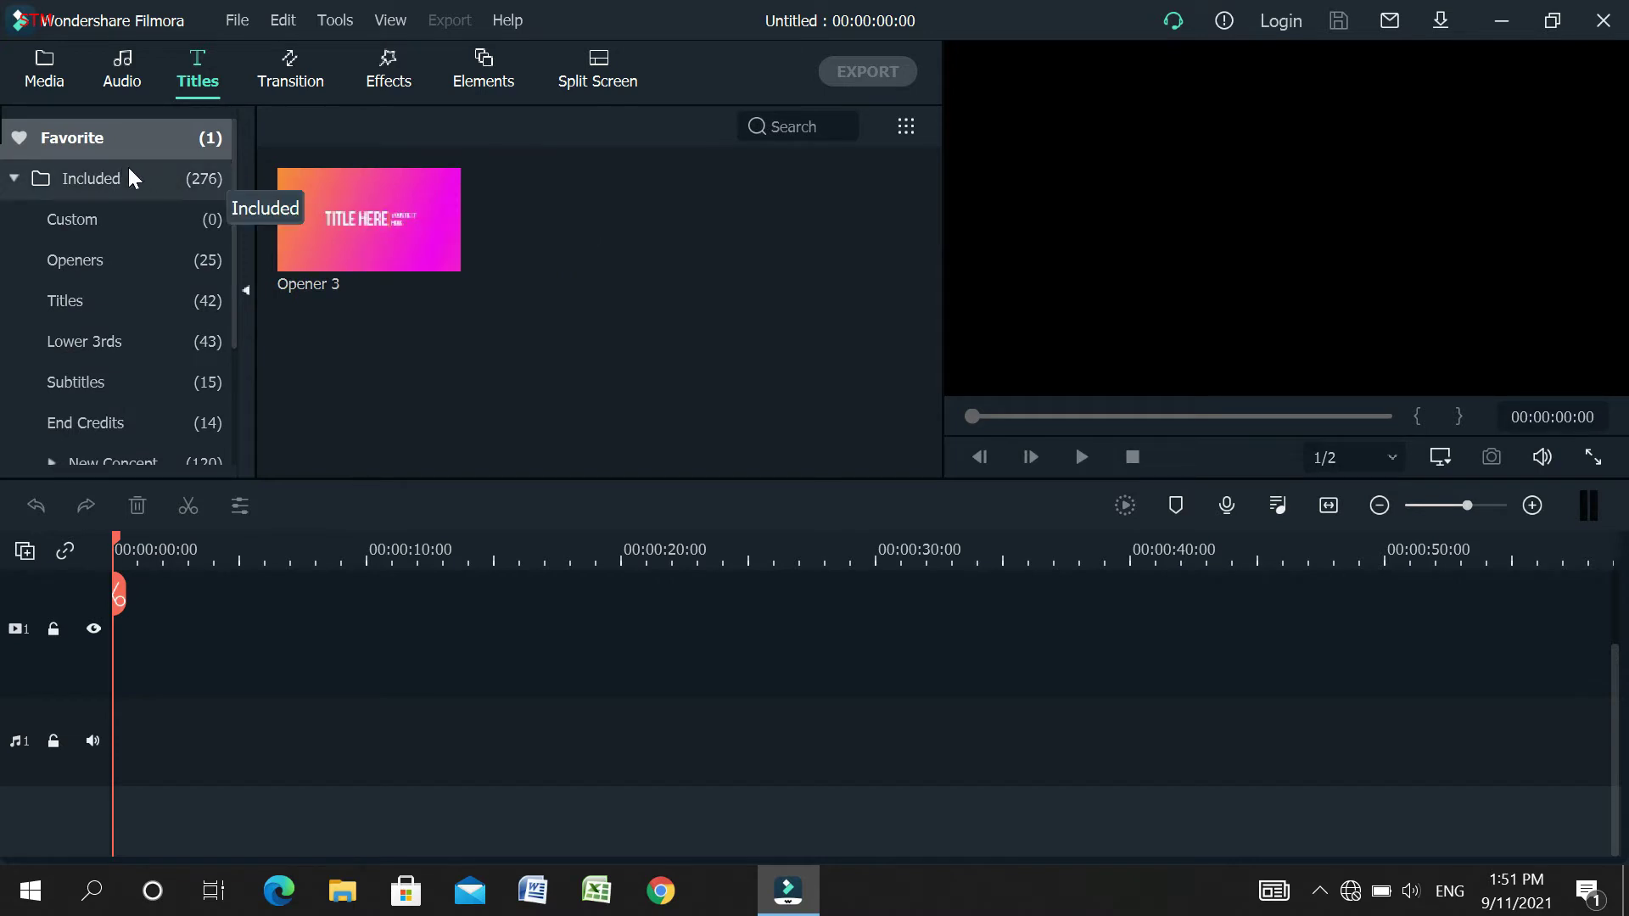
click(113, 178)
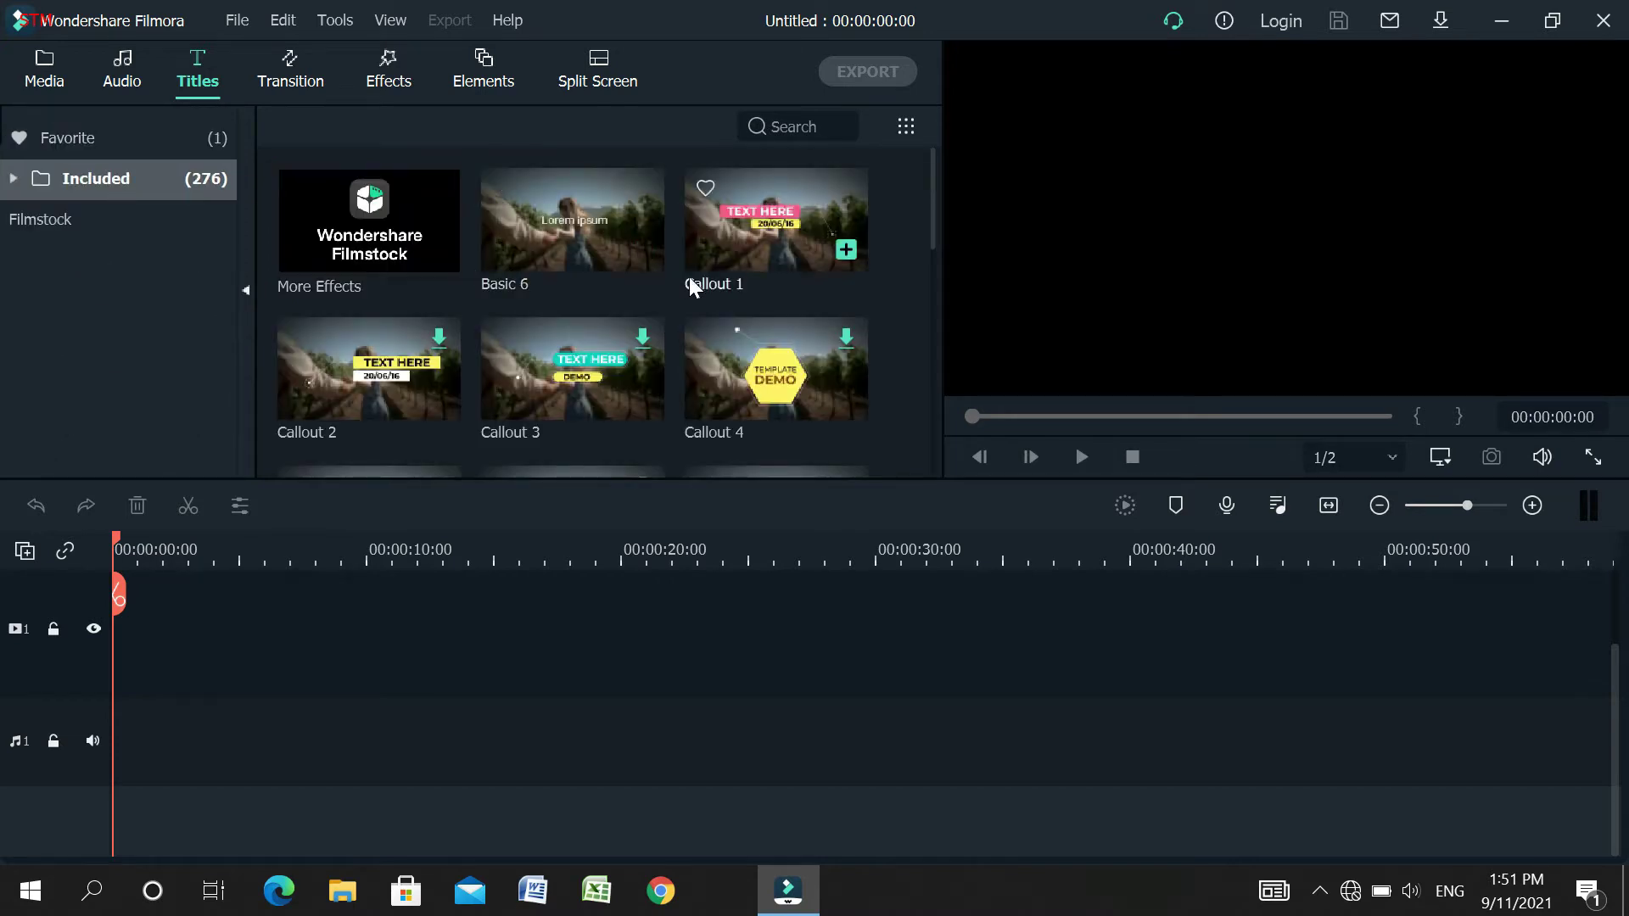
click(820, 127)
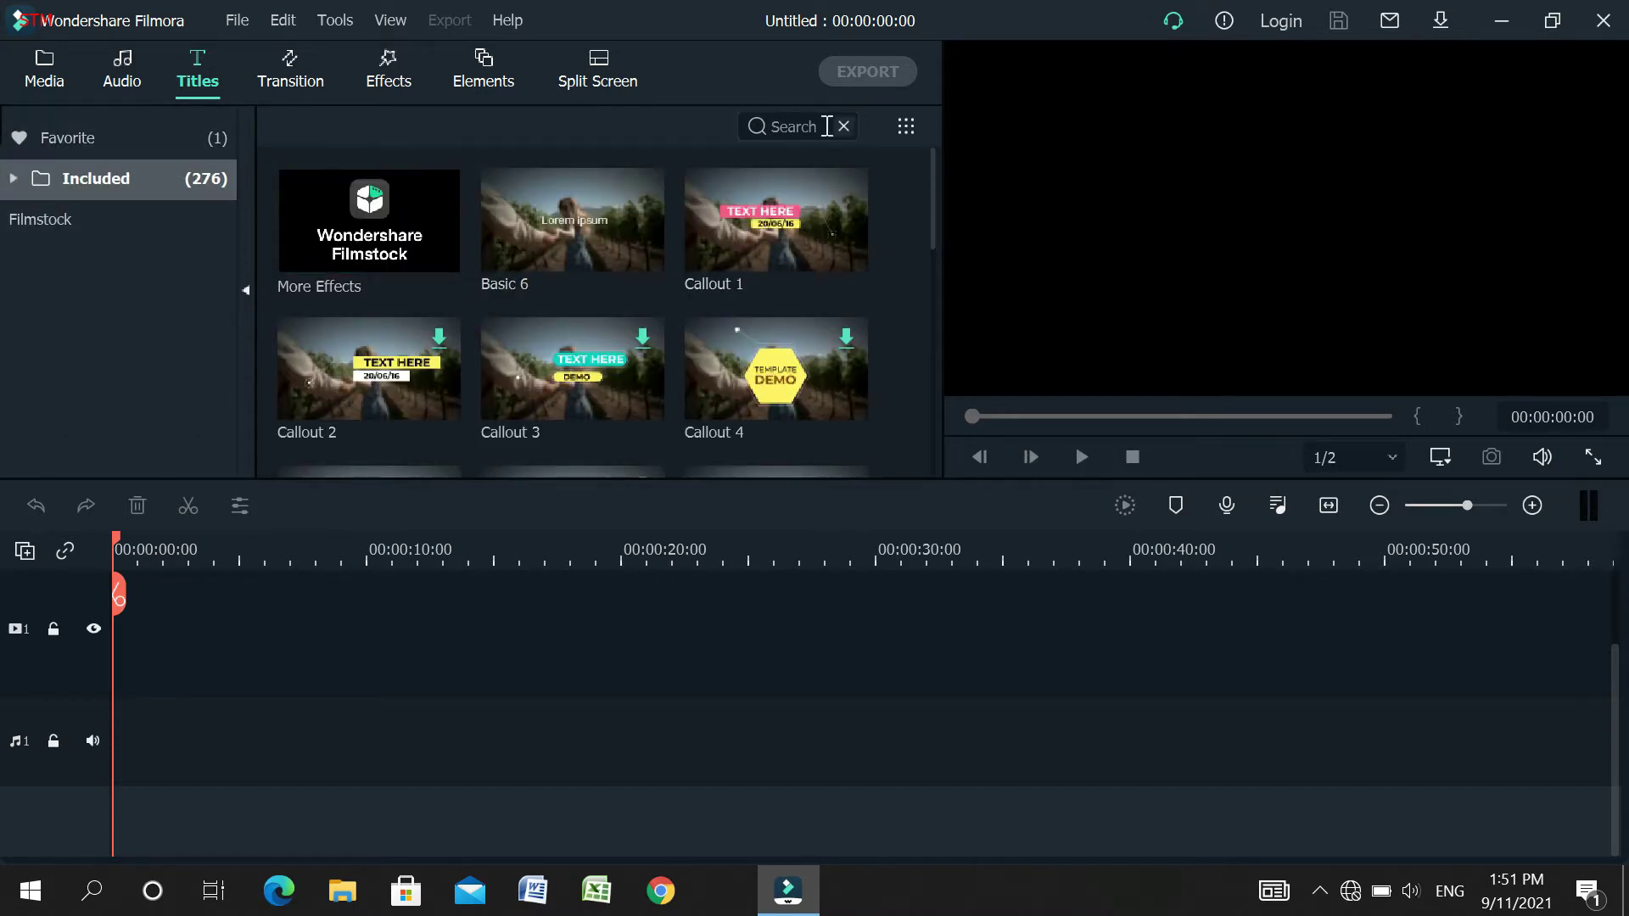
text(basic)
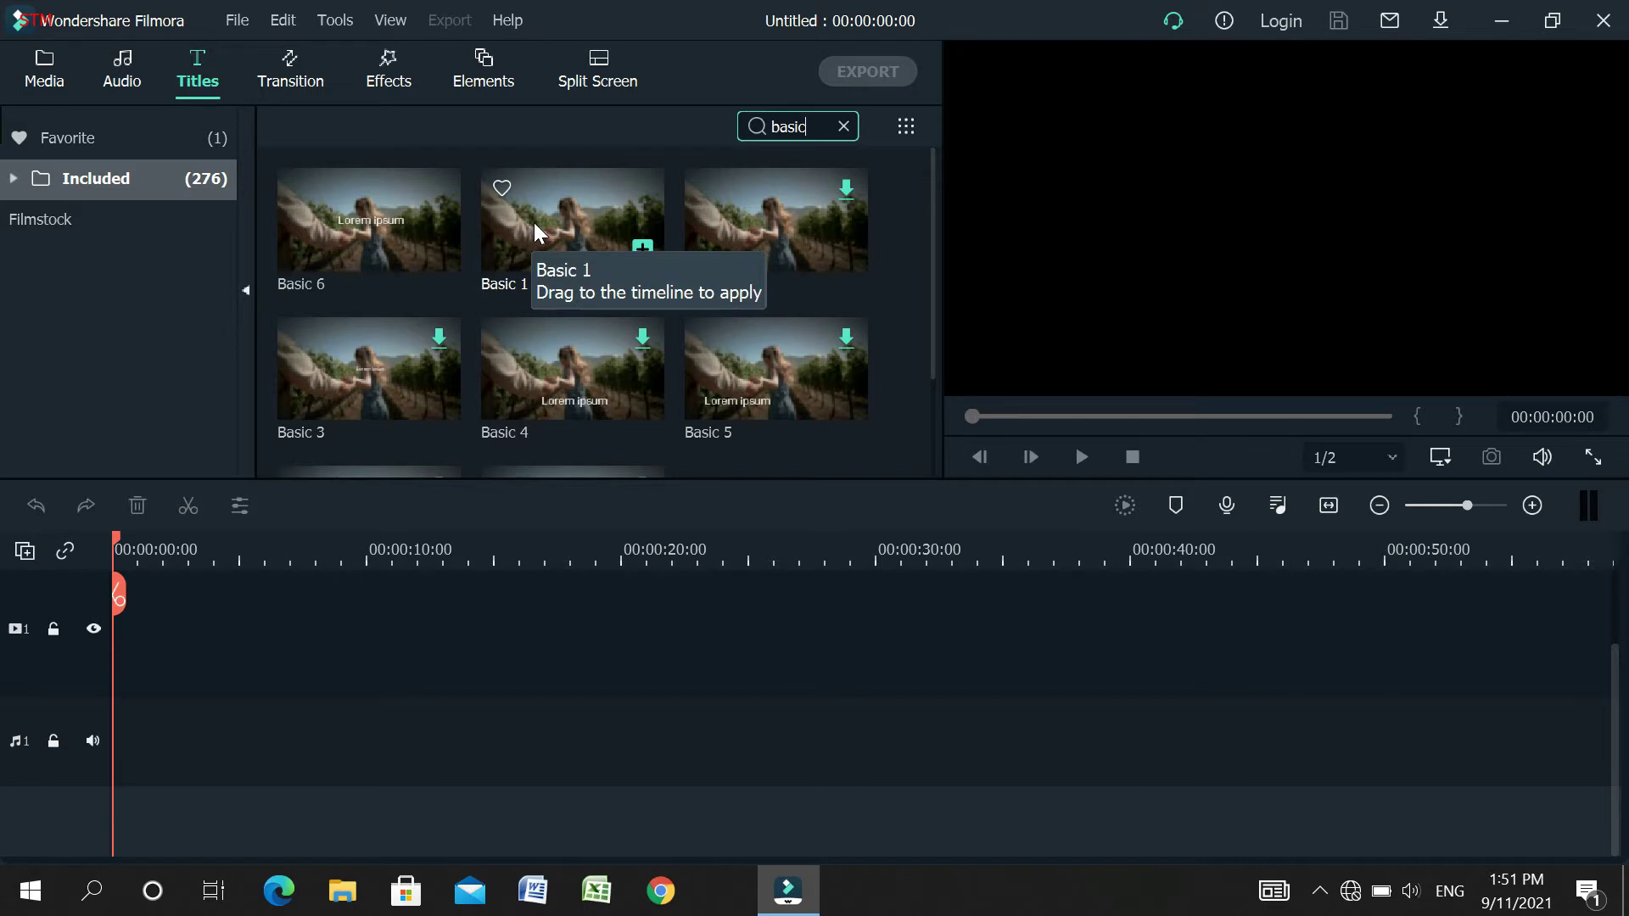
drag(535, 231, 69, 711)
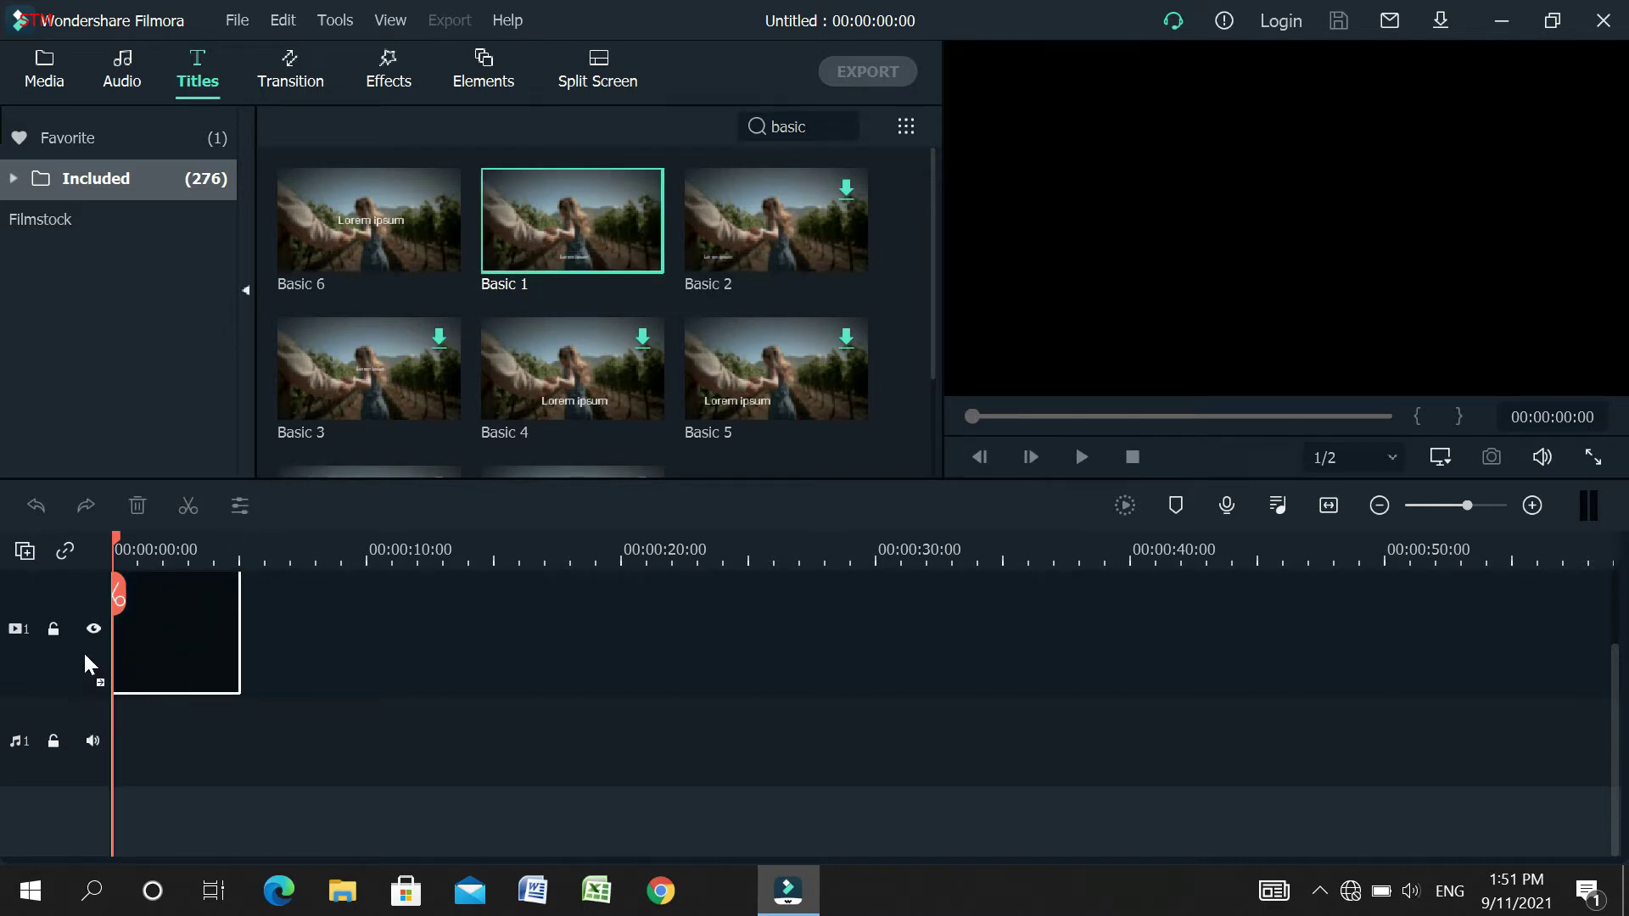
drag(84, 653, 83, 650)
click(25, 551)
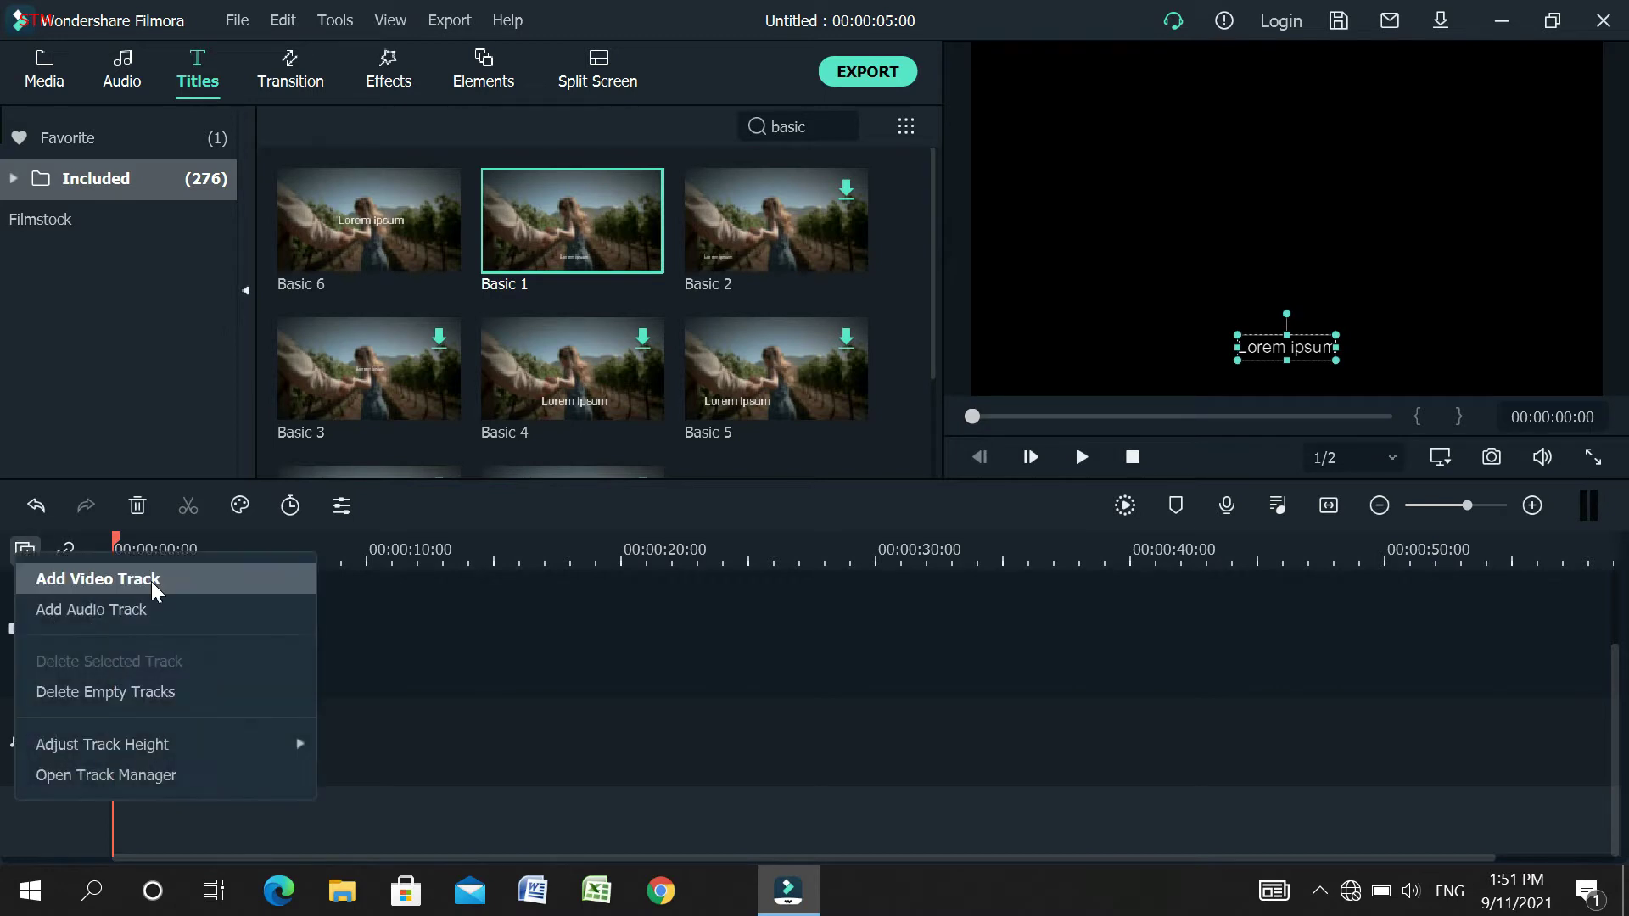
click(132, 585)
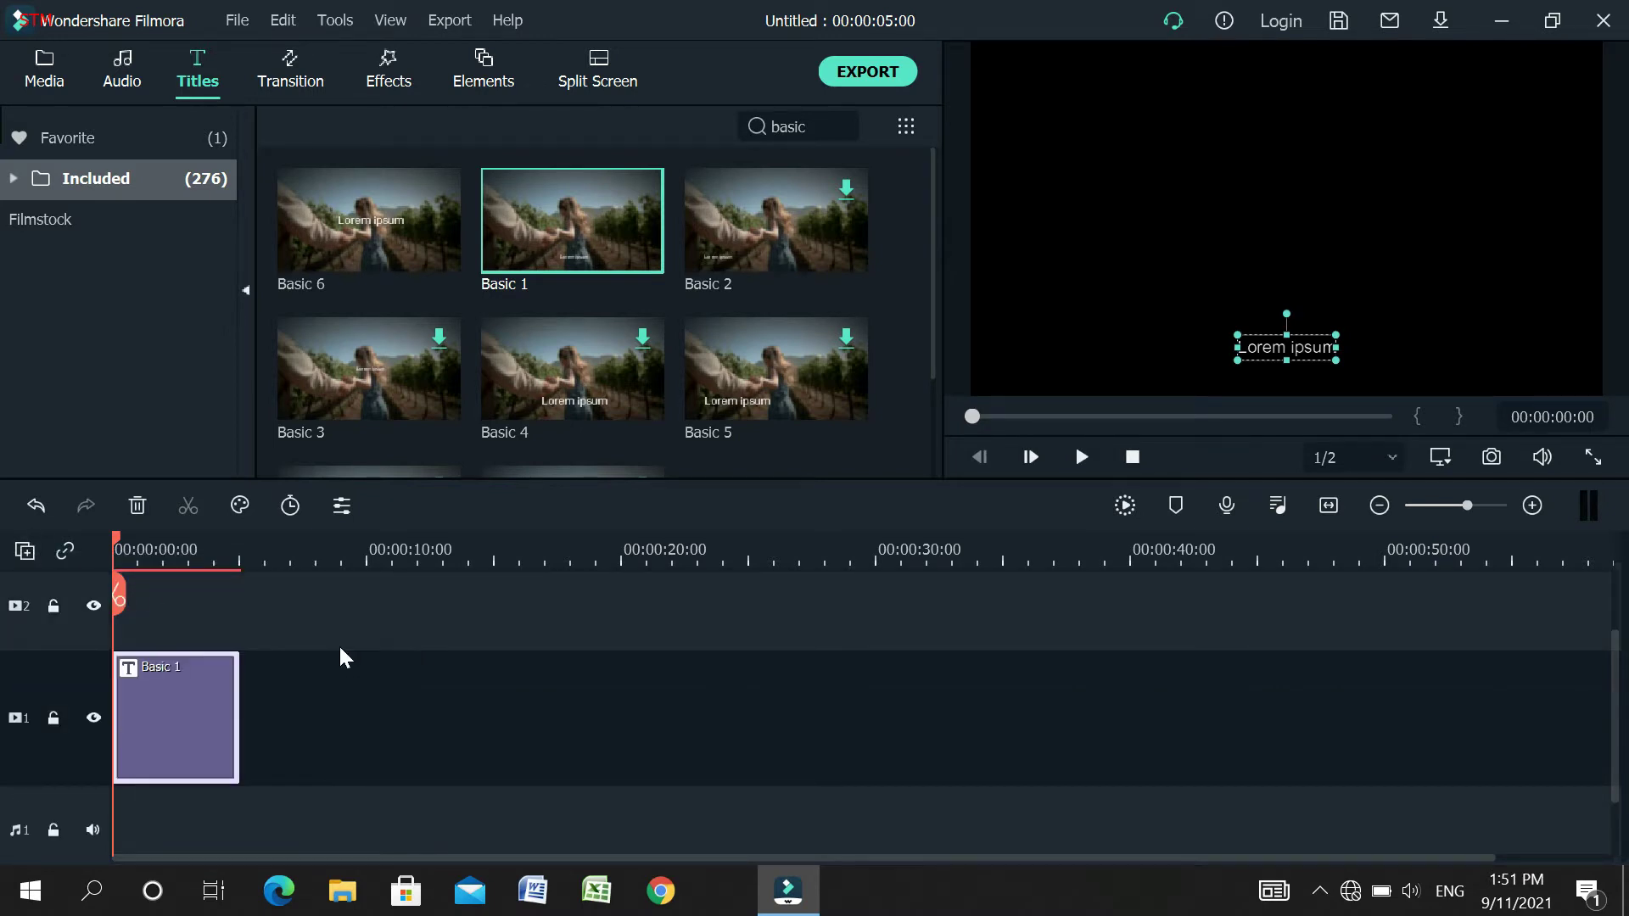
- Look through the media, audio, title, transition, effect, element and split-screen libraries, ending at the titles
click(43, 72)
click(118, 78)
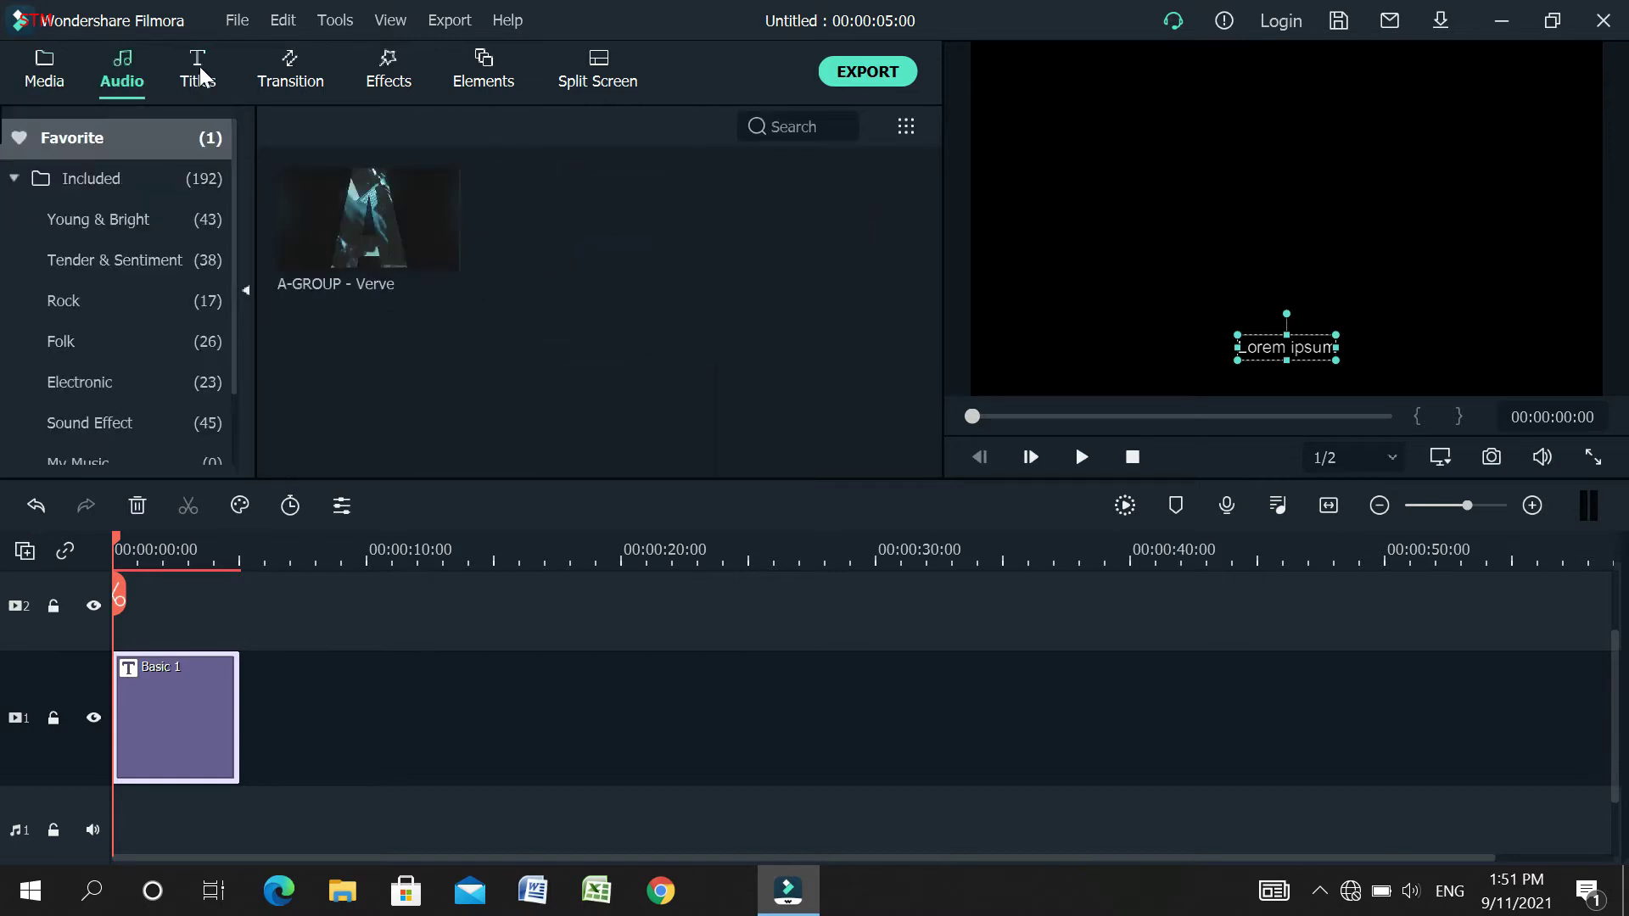
click(208, 77)
click(296, 83)
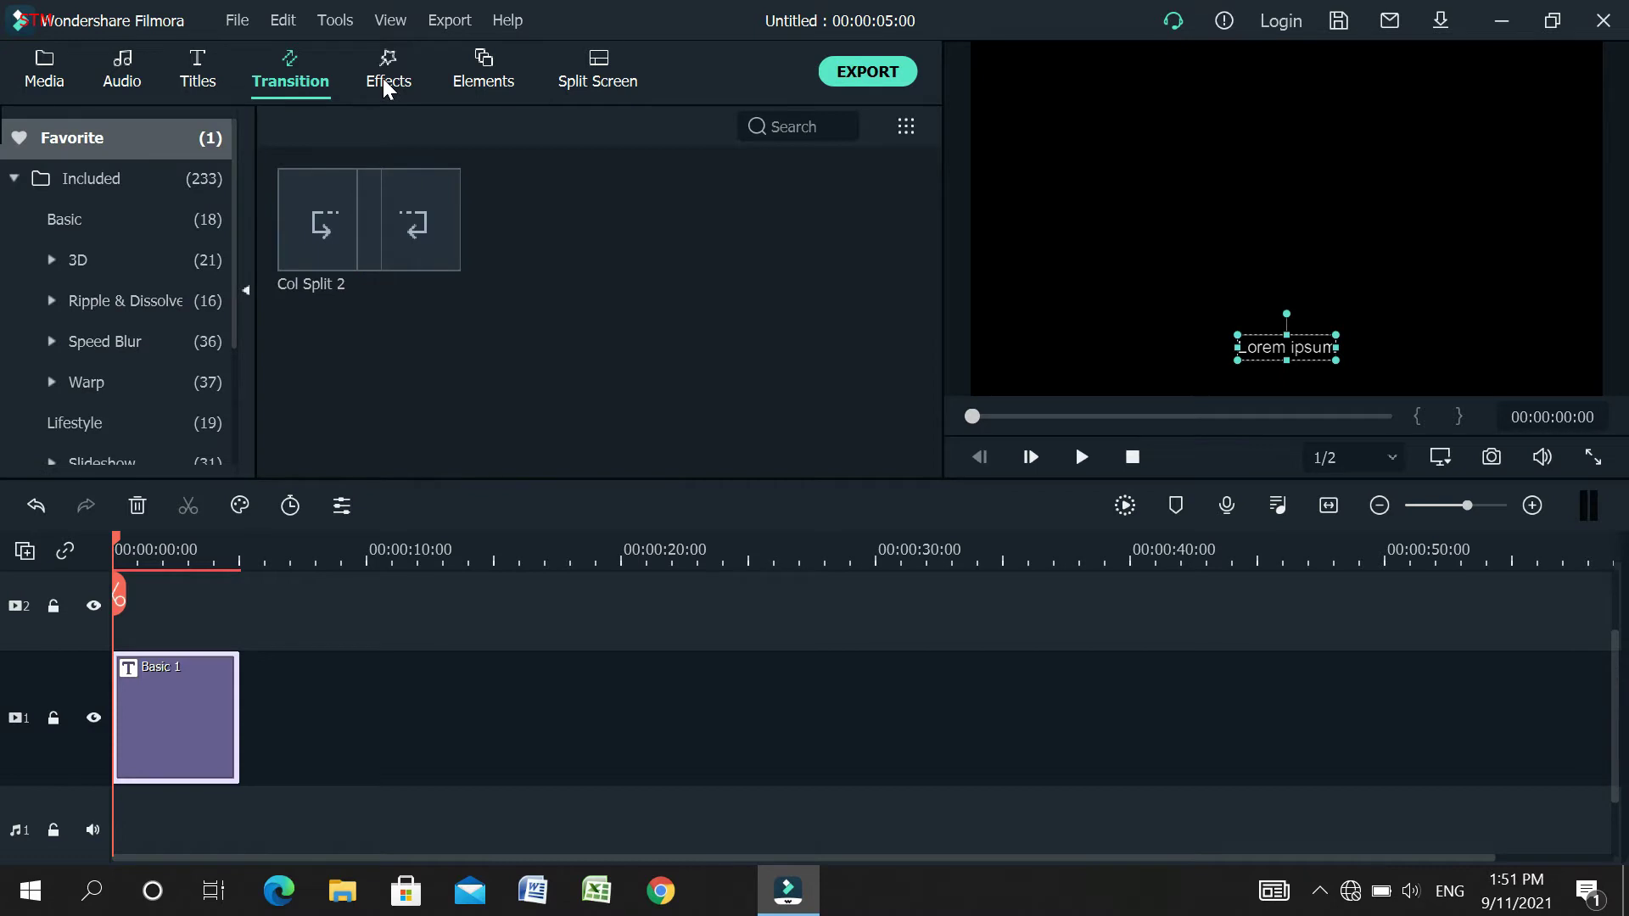
click(386, 89)
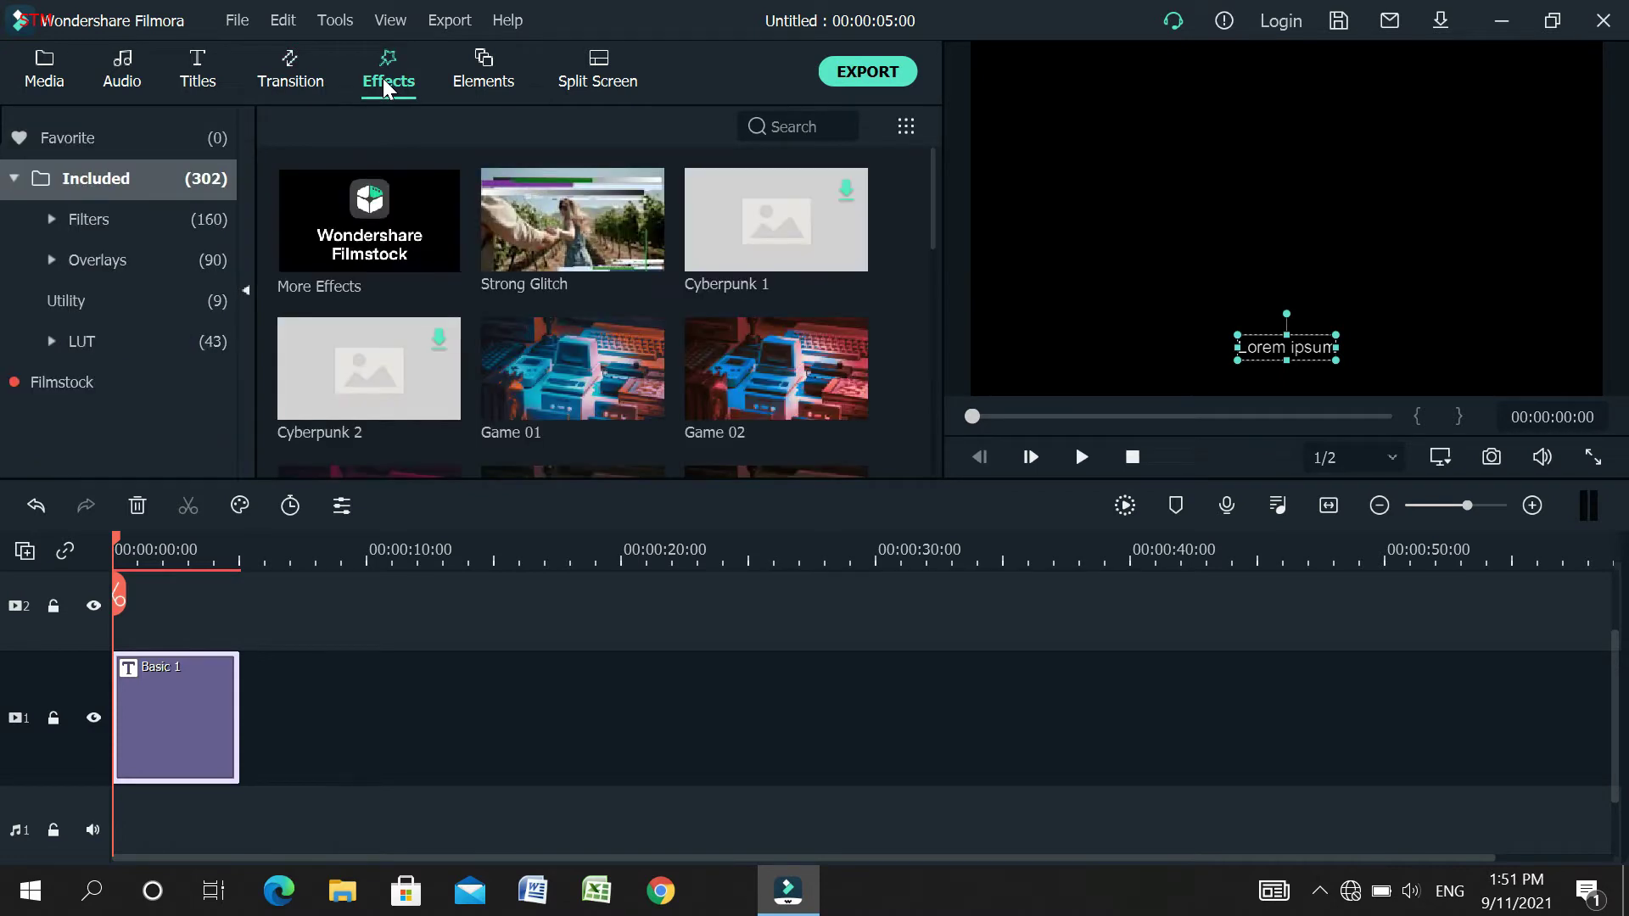
click(482, 92)
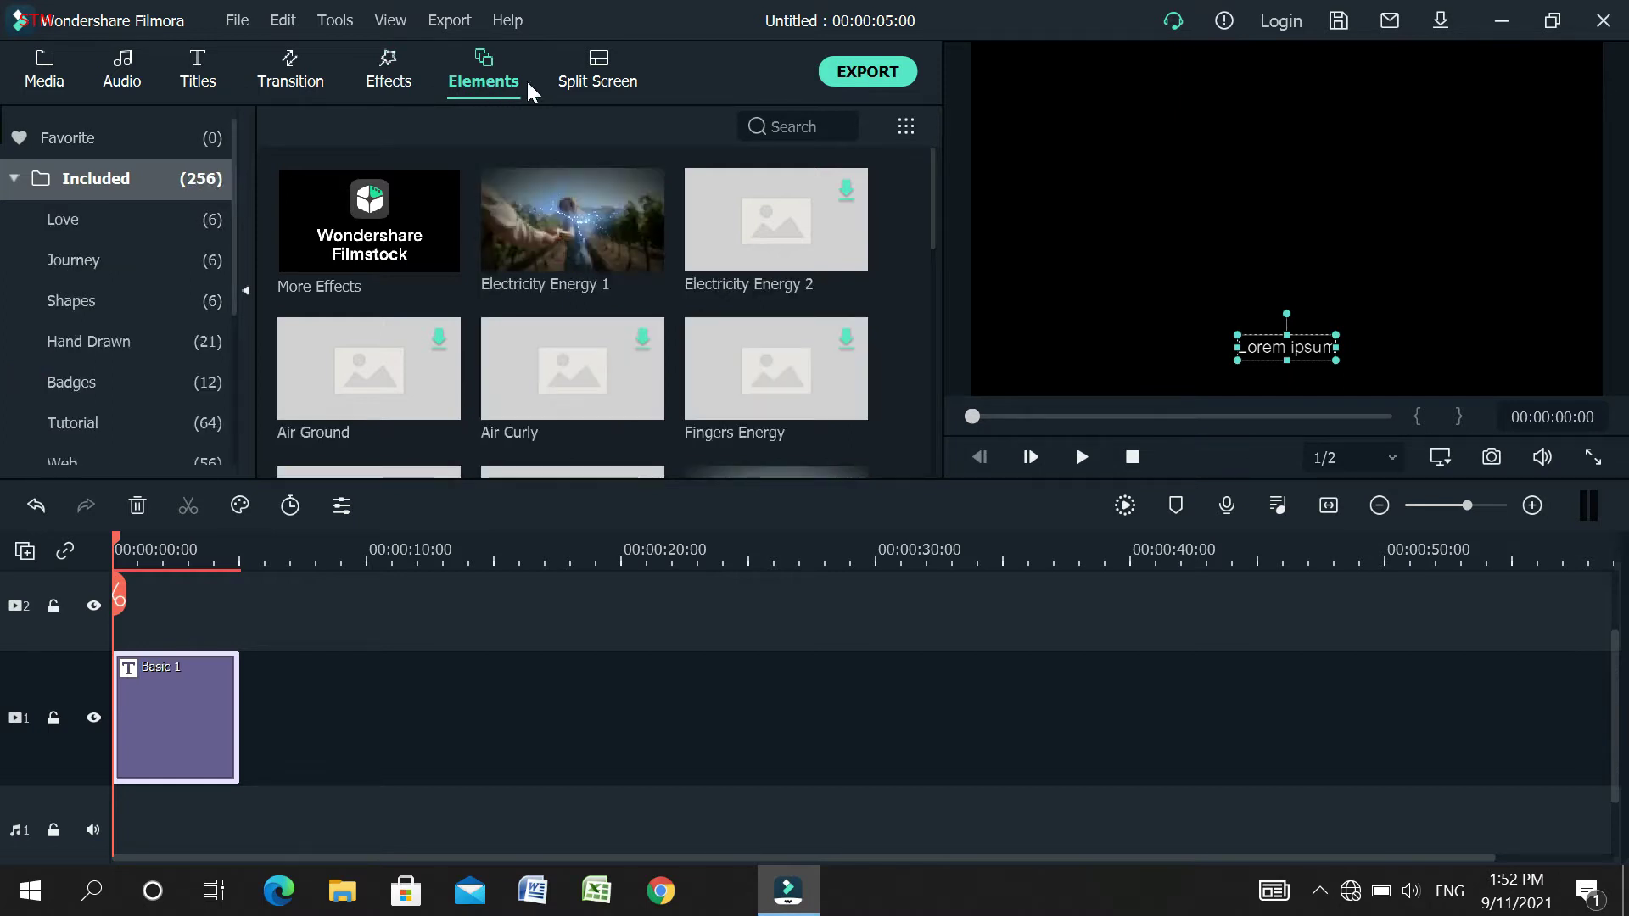
click(598, 94)
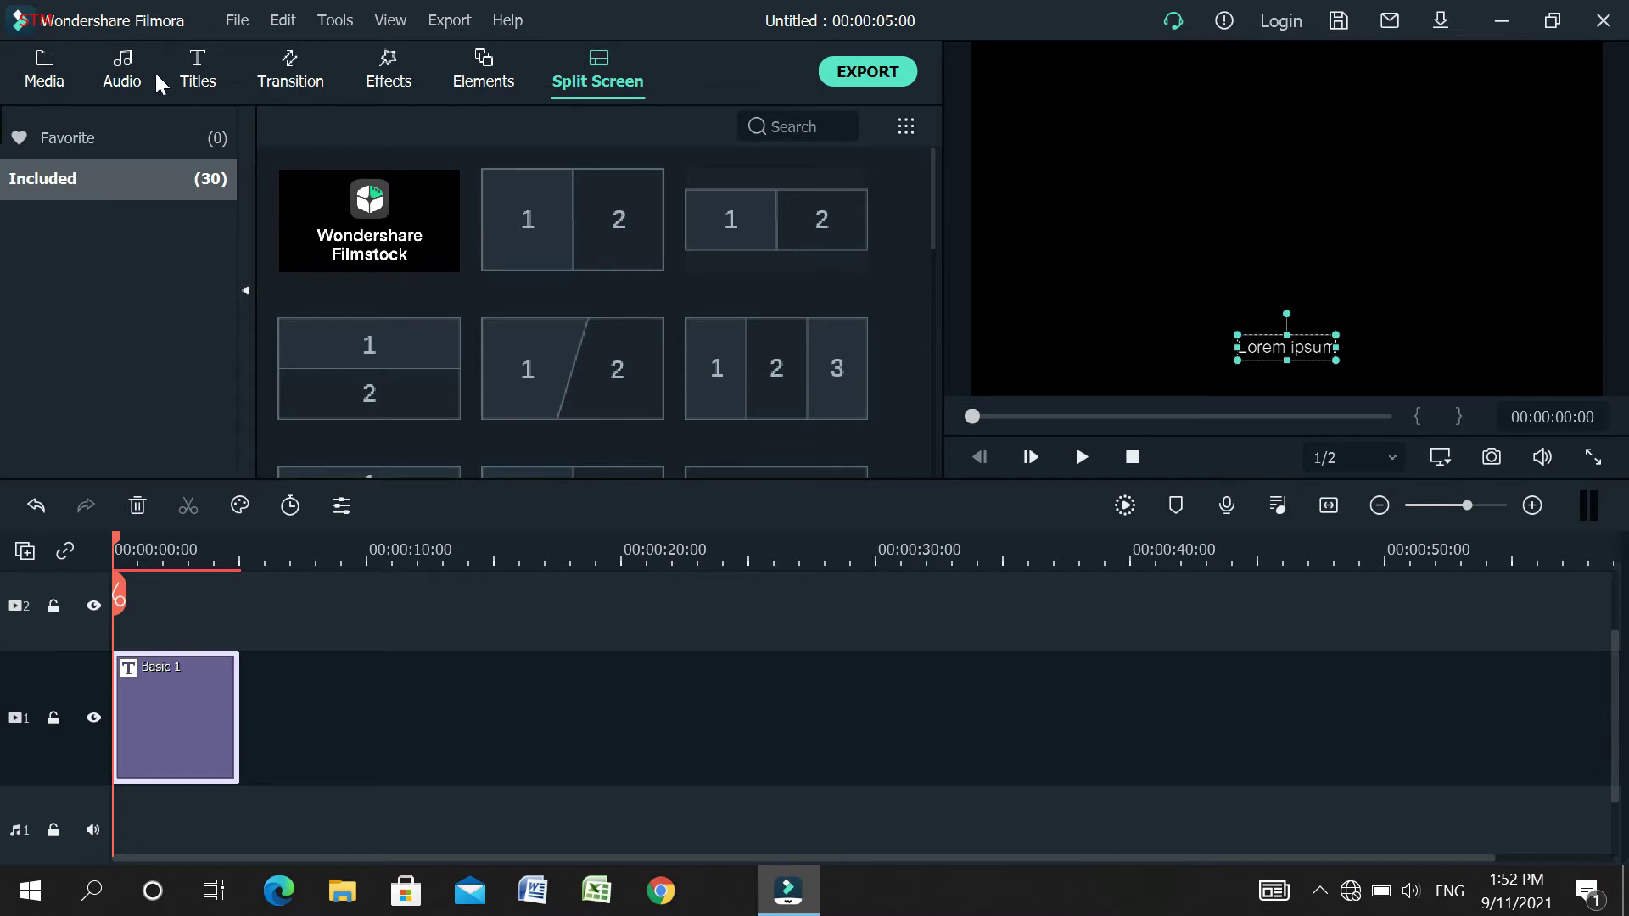
click(121, 61)
click(199, 64)
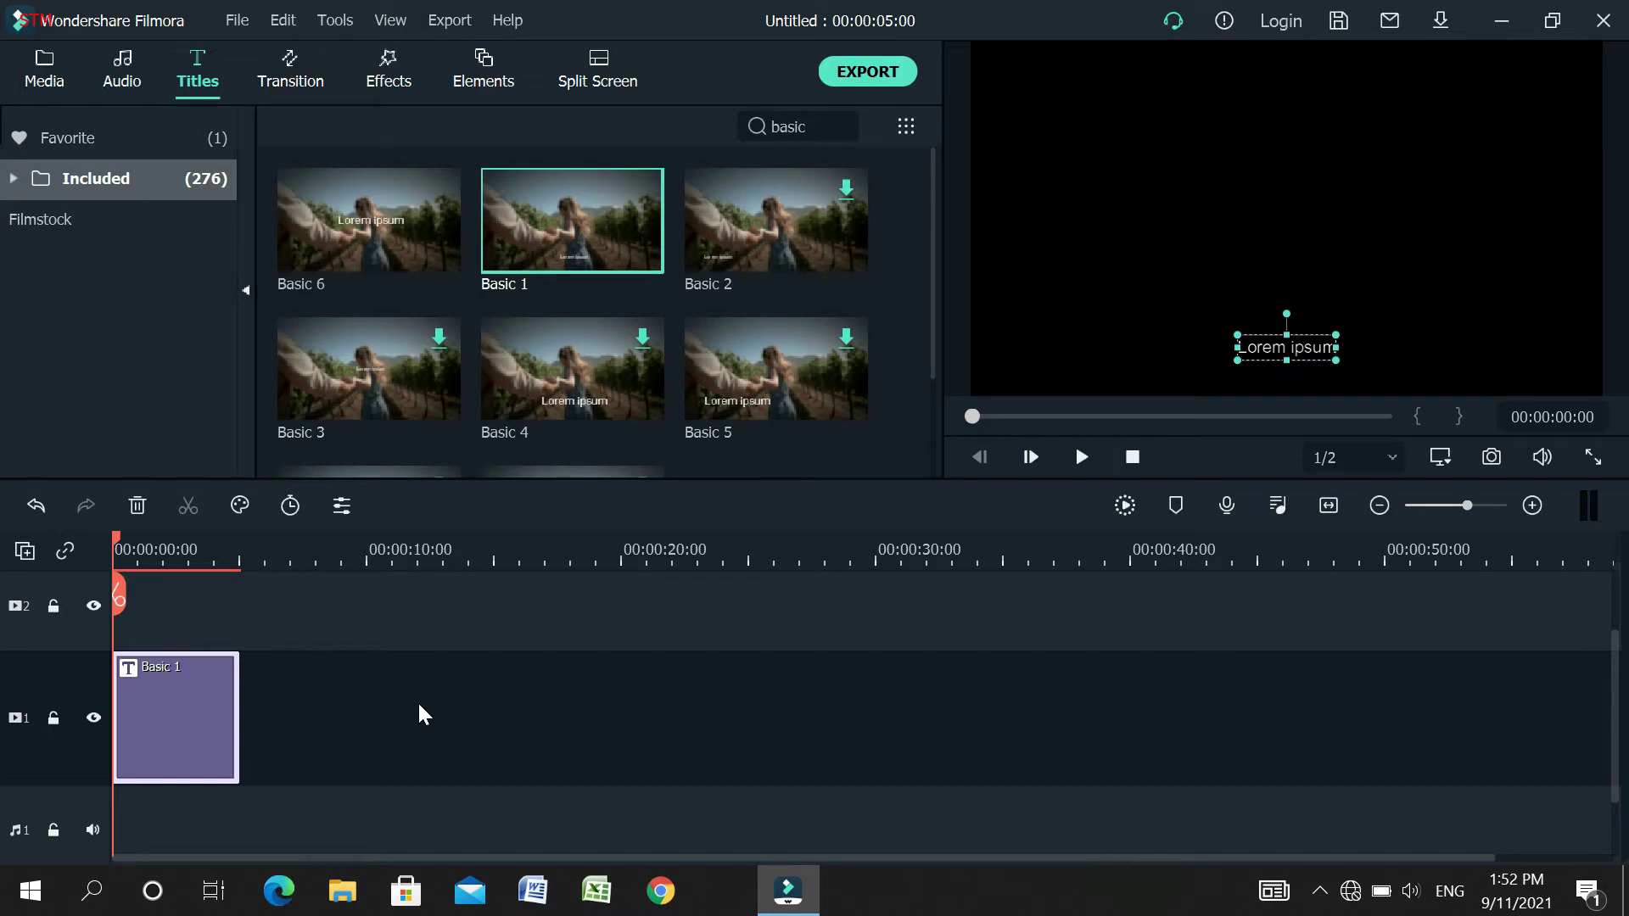
- Open the Basic 1 title for editing and replace its placeholder text with "Me4Guide"
double_click(1266, 348)
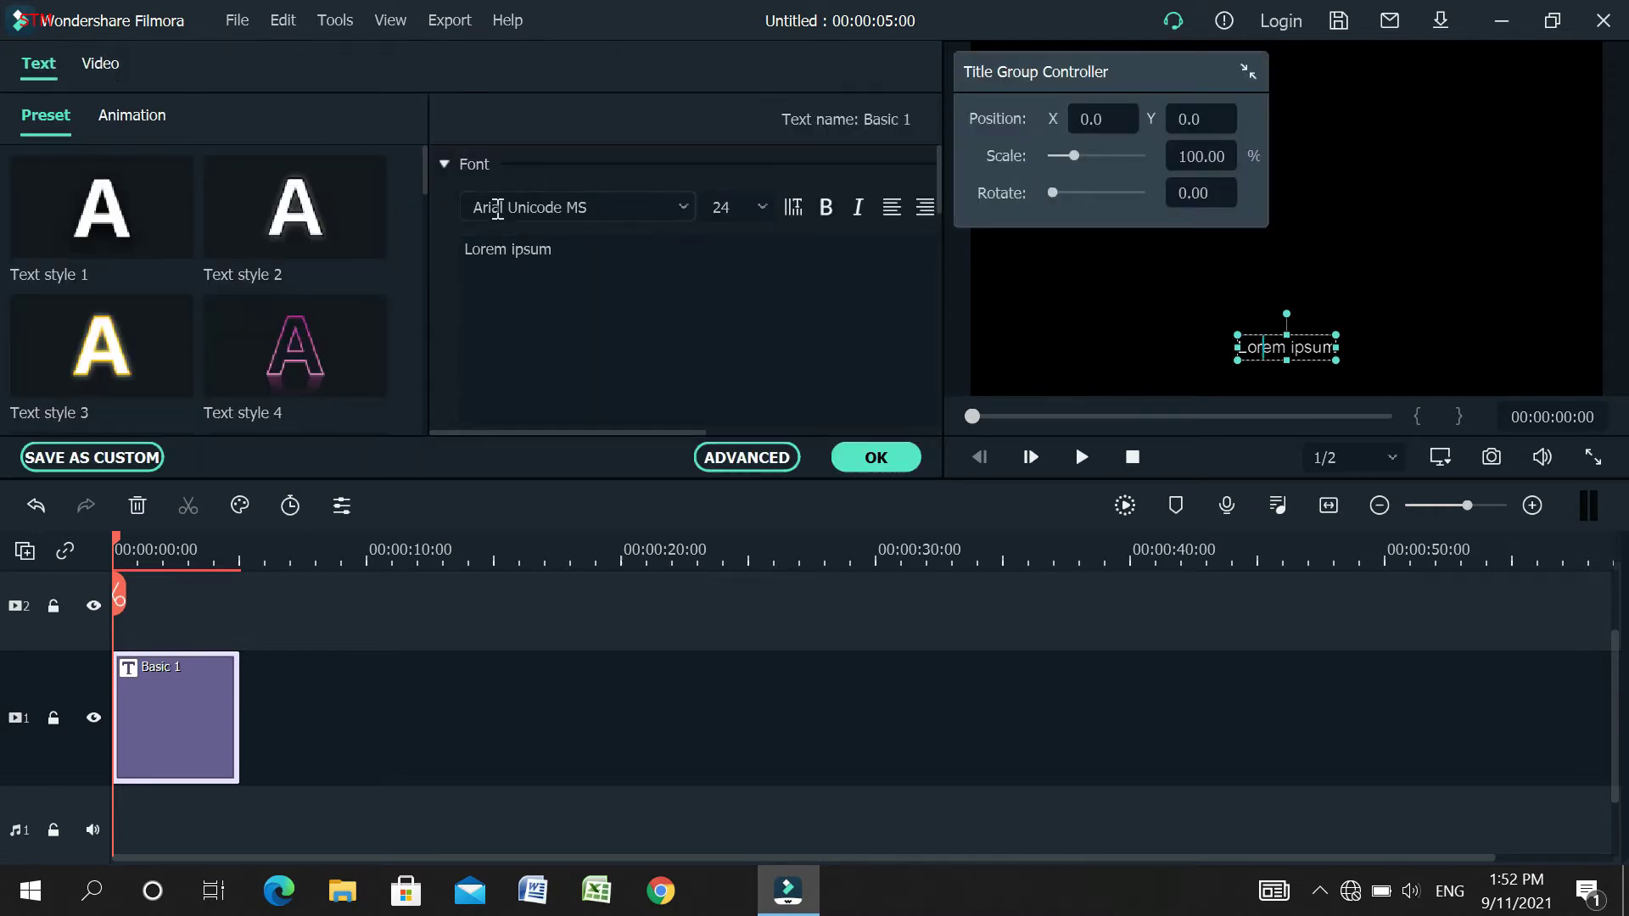
drag(591, 252, 436, 253)
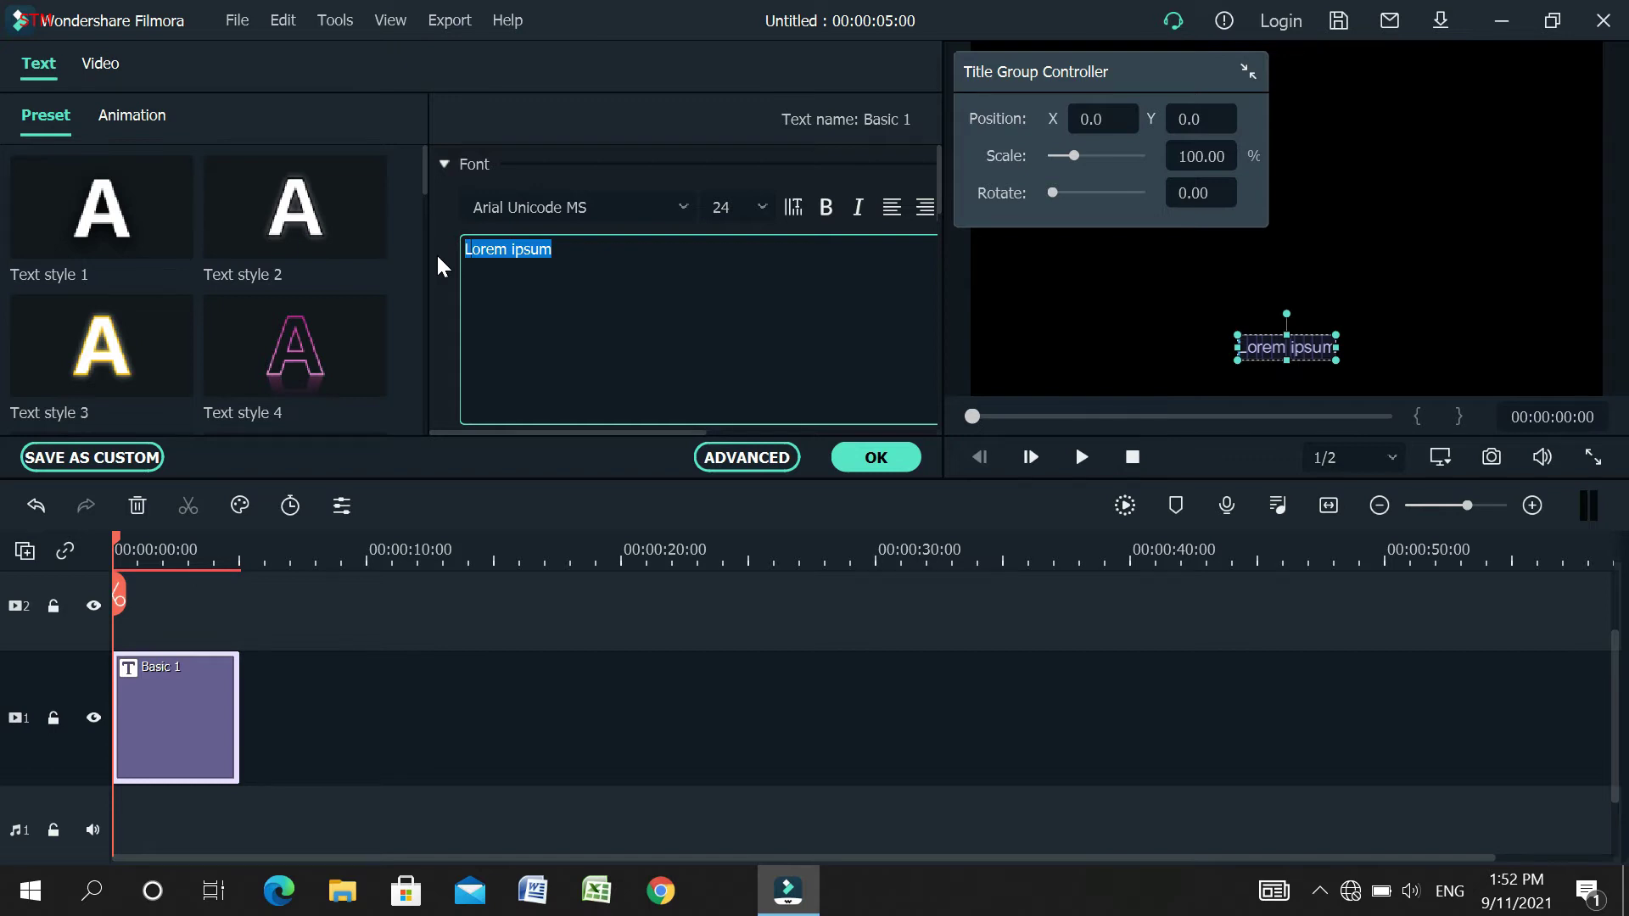
text(Me)
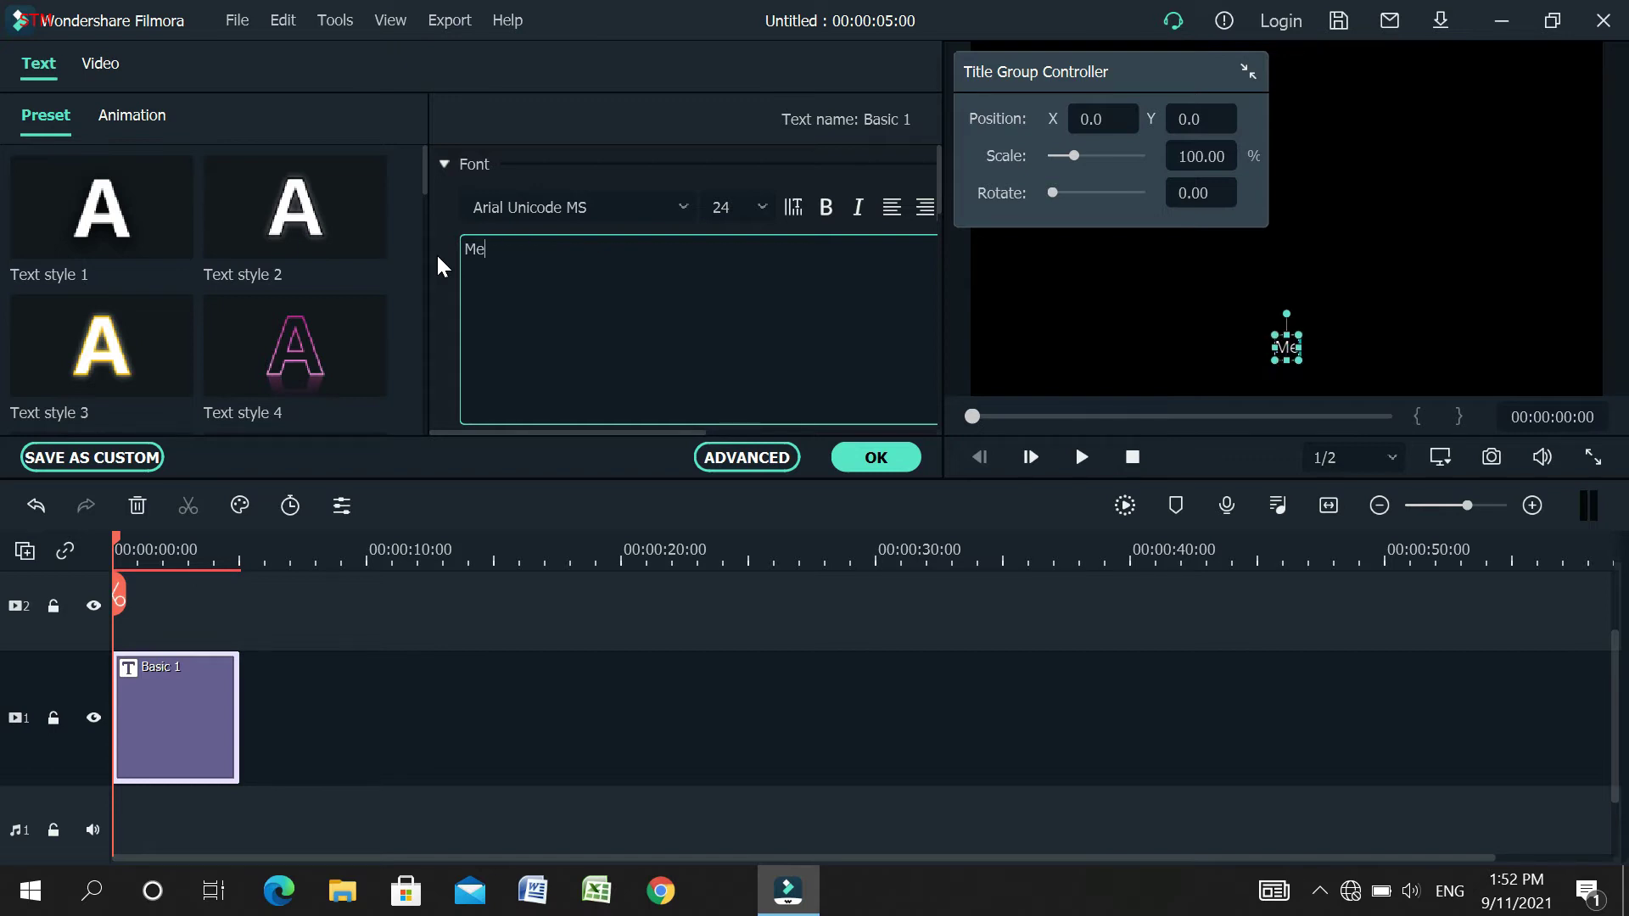
text(4Guide)
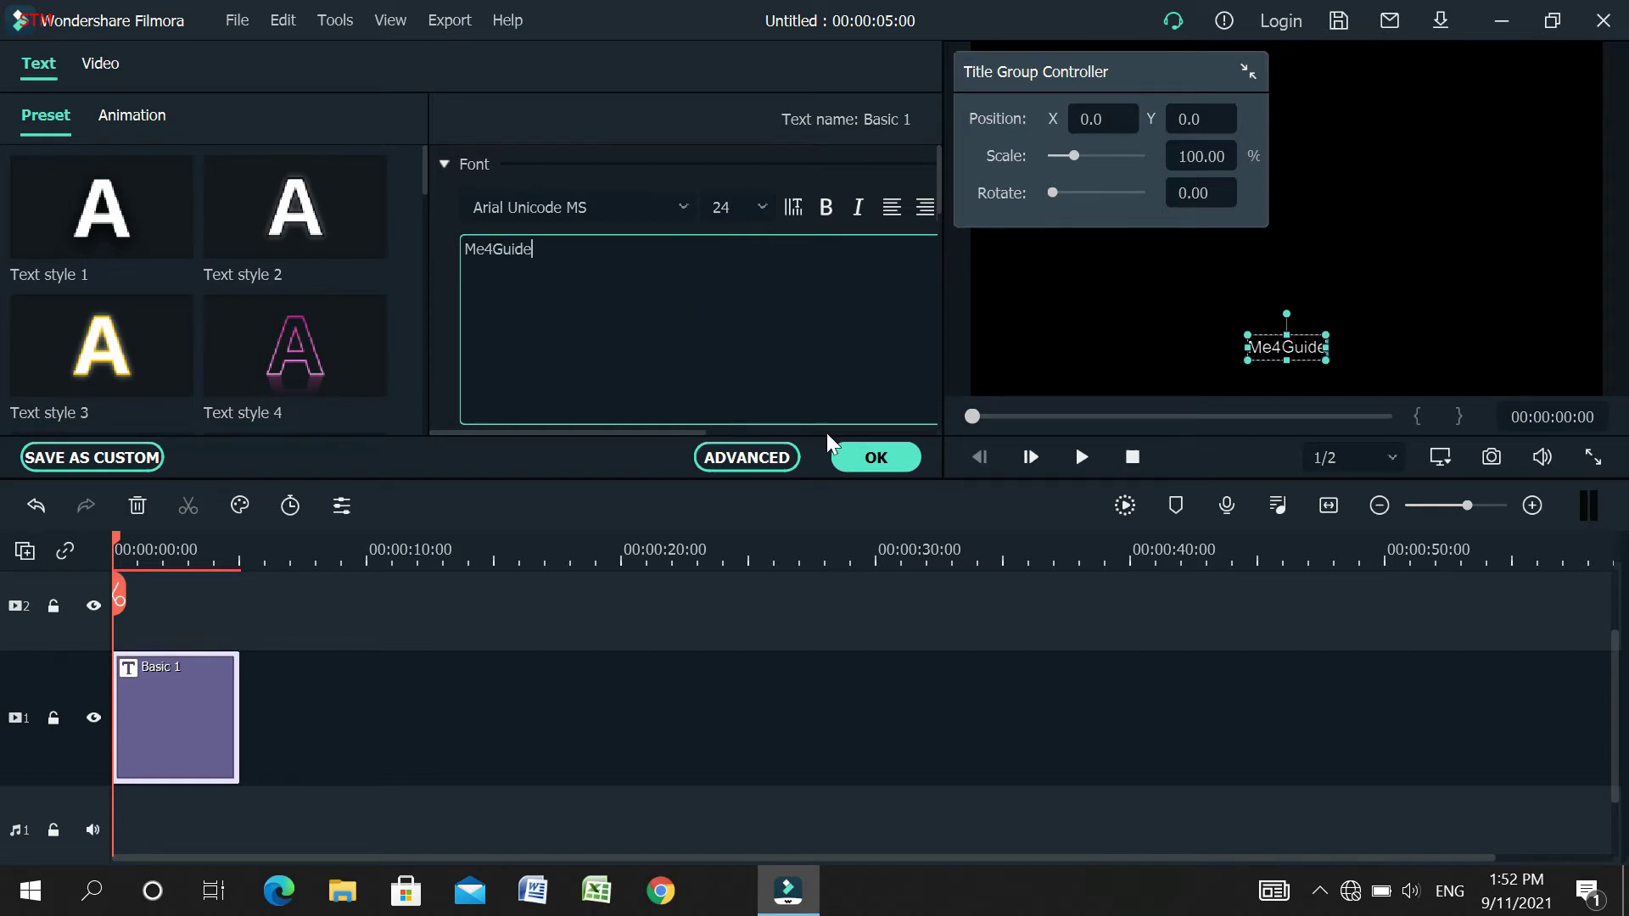
- Change the font of the Me4Guide title text to Gemina Laser
drag(553, 255, 451, 248)
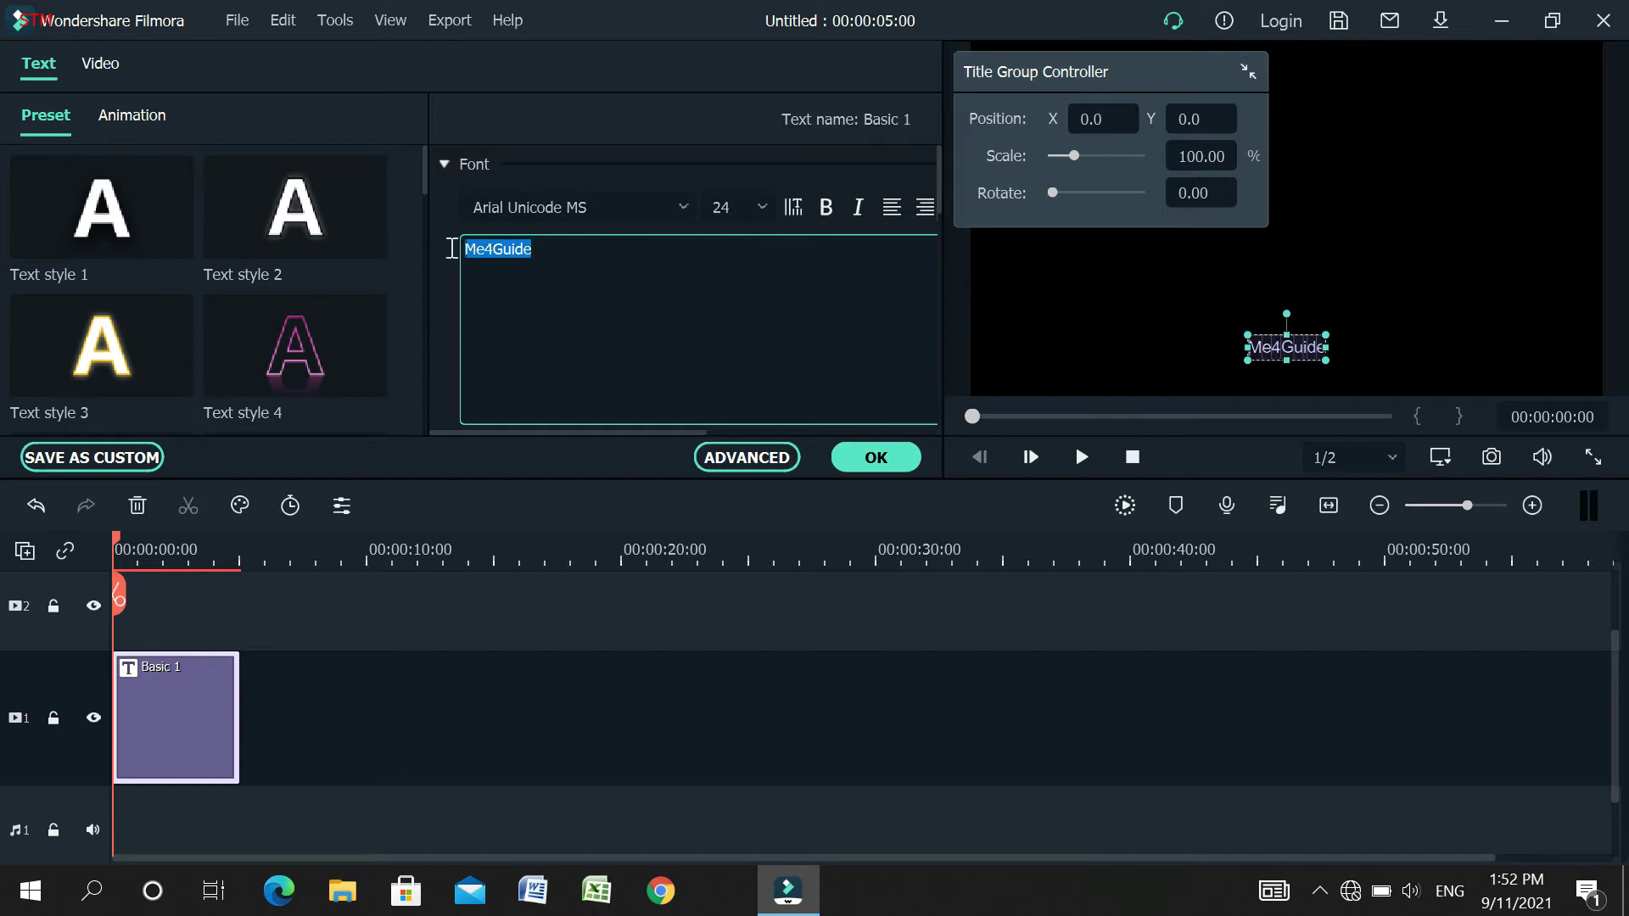
click(620, 207)
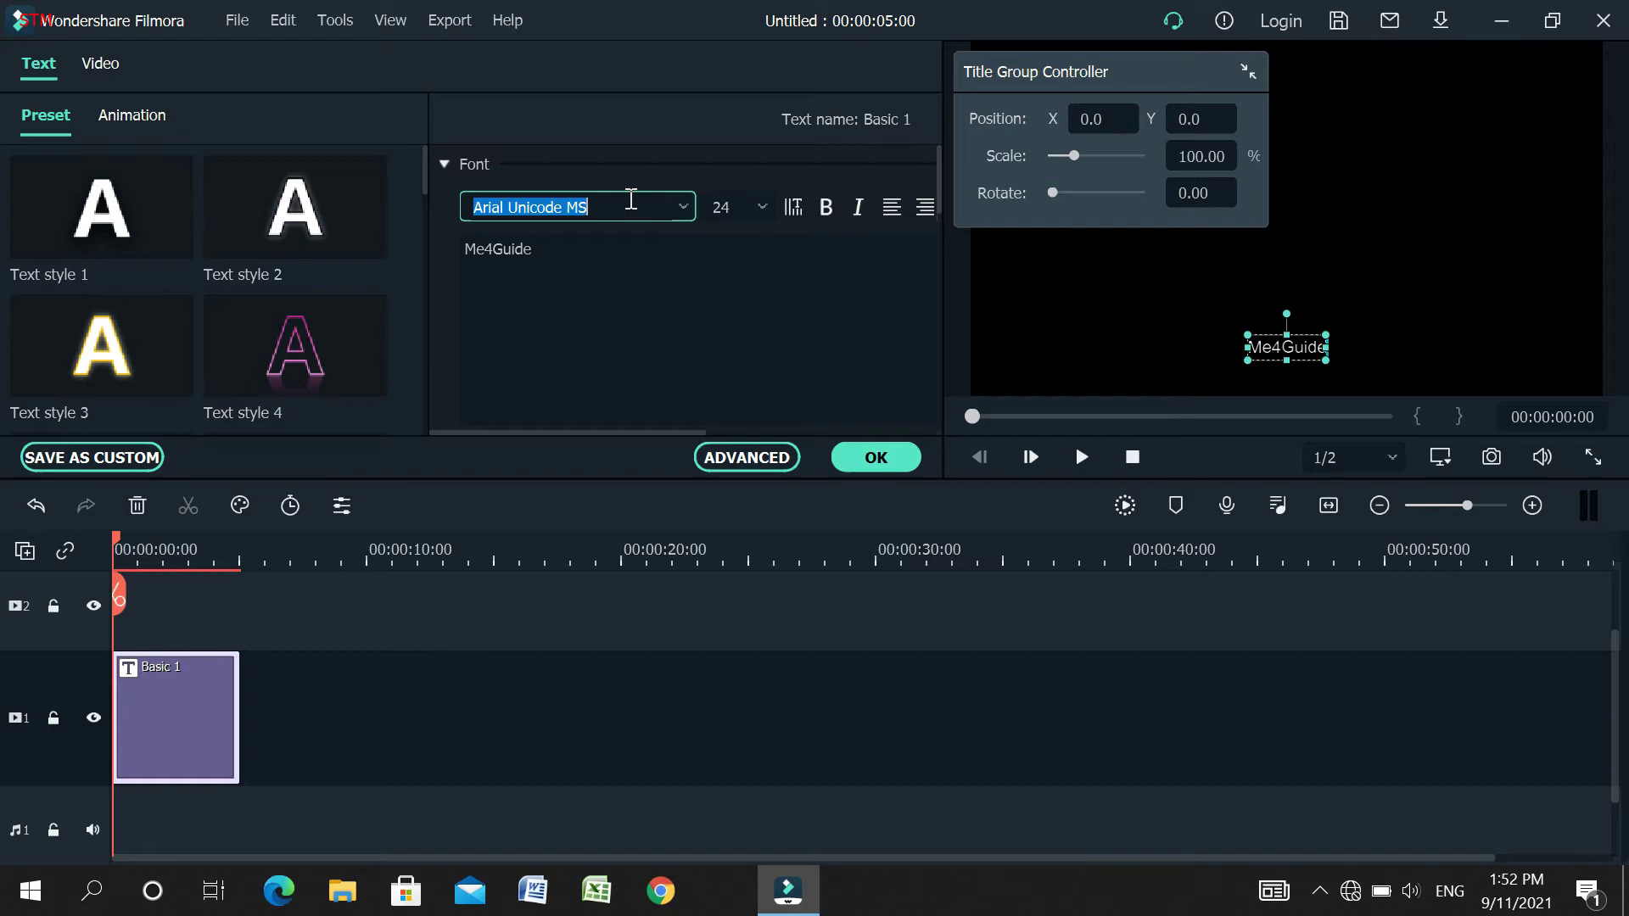
text(gemini)
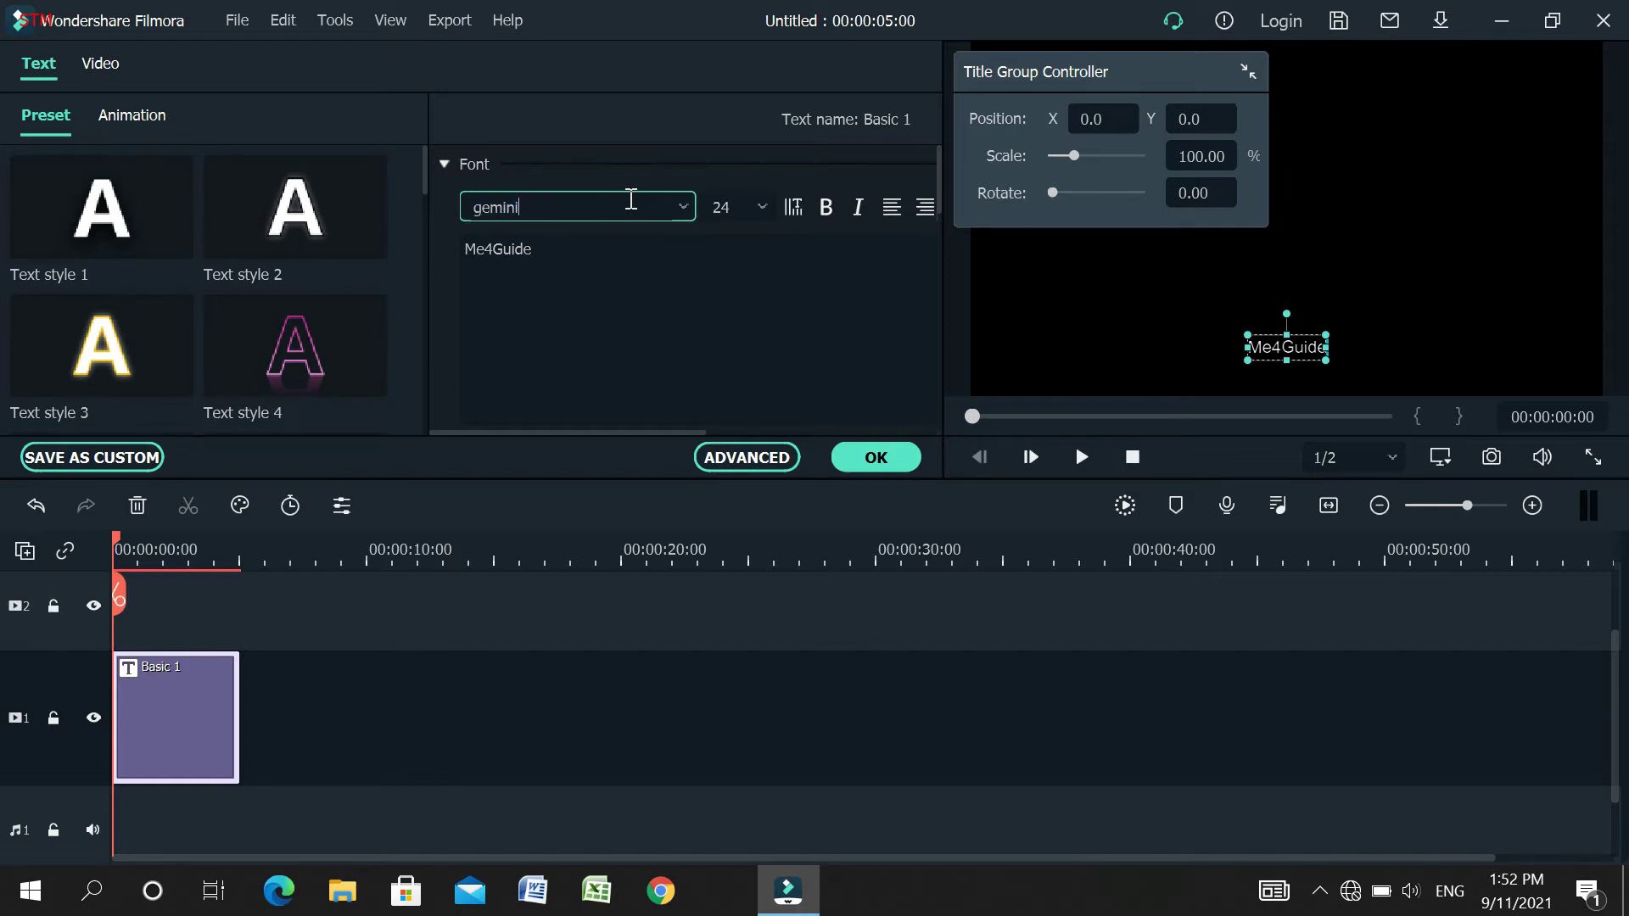
key(BackSpace)
text(al Unicode MS)
click(684, 207)
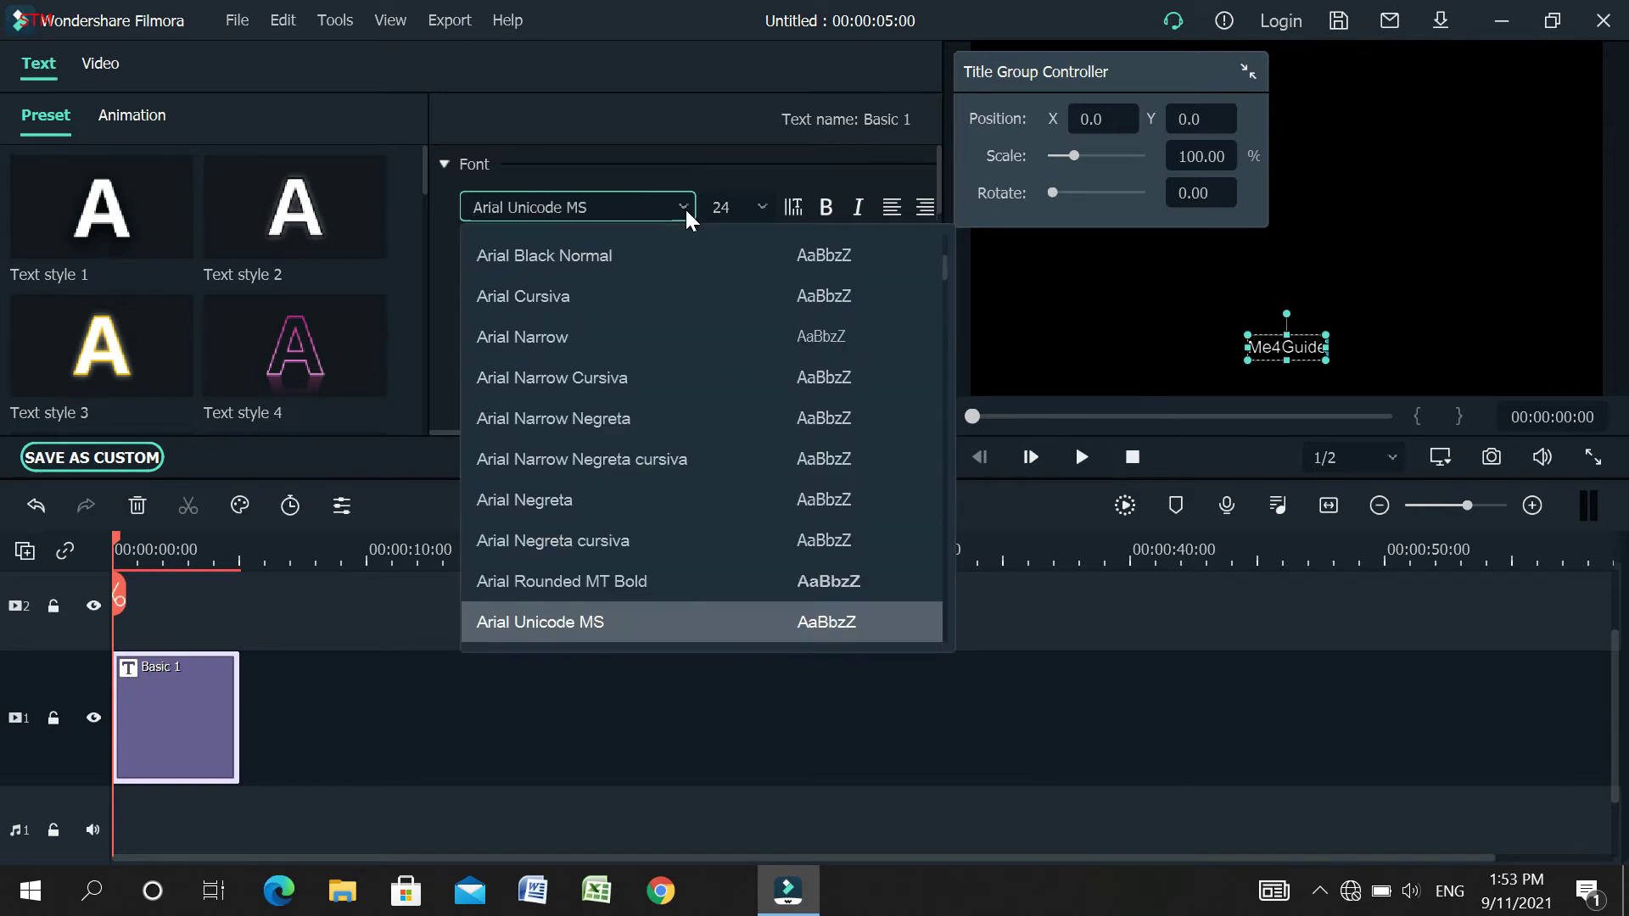
drag(944, 265, 954, 391)
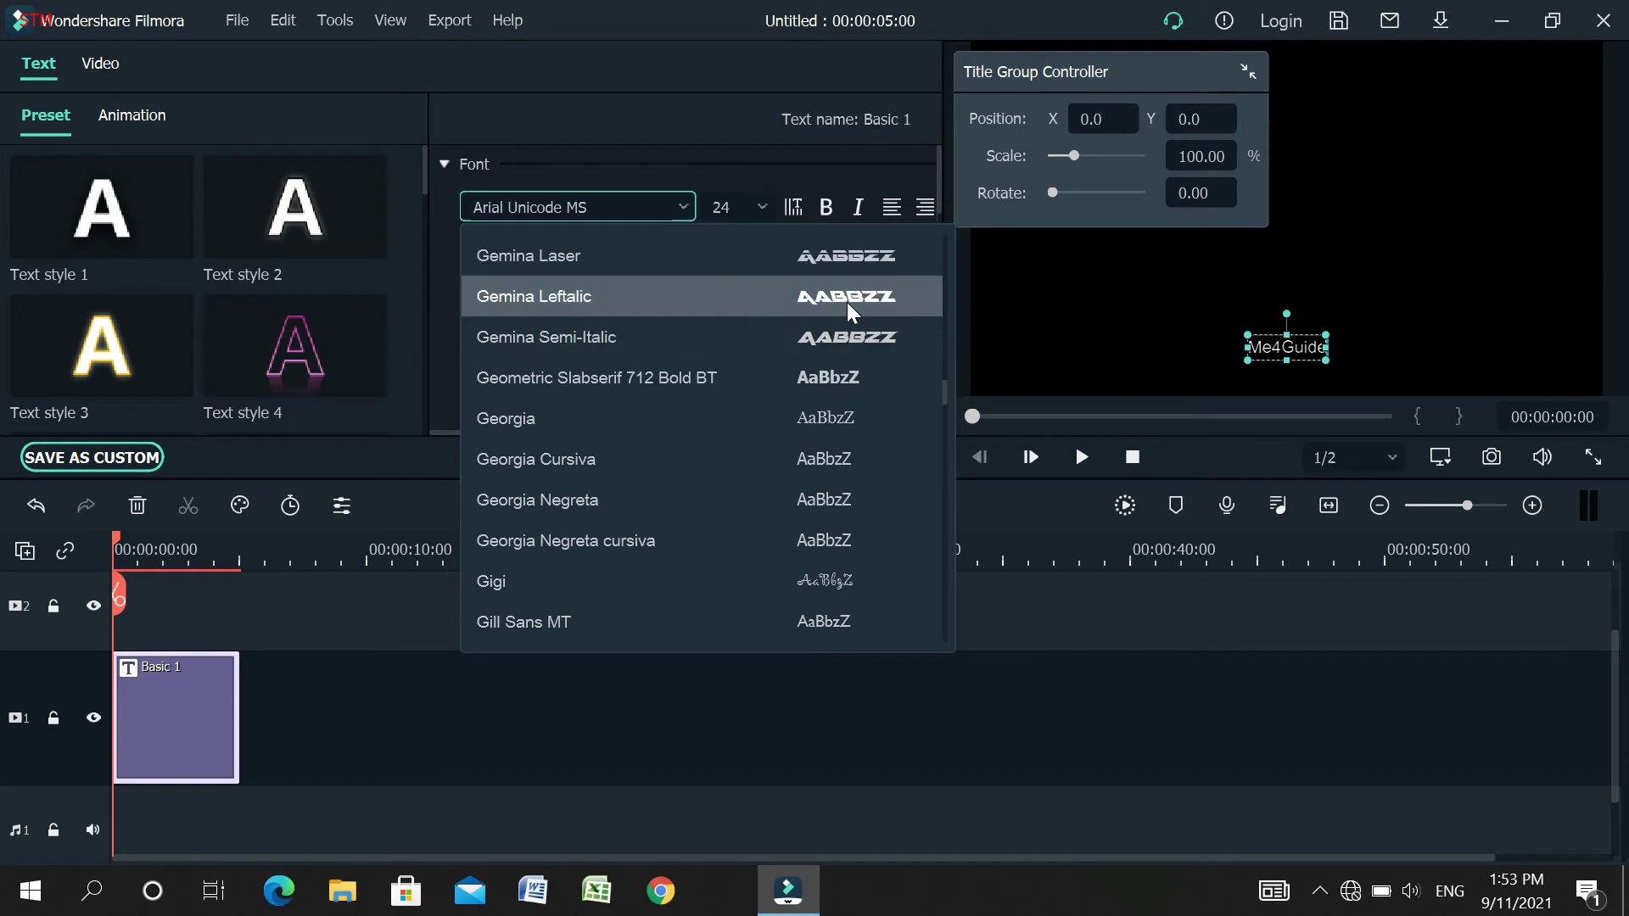
click(852, 263)
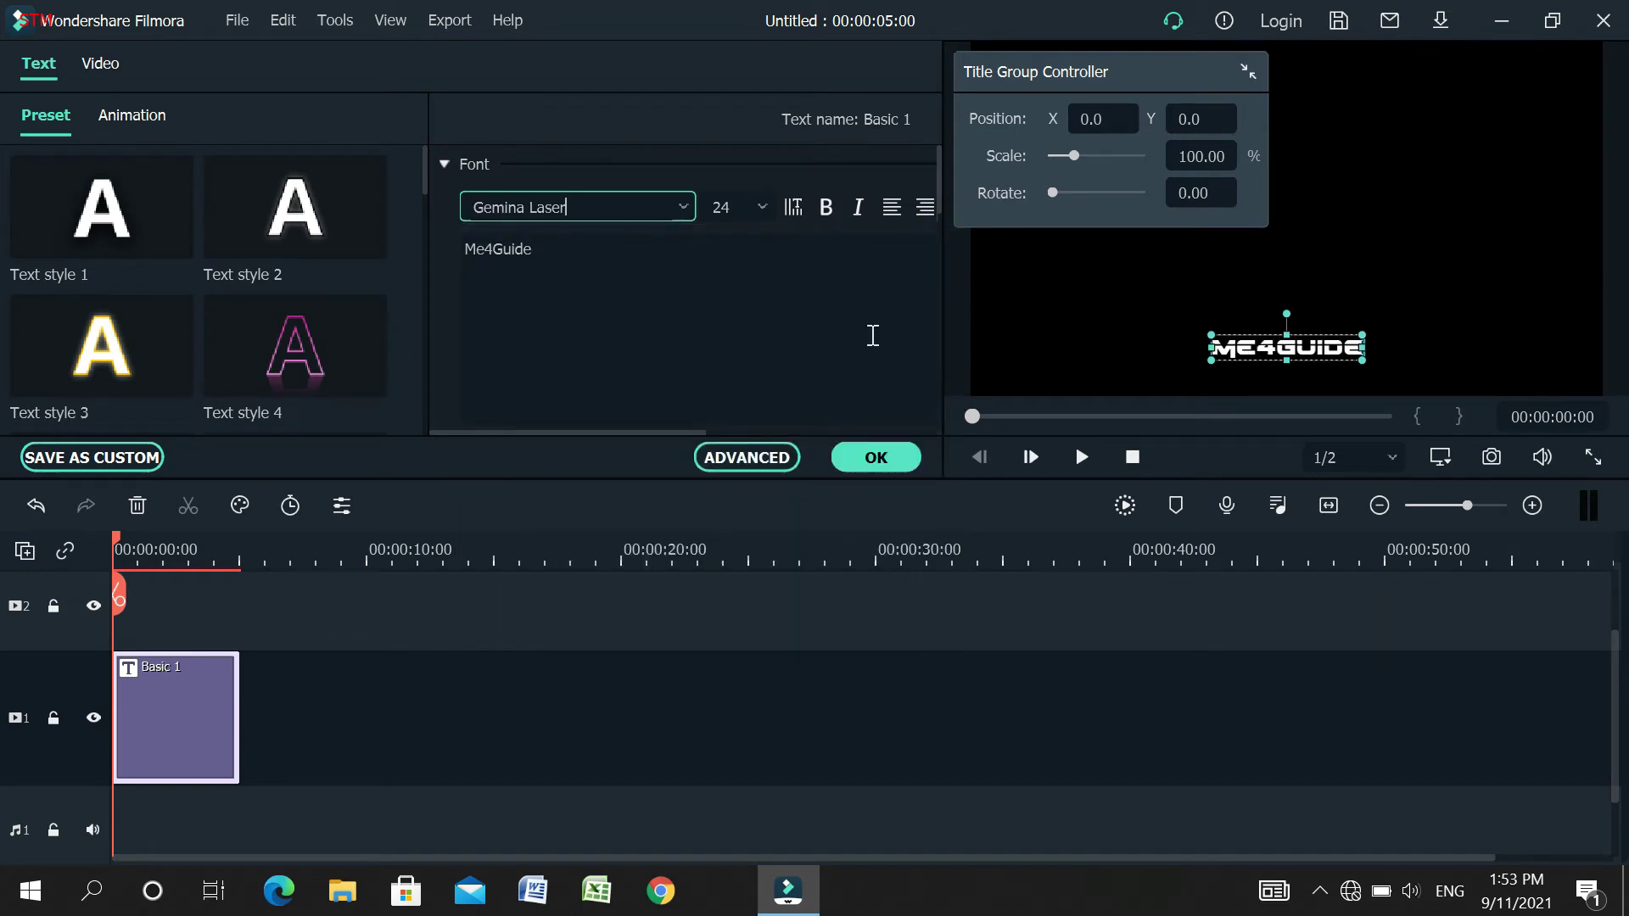
- Set the font size of the Me4Guide title text to 100
drag(567, 255, 444, 255)
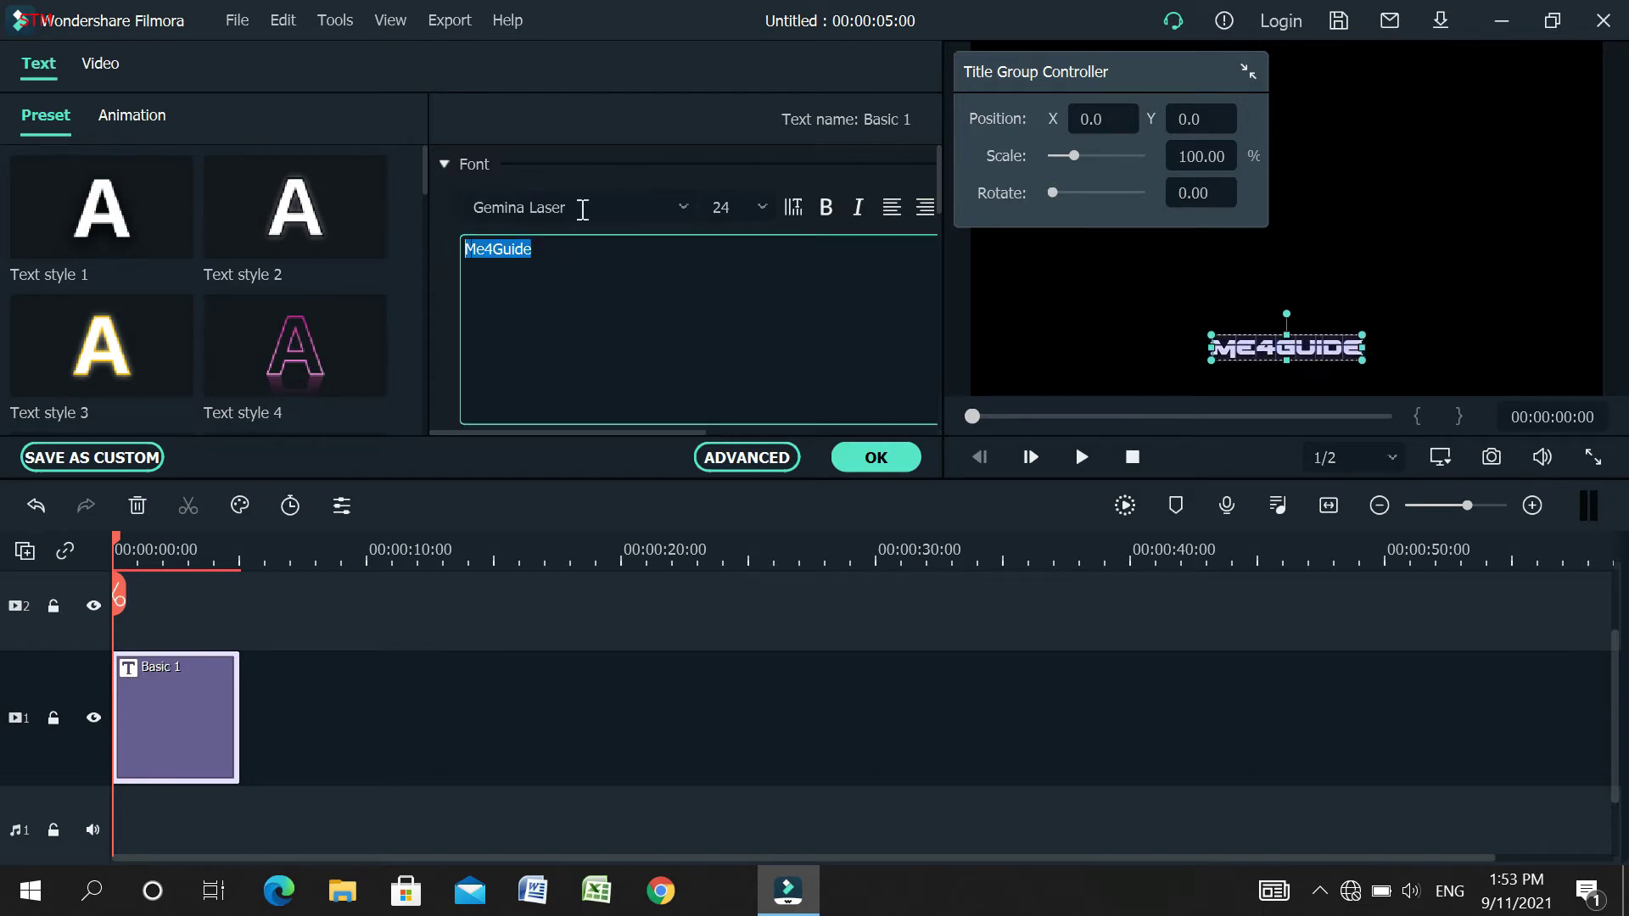
click(761, 207)
drag(763, 275, 770, 416)
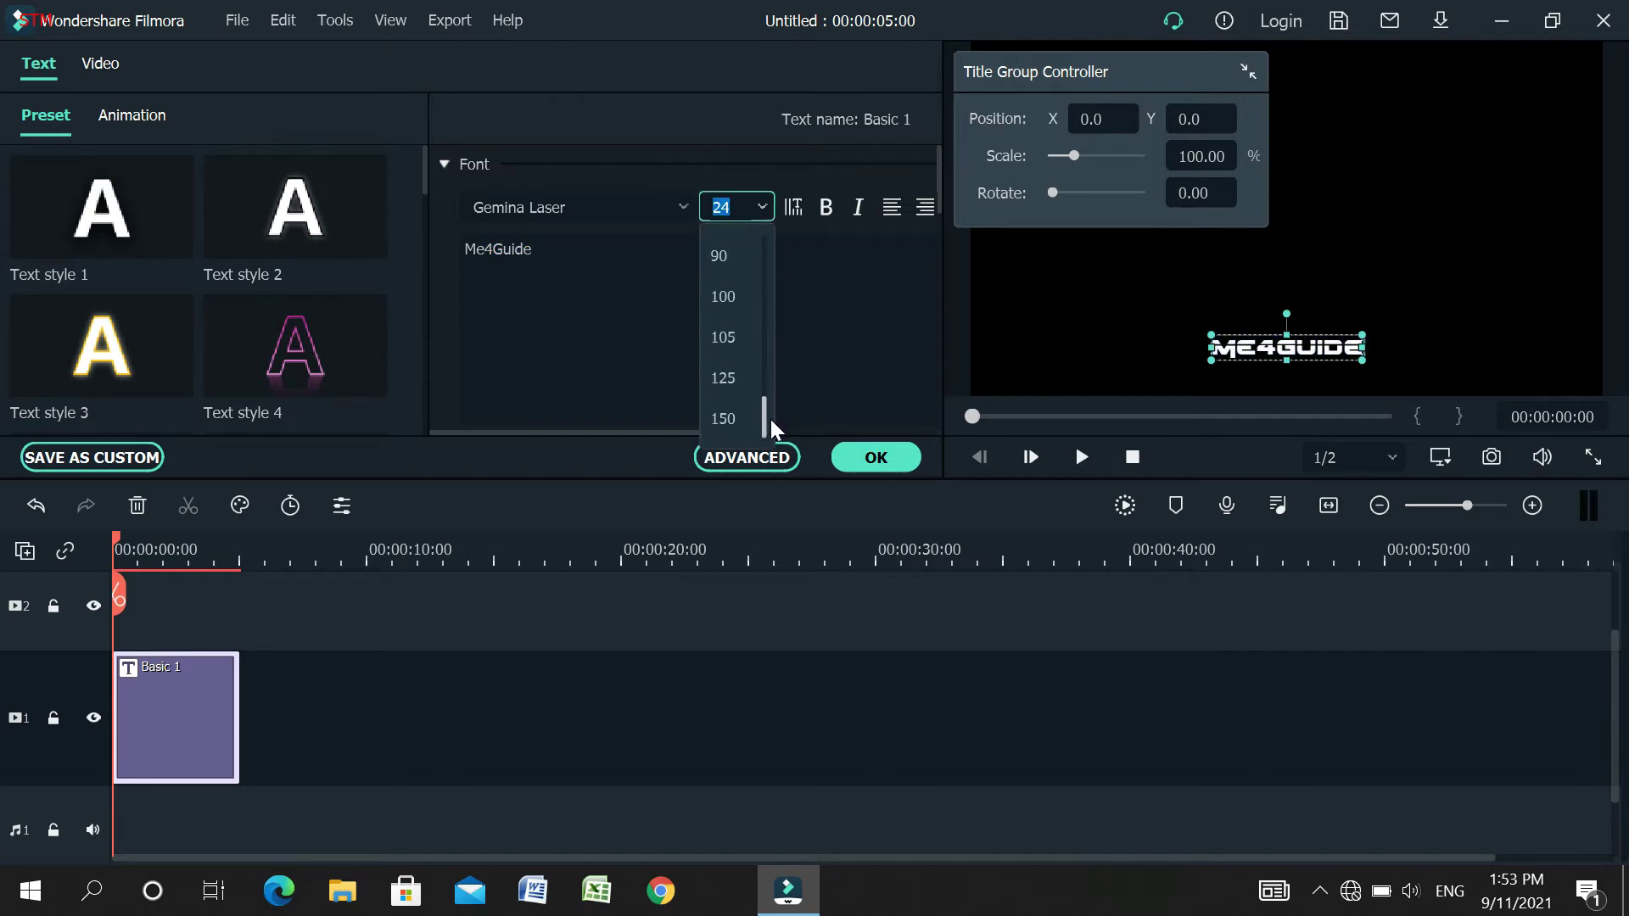
click(739, 309)
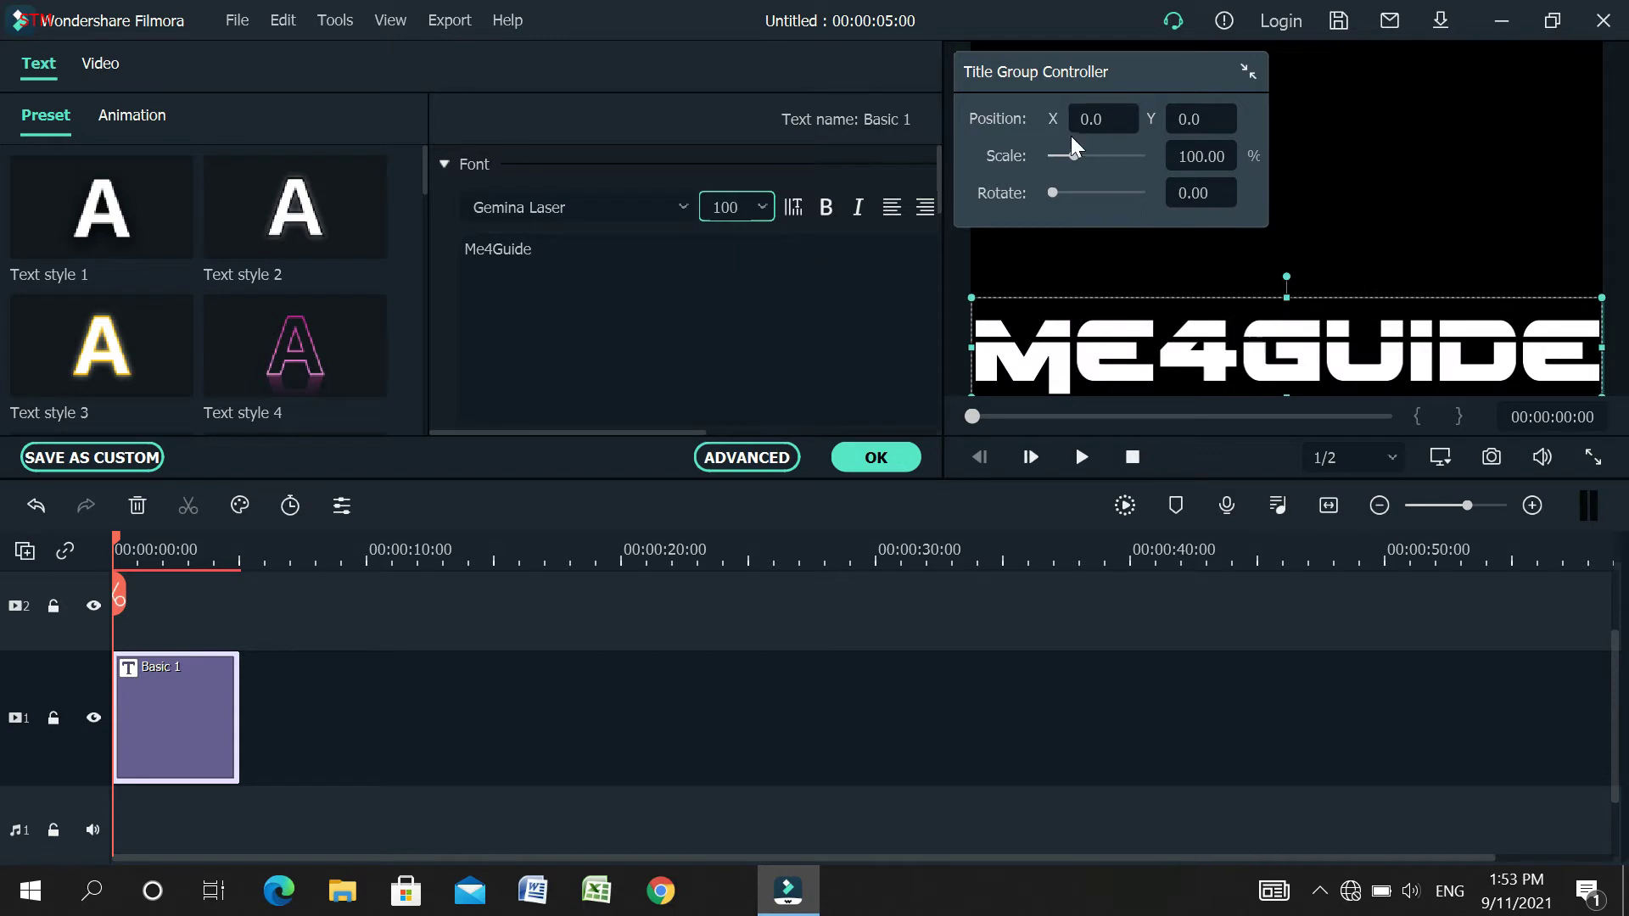
- Scale the Me4Guide title down to fit inside the frame and move it up to the centre of the preview
mouse_move(1072, 152)
mouse_down()
mouse_move(1051, 151)
mouse_move(1122, 164)
mouse_move(1066, 158)
mouse_up()
click(1245, 70)
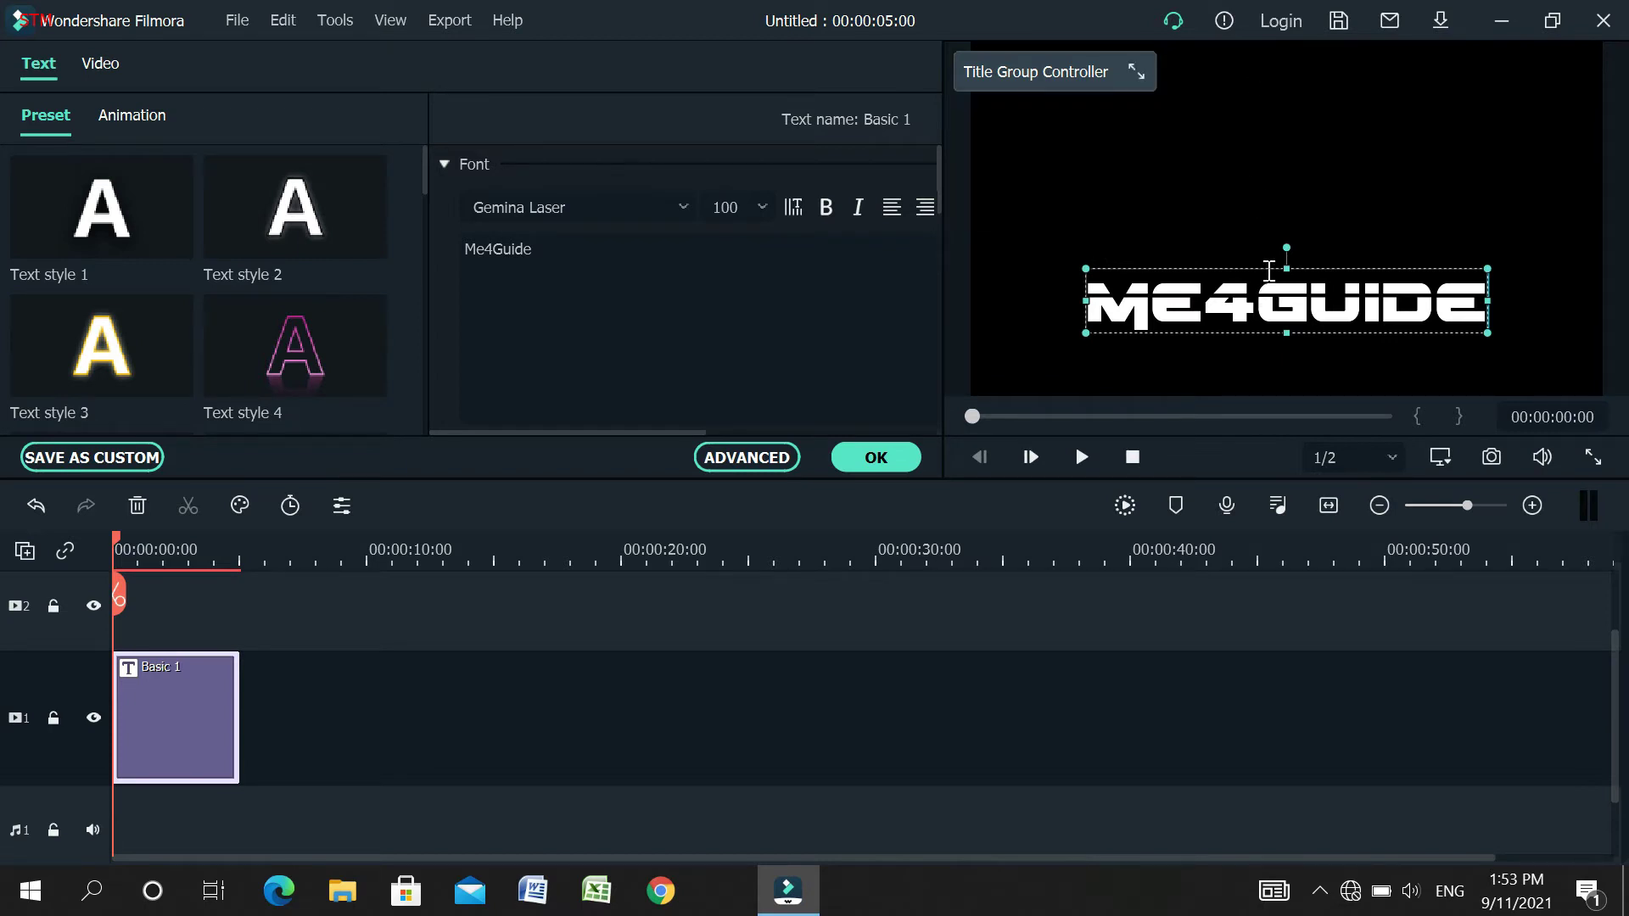
drag(1270, 264, 1263, 186)
click(1346, 307)
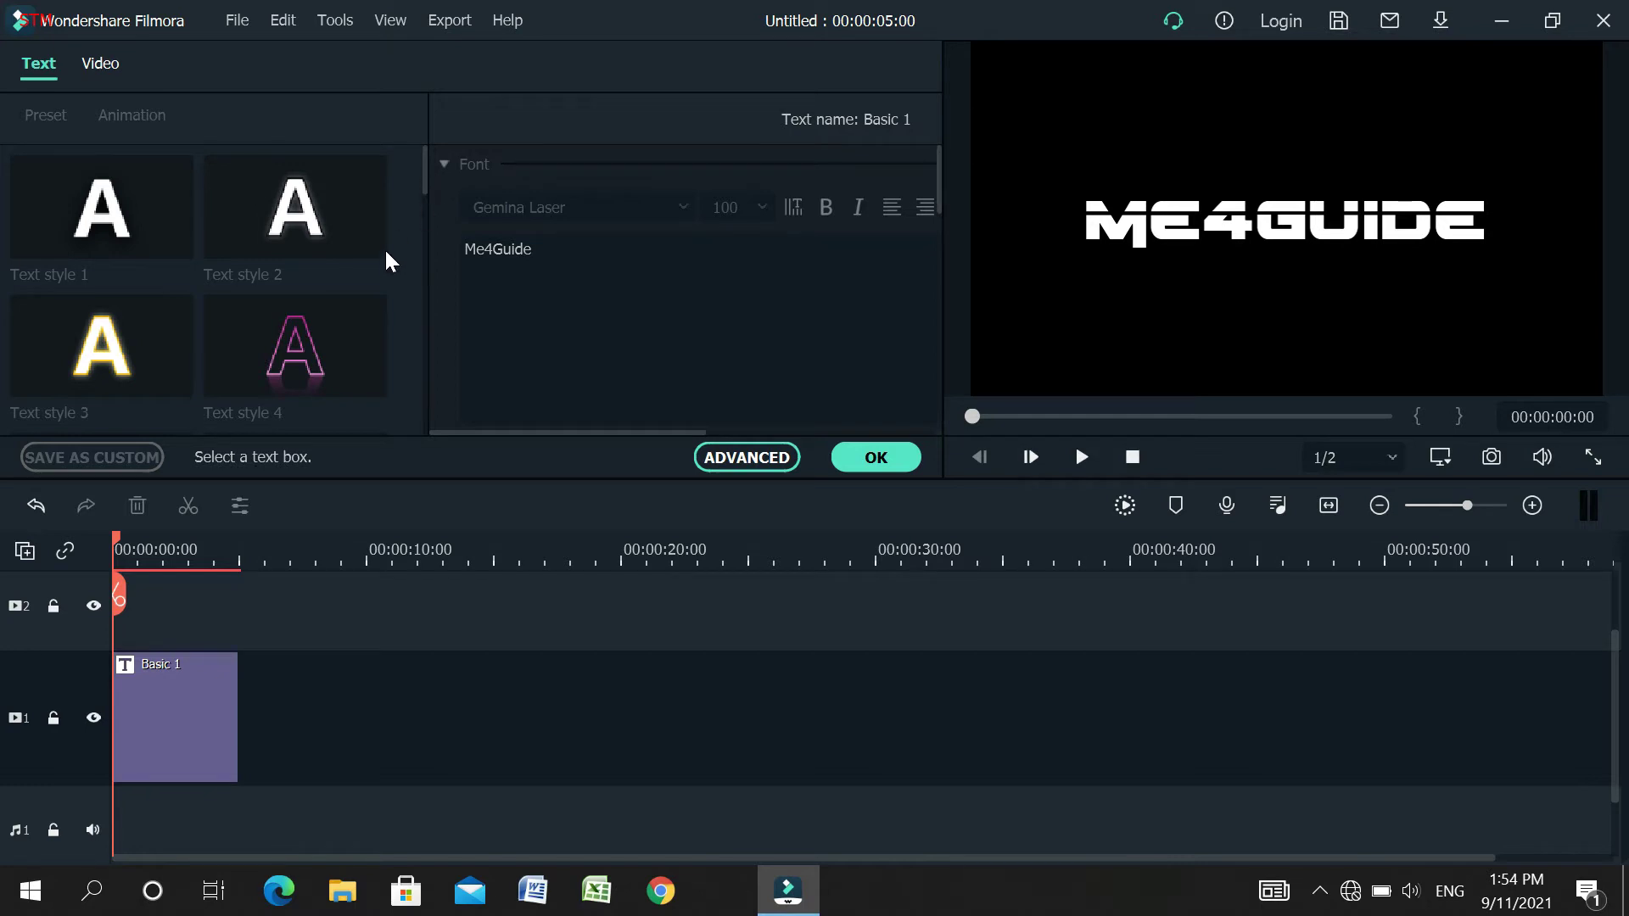
- Apply the blue gradient preset Text style 10 to the Me4Guide title, trying Text style 9 for comparison
click(1239, 222)
mouse_move(314, 225)
drag(425, 161, 419, 234)
click(315, 324)
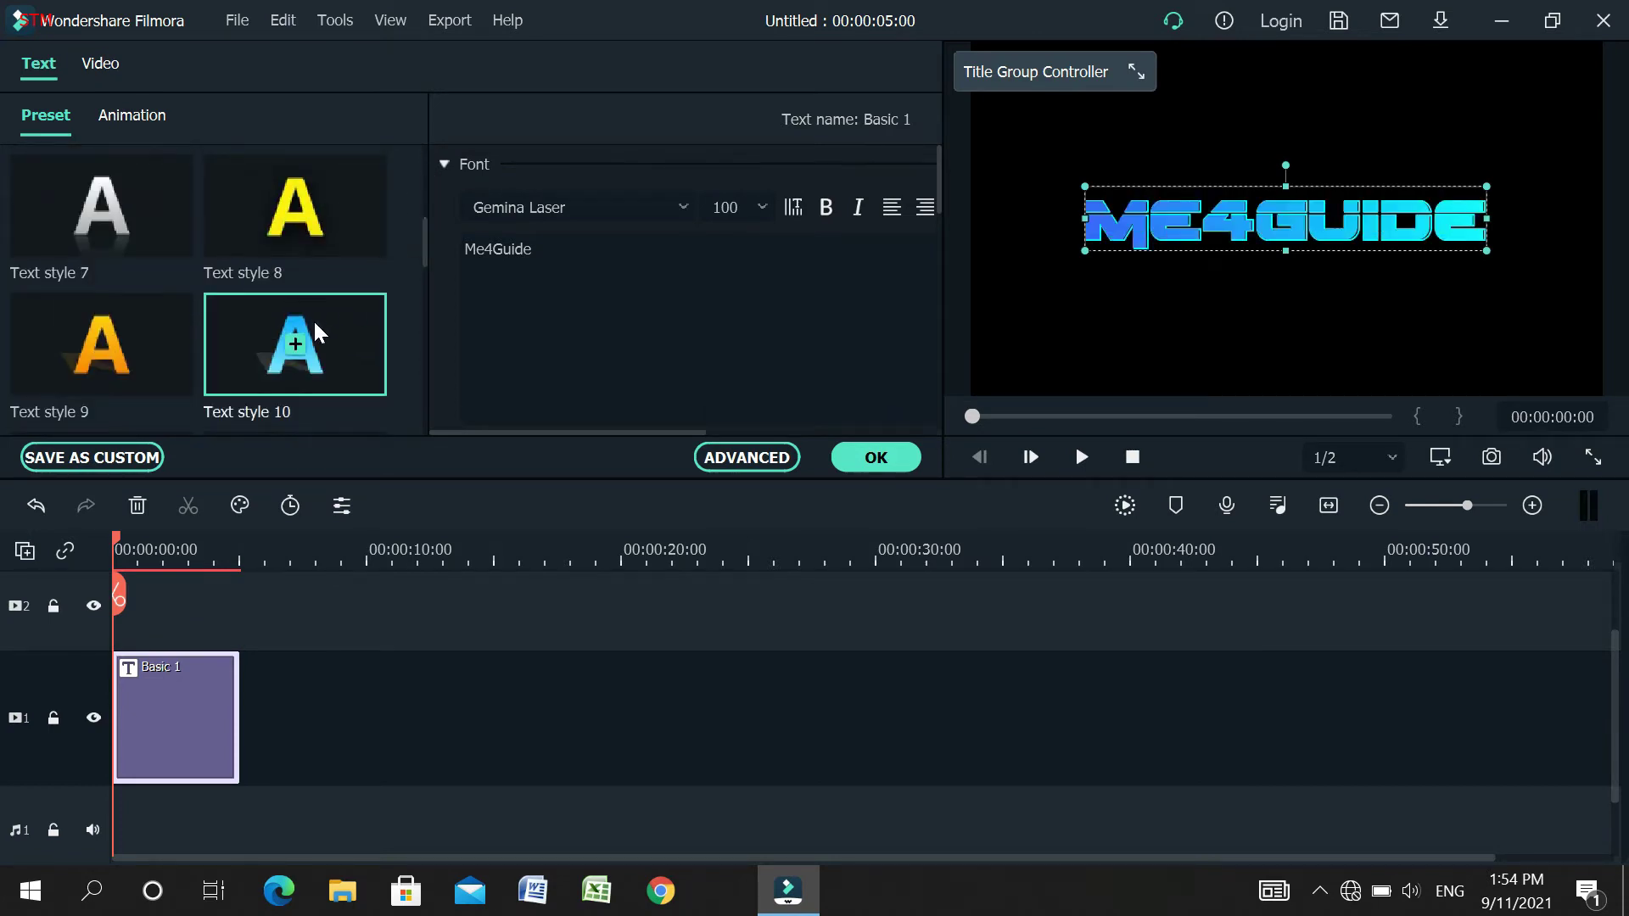
click(116, 339)
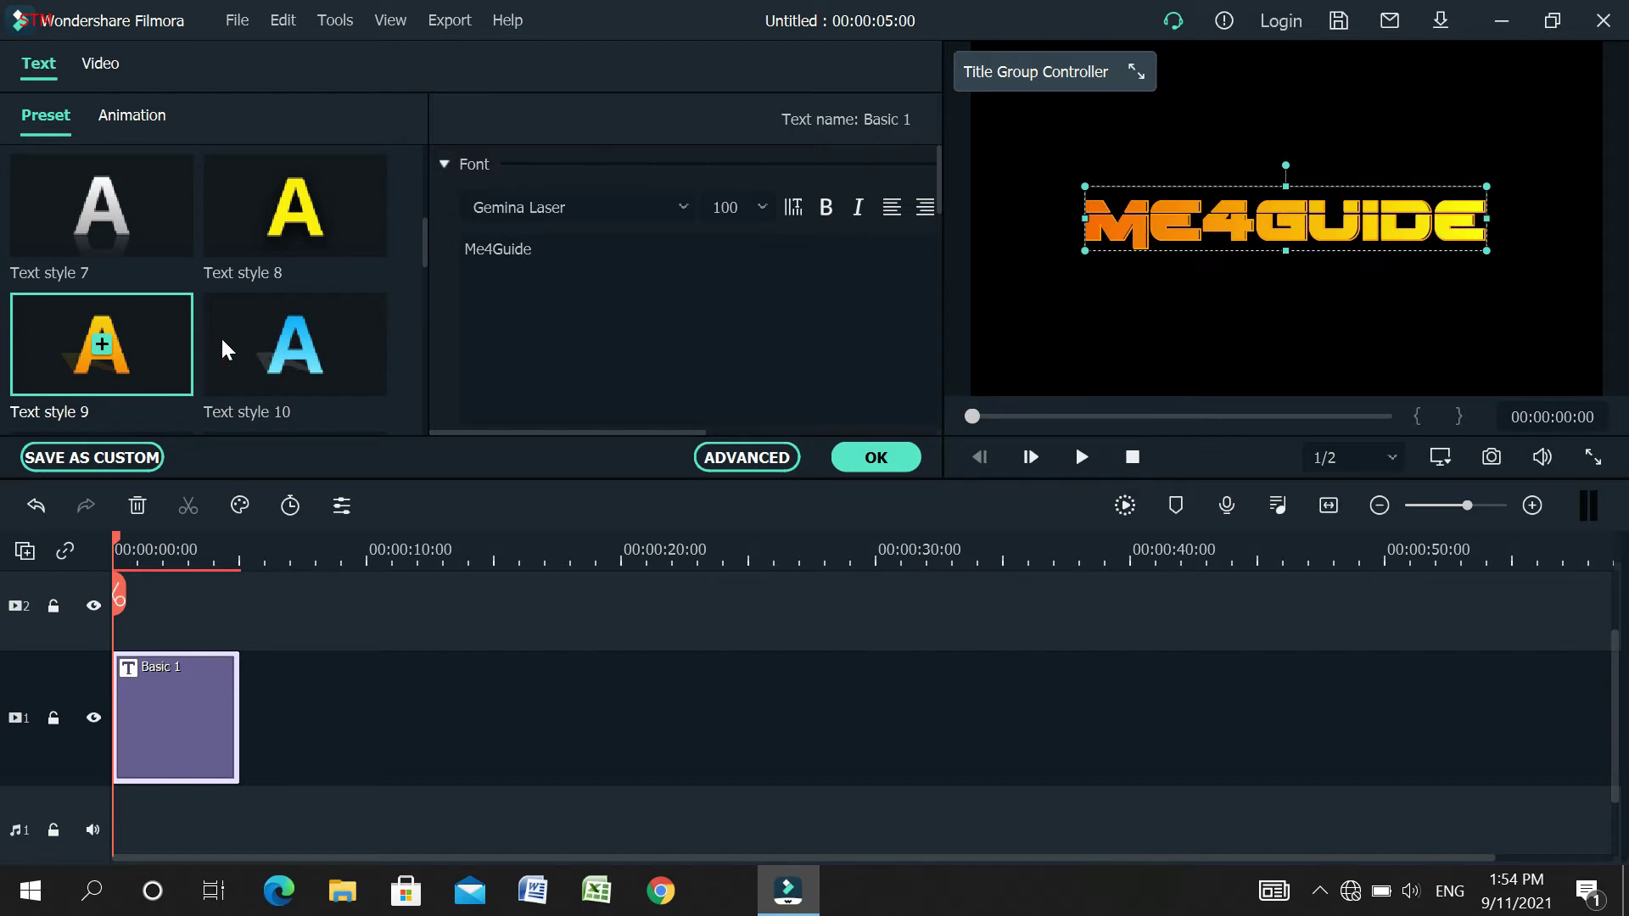
click(332, 356)
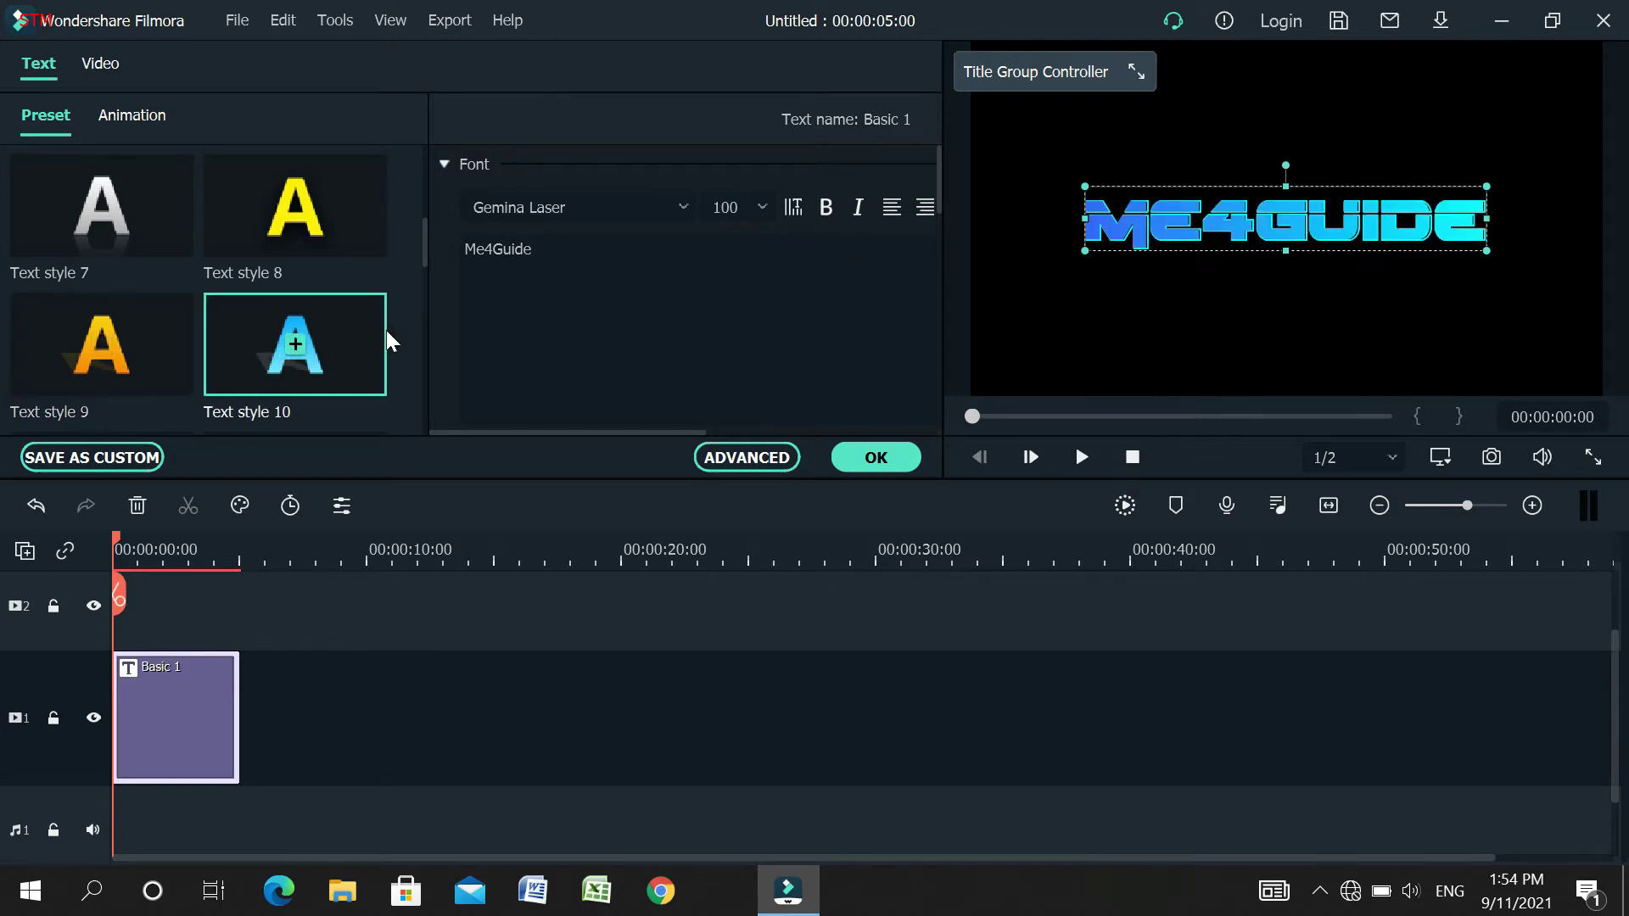
- Apply the yellow gradient preset Text style 15 to the Me4Guide title, trying an orange outline preset for comparison, and confirm the edit
drag(423, 238, 415, 318)
click(343, 298)
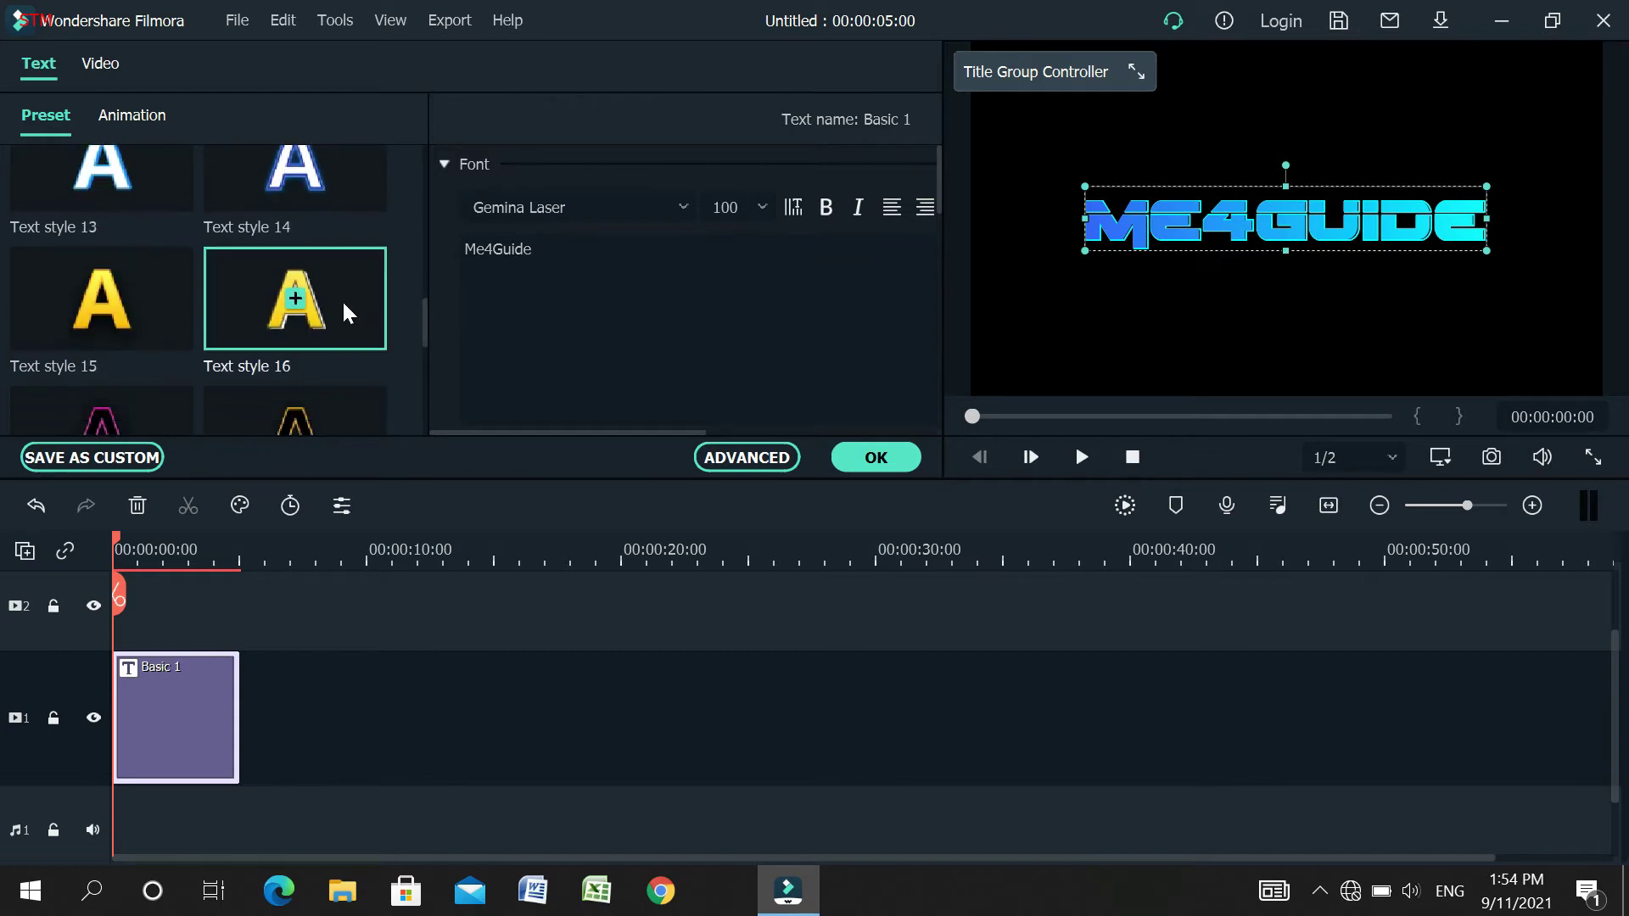
click(329, 400)
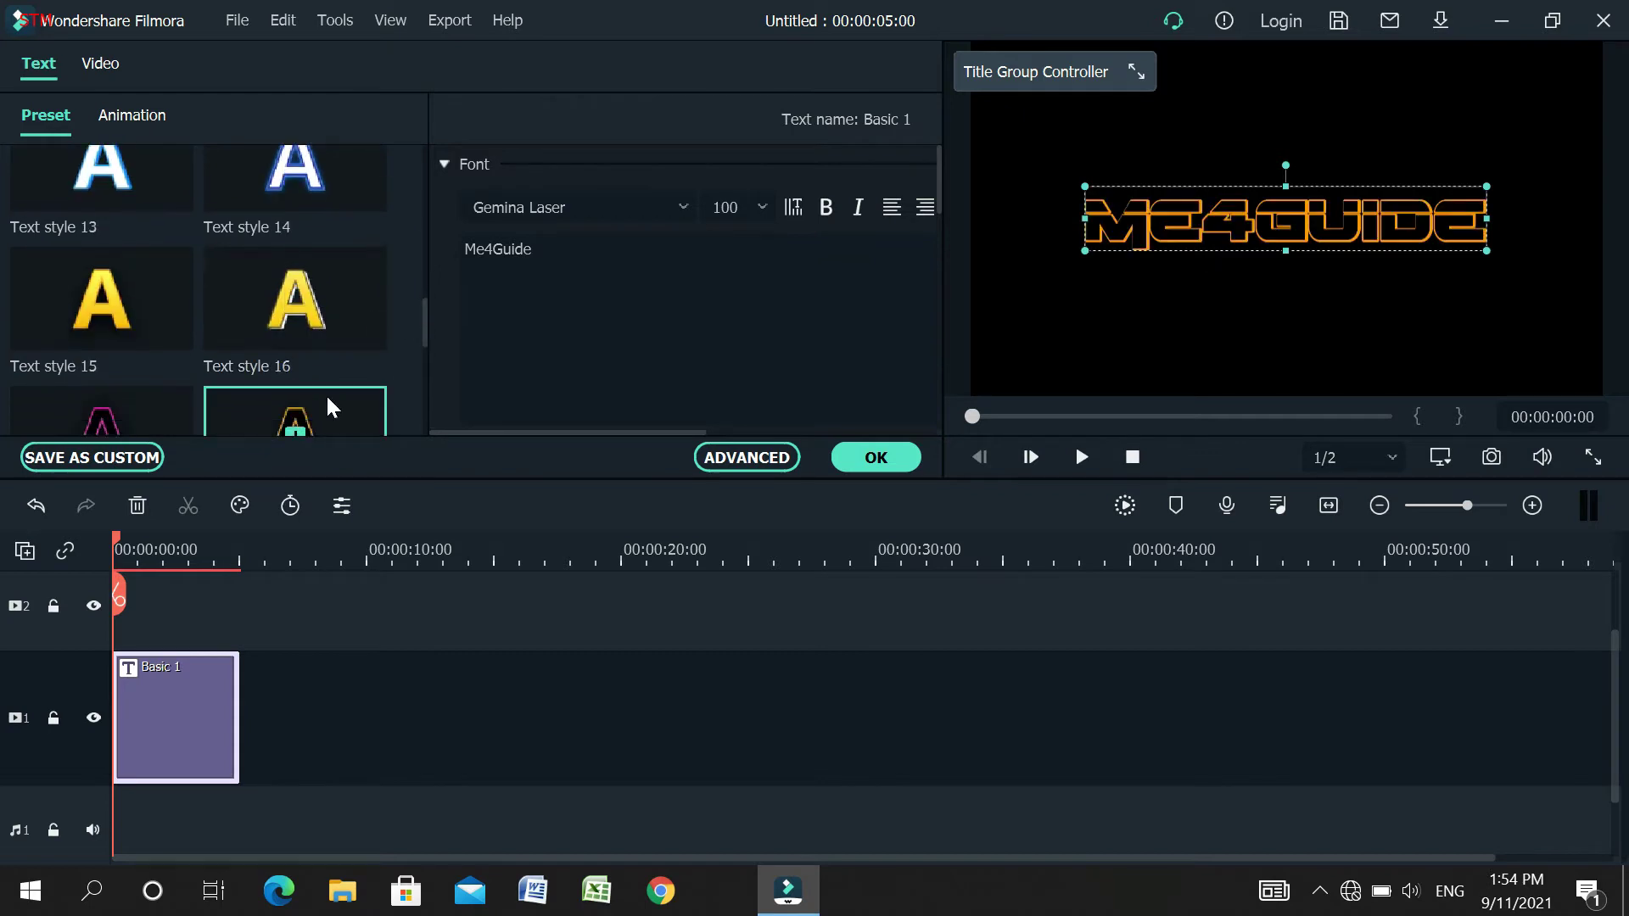
click(139, 311)
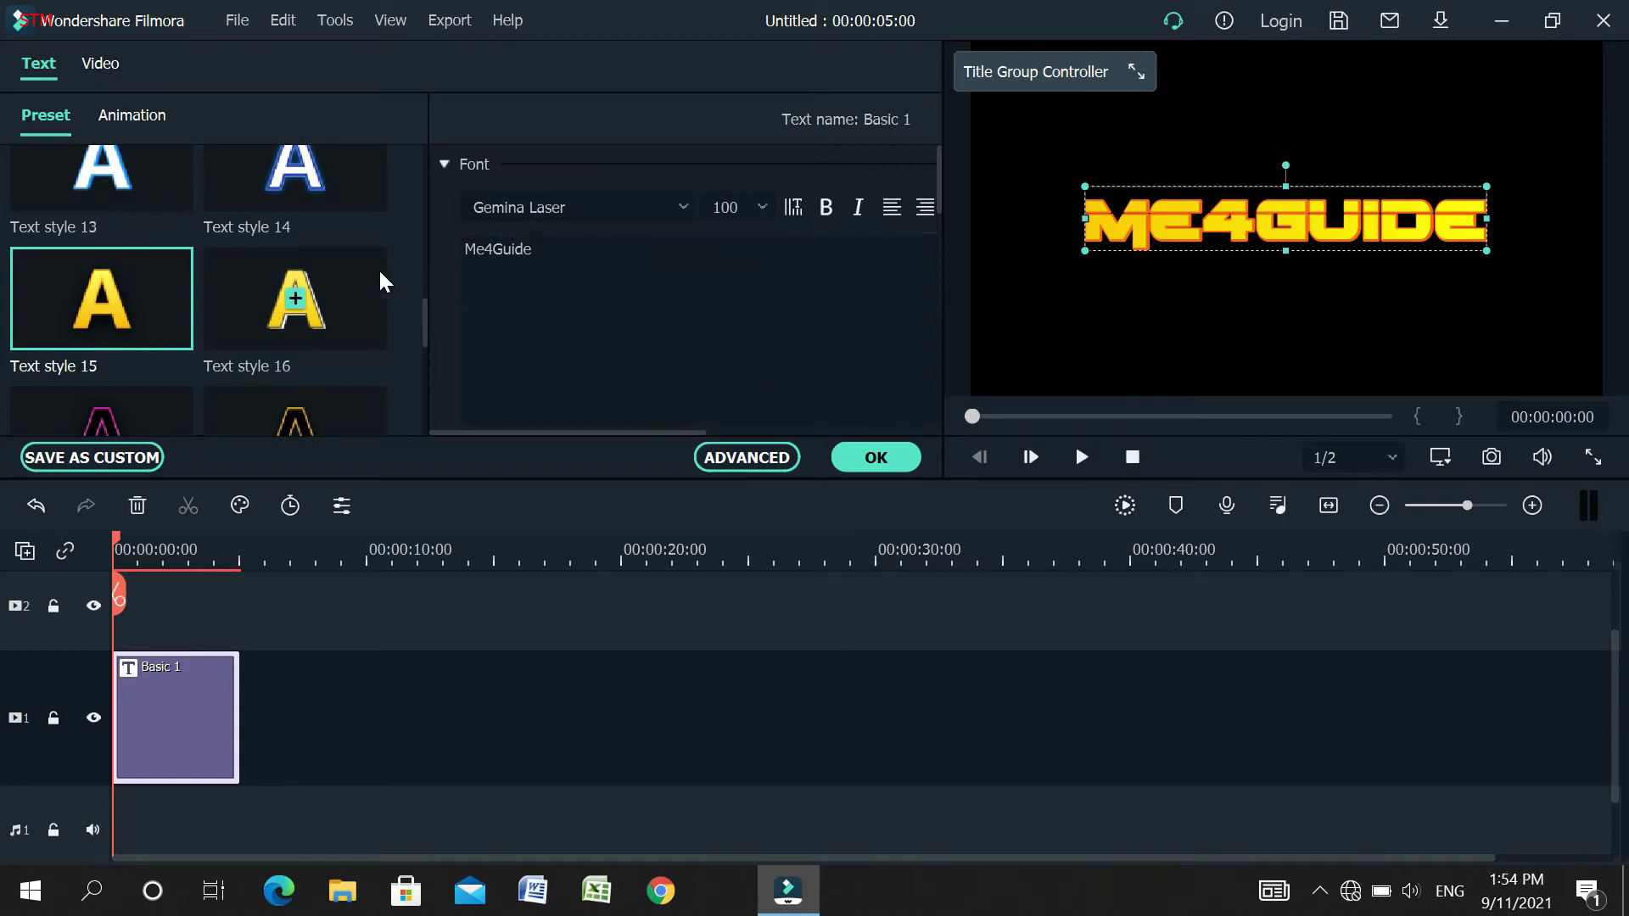
click(872, 462)
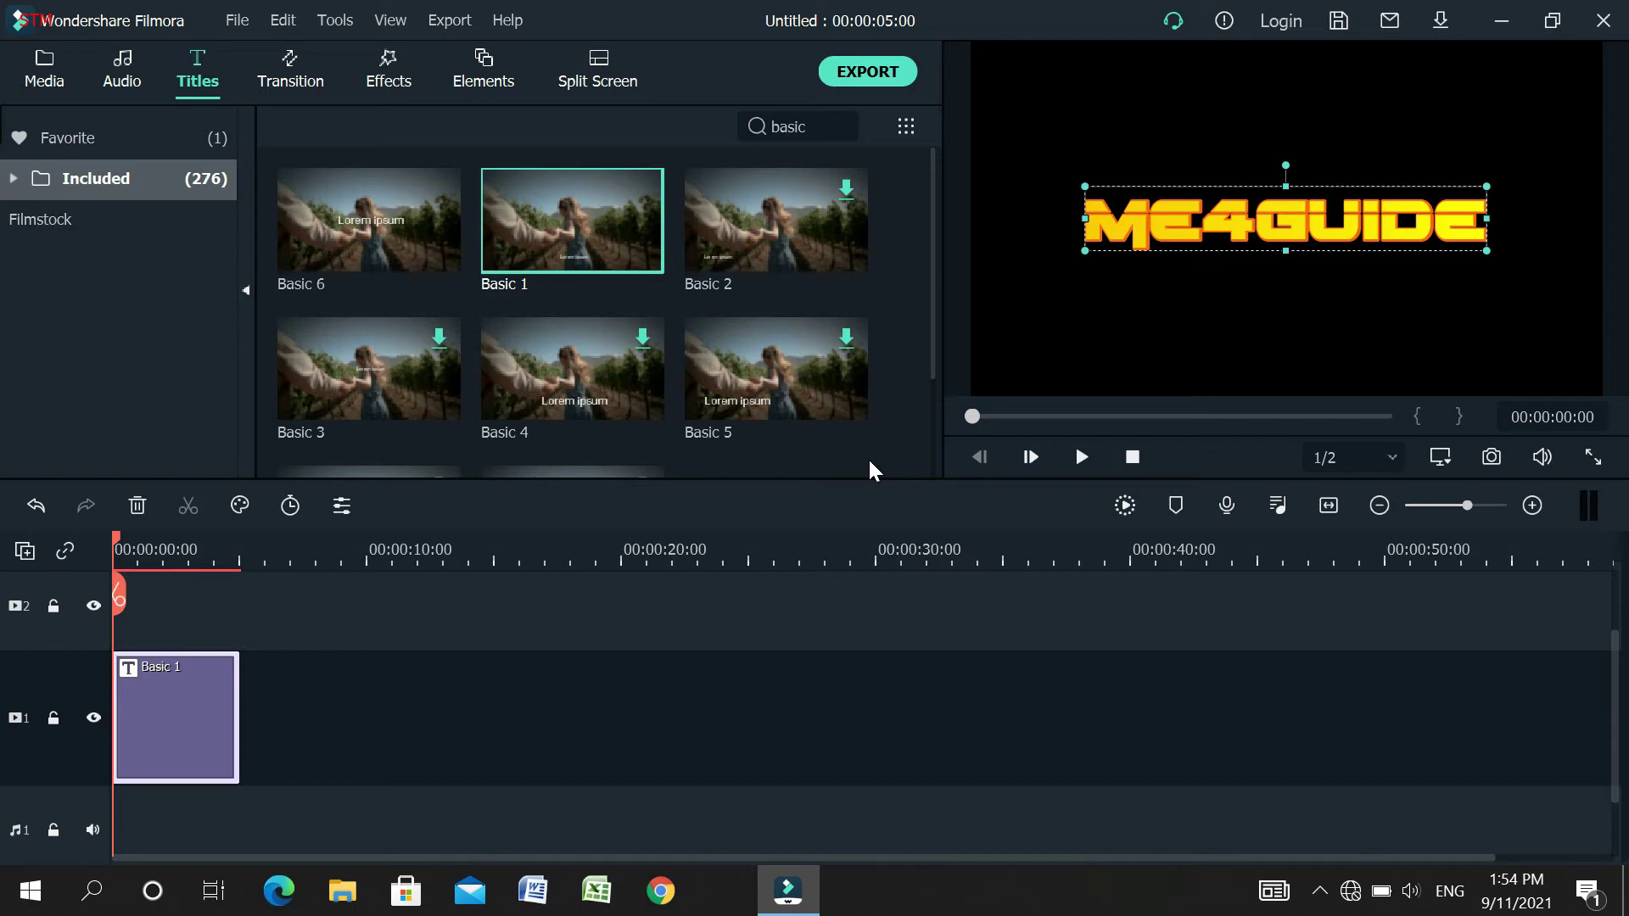
- Play the Me4Guide title clip to check it, and return the playhead to the start of the timeline
click(1074, 448)
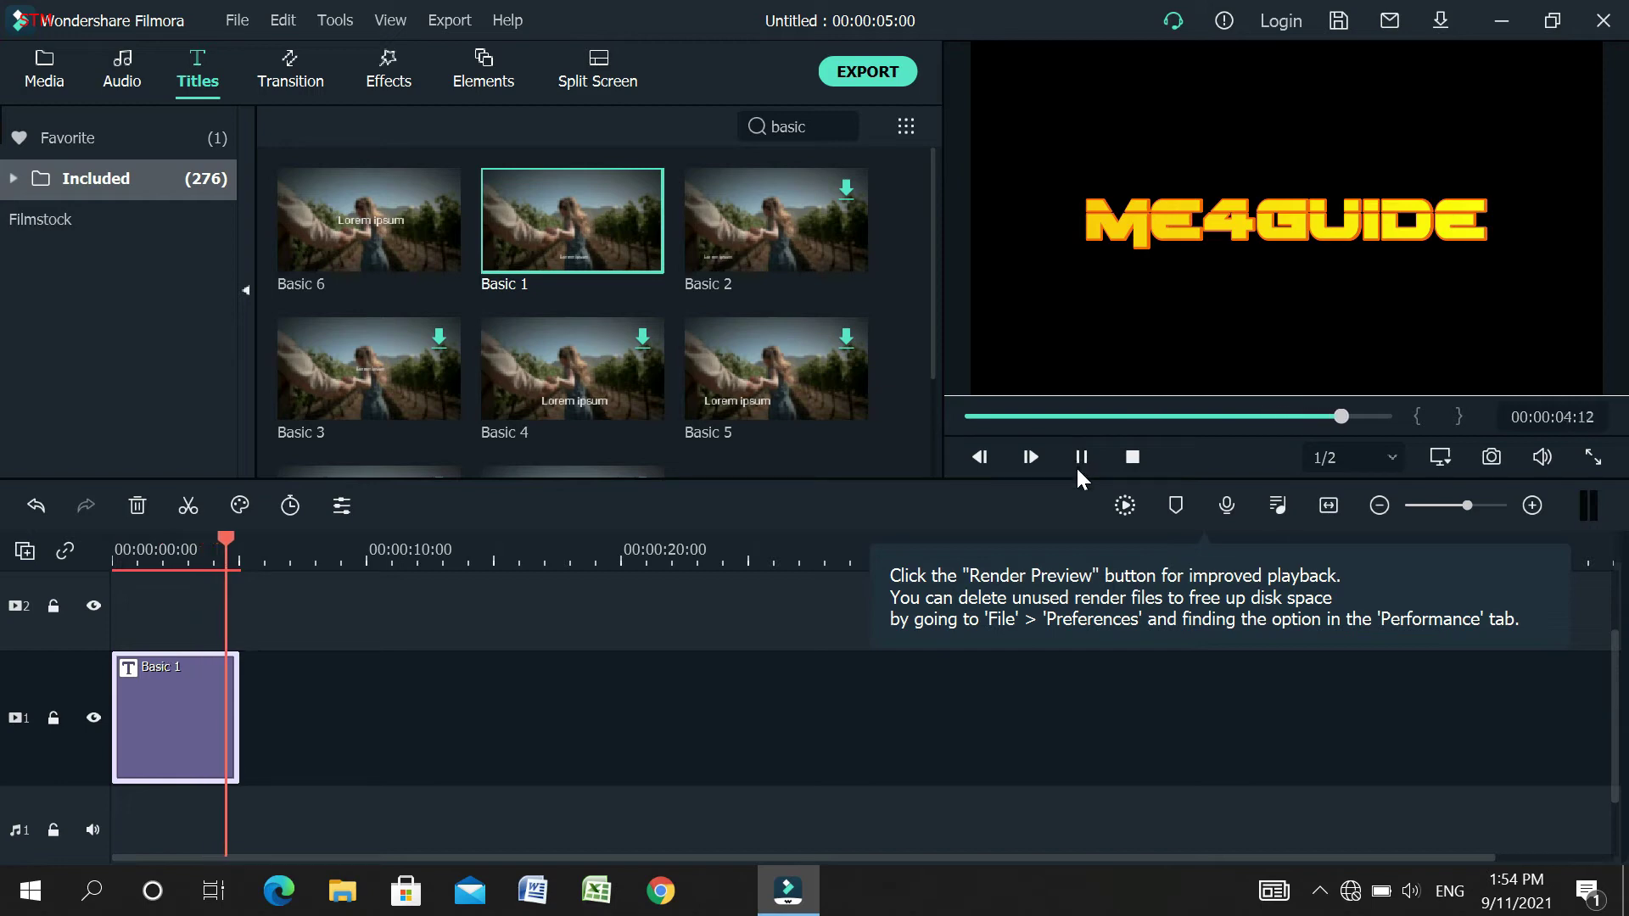
click(1082, 458)
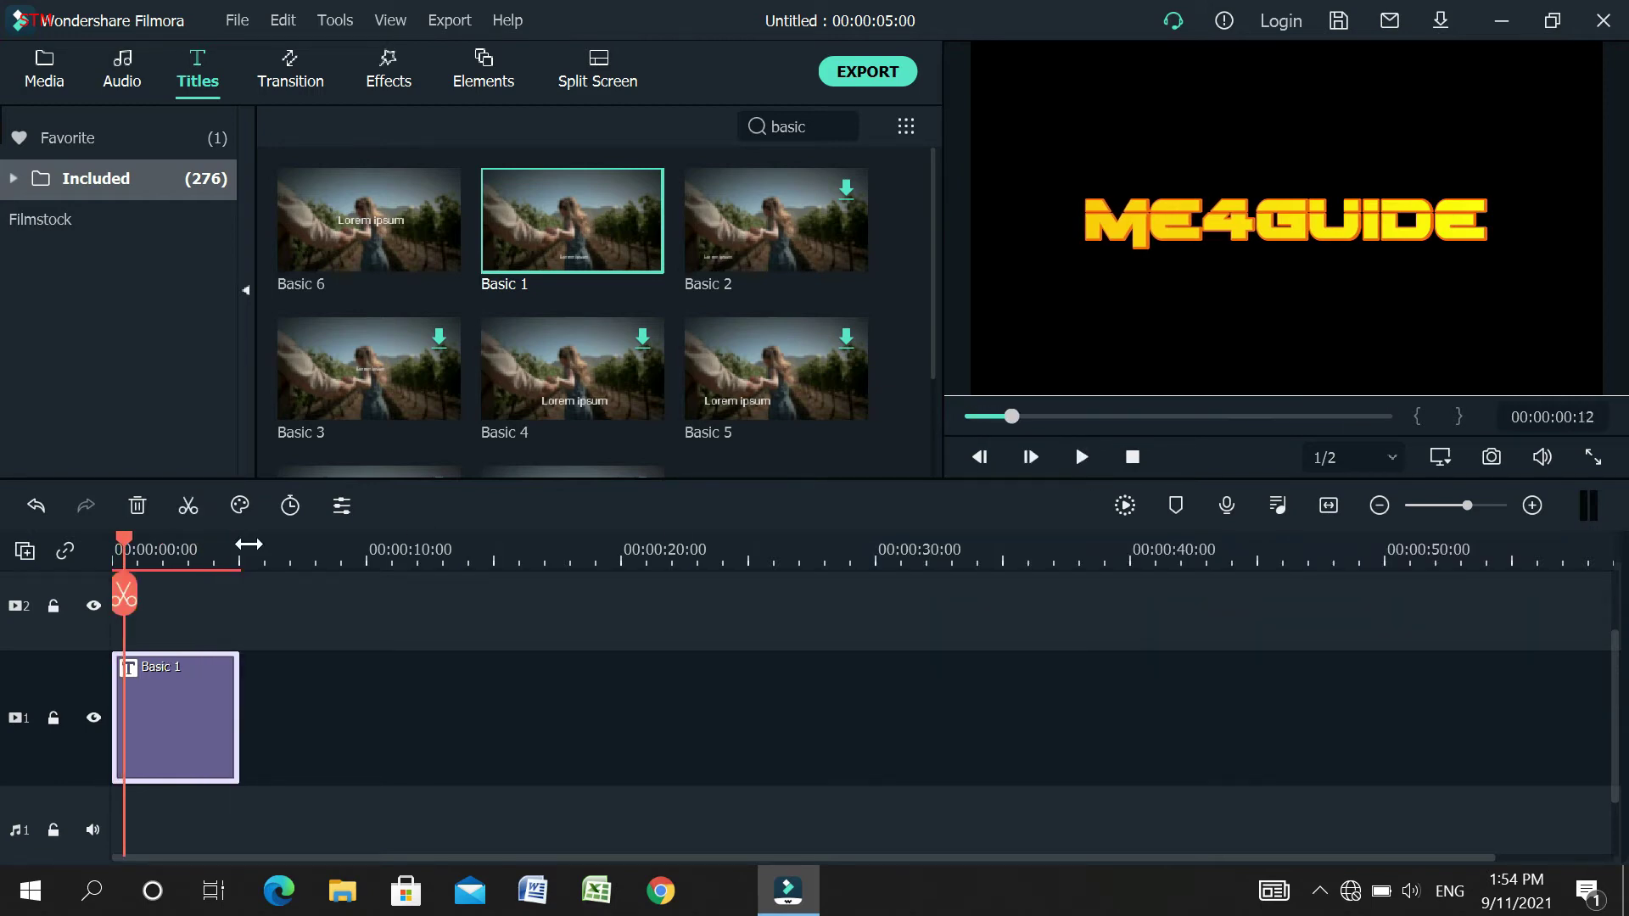
click(190, 730)
drag(125, 599, 81, 609)
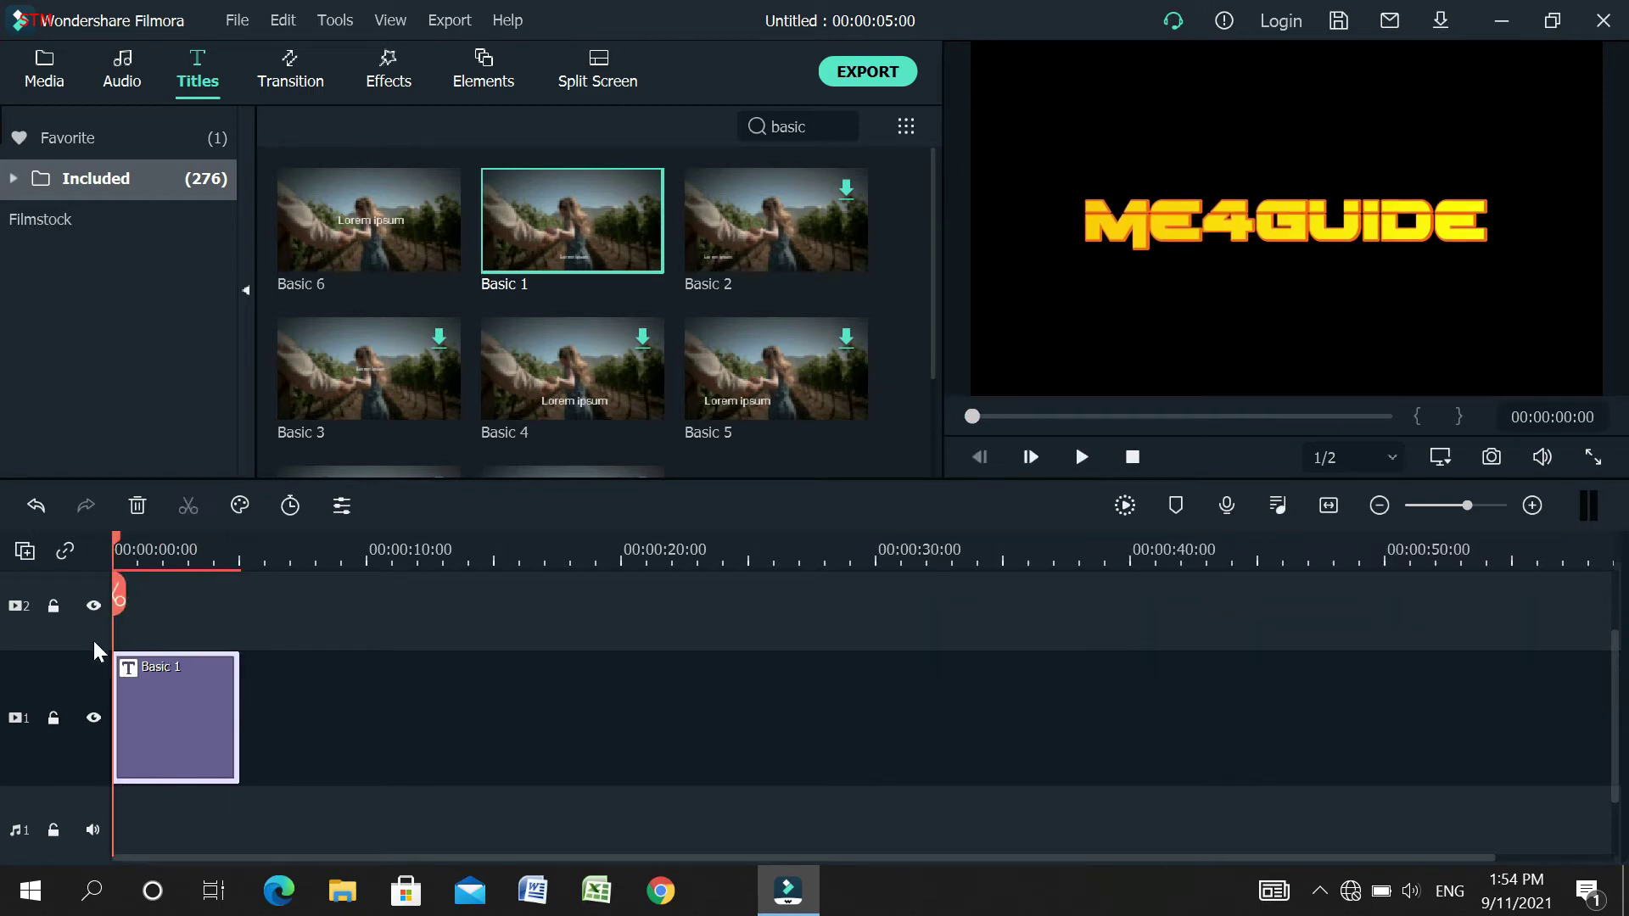
- Reopen the Me4Guide title for editing and display its text animation presets
click(1244, 209)
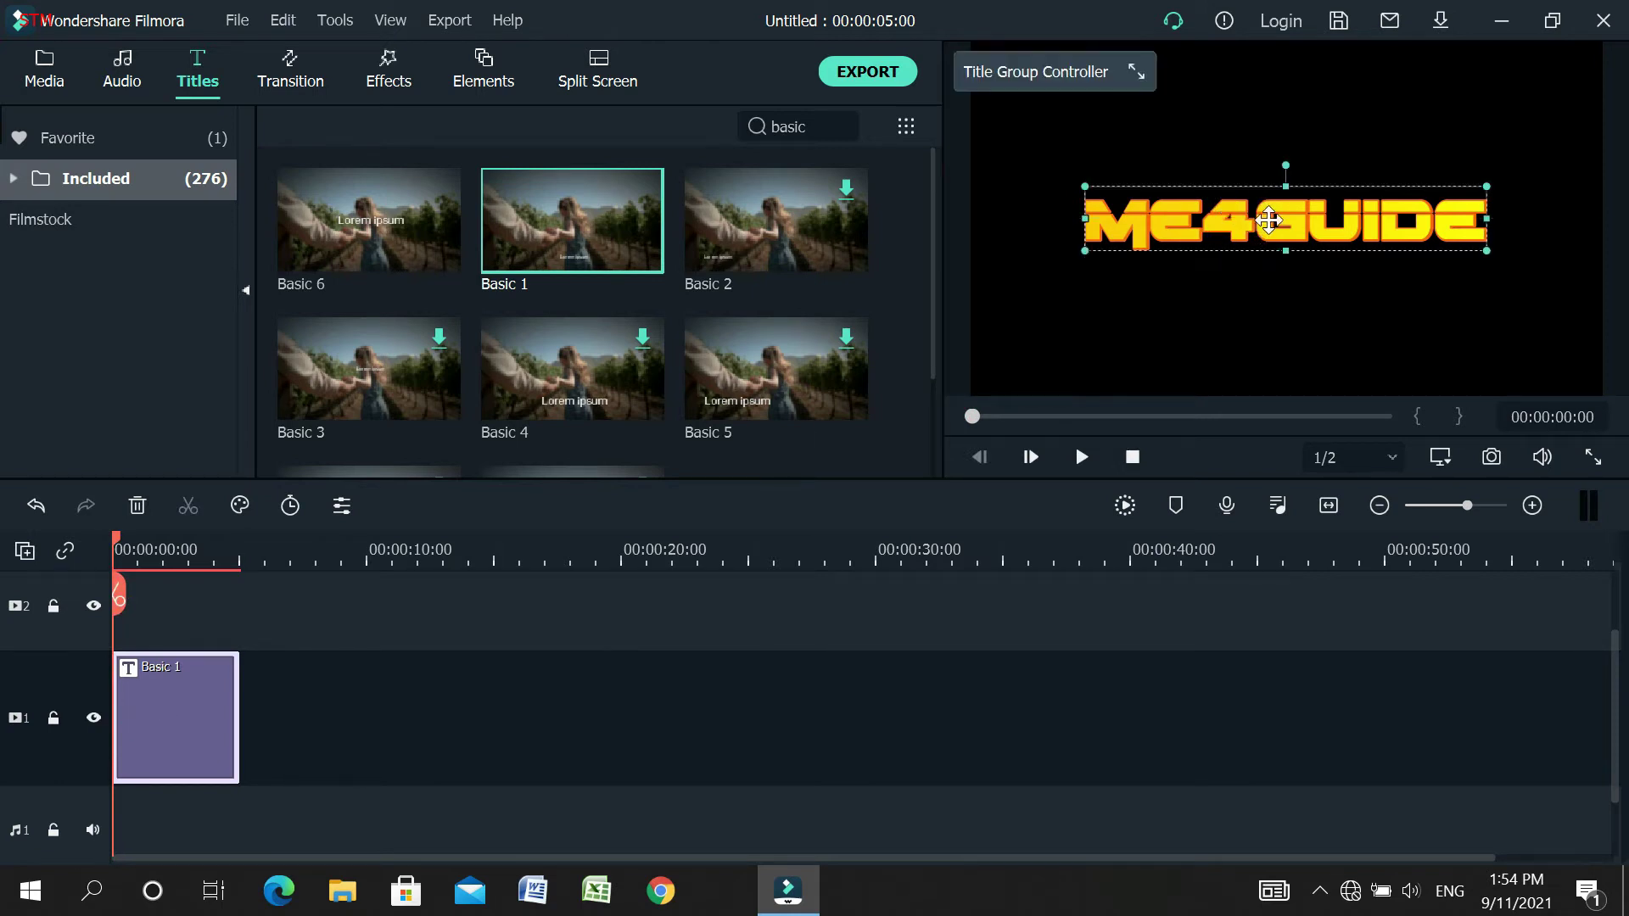
double_click(1253, 215)
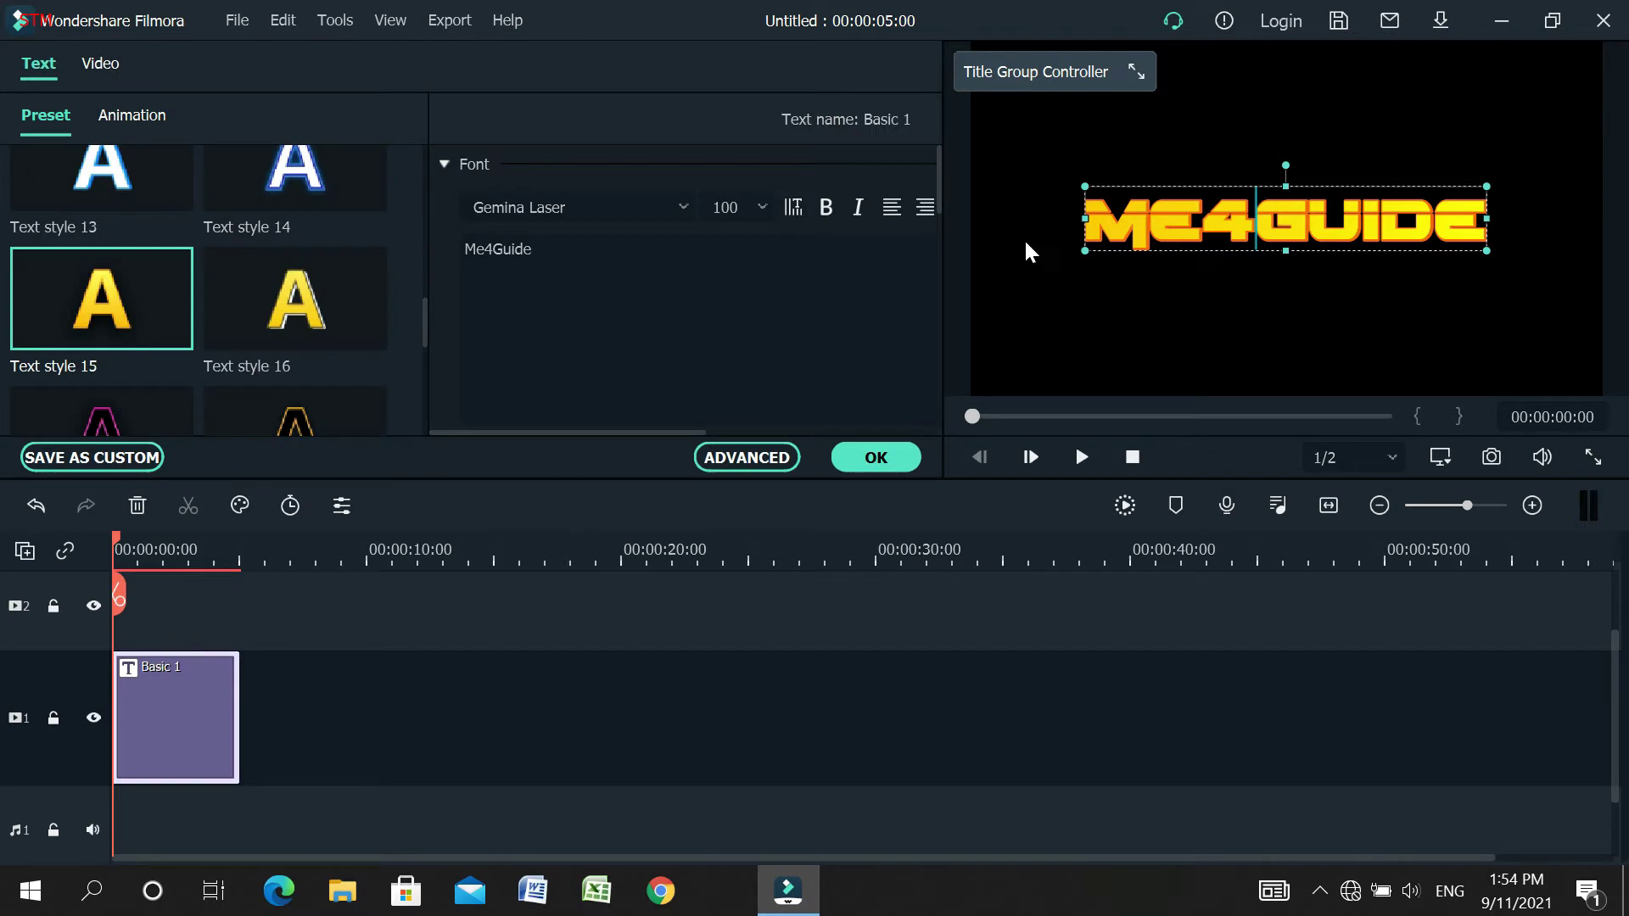
click(130, 108)
mouse_move(329, 216)
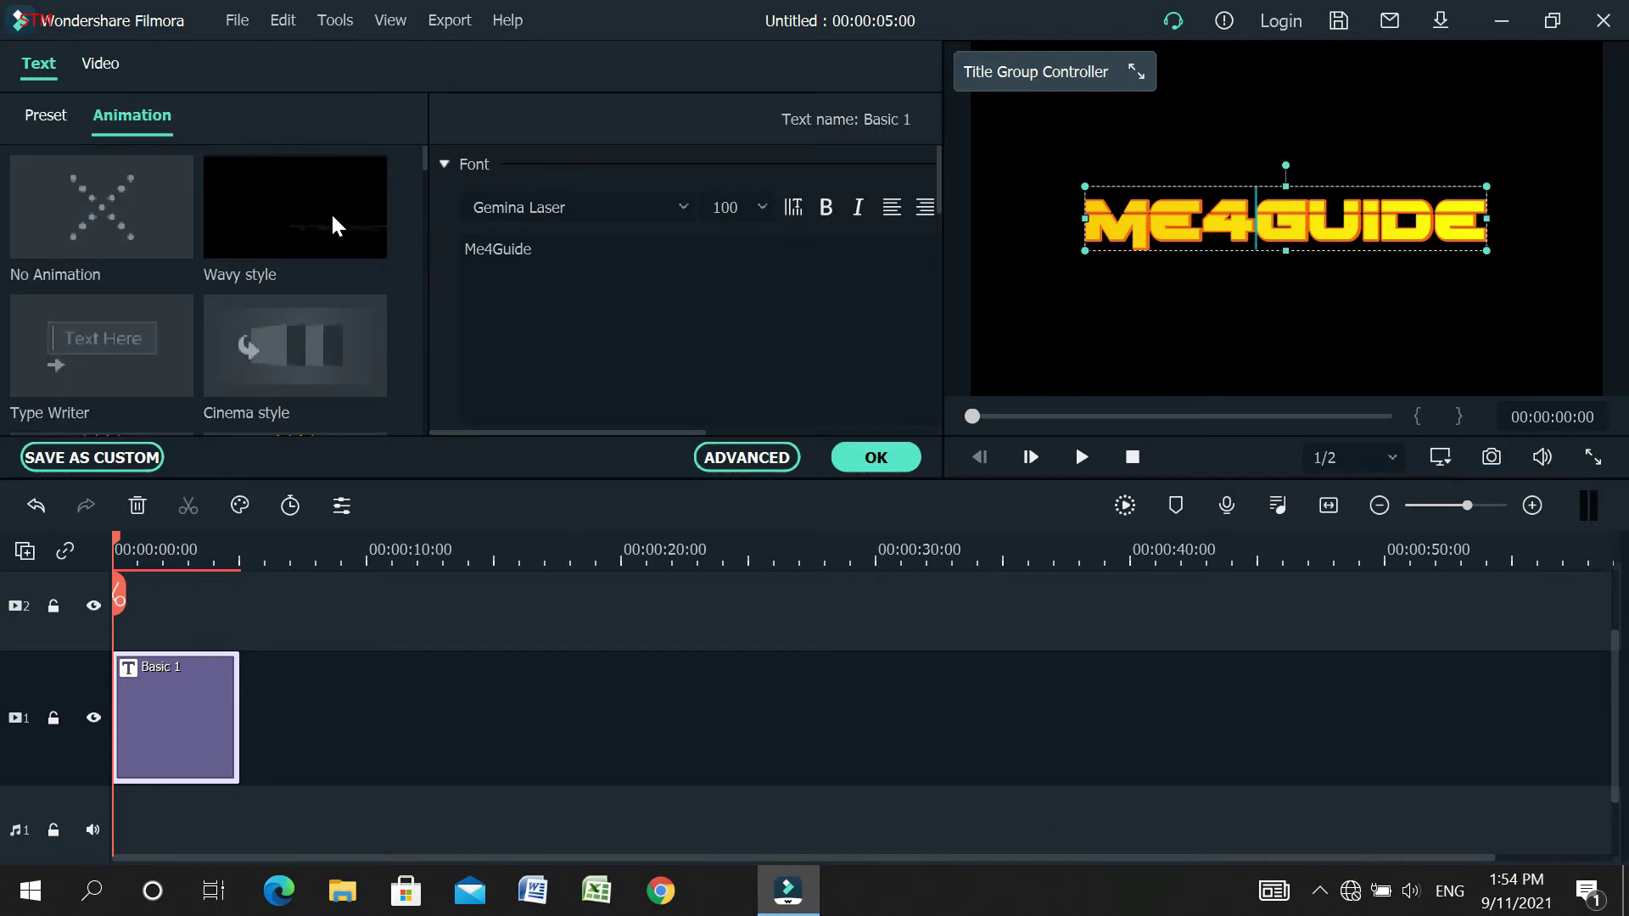
- Try the Wavy style, Random, Type Writer and Cinema style animations on the Me4Guide title
double_click(273, 200)
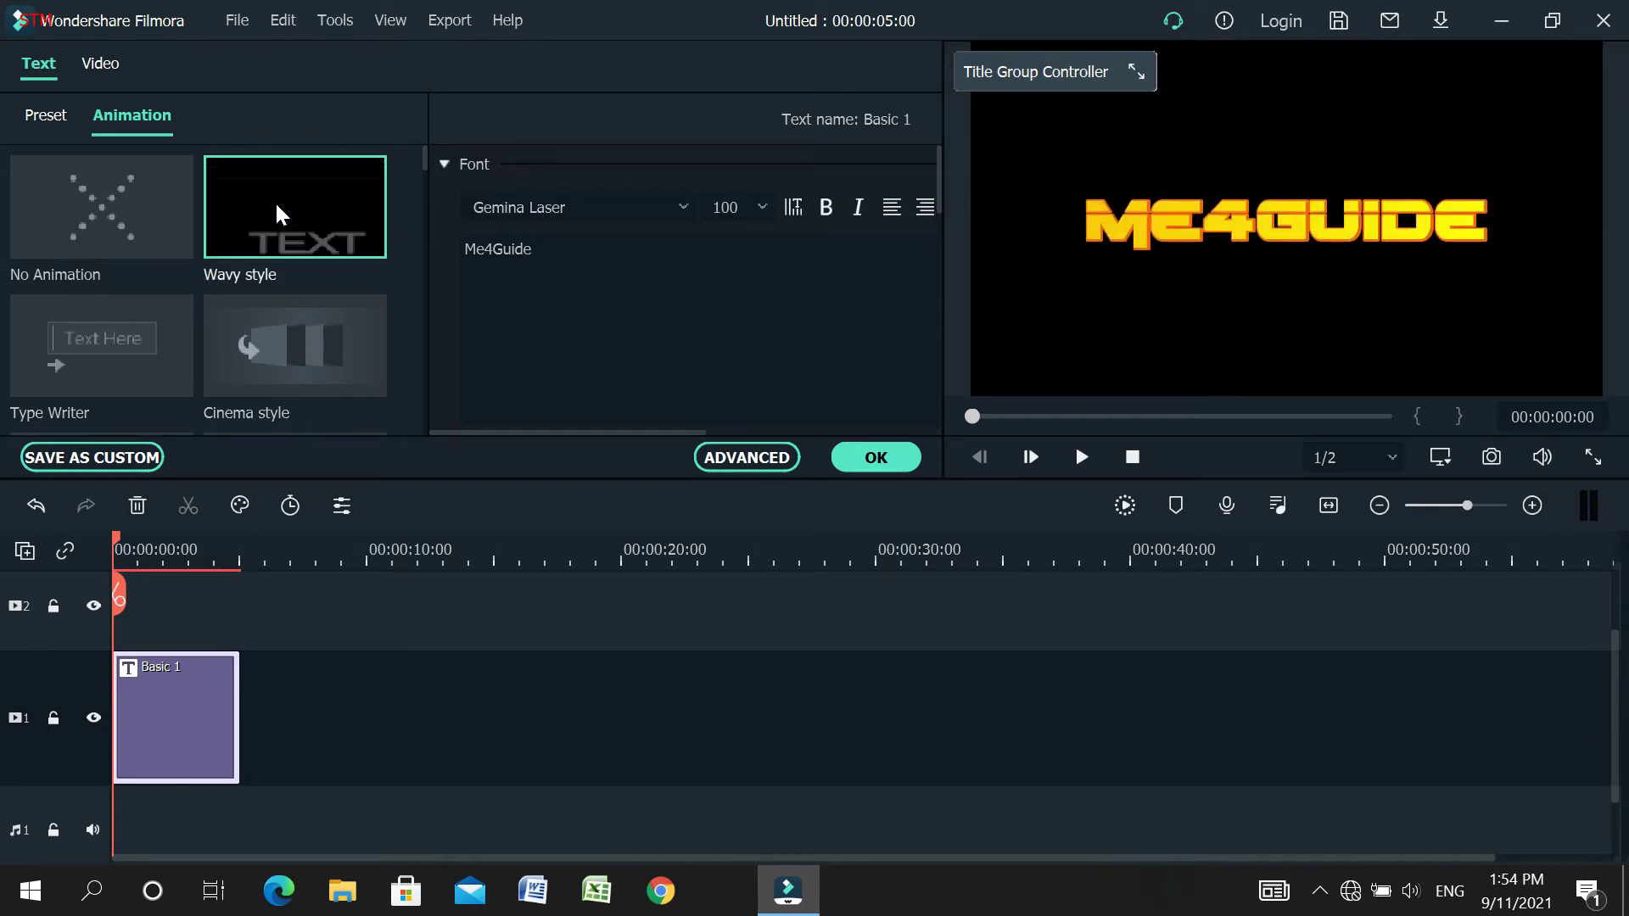
scroll(262, 262, down, 3)
double_click(253, 321)
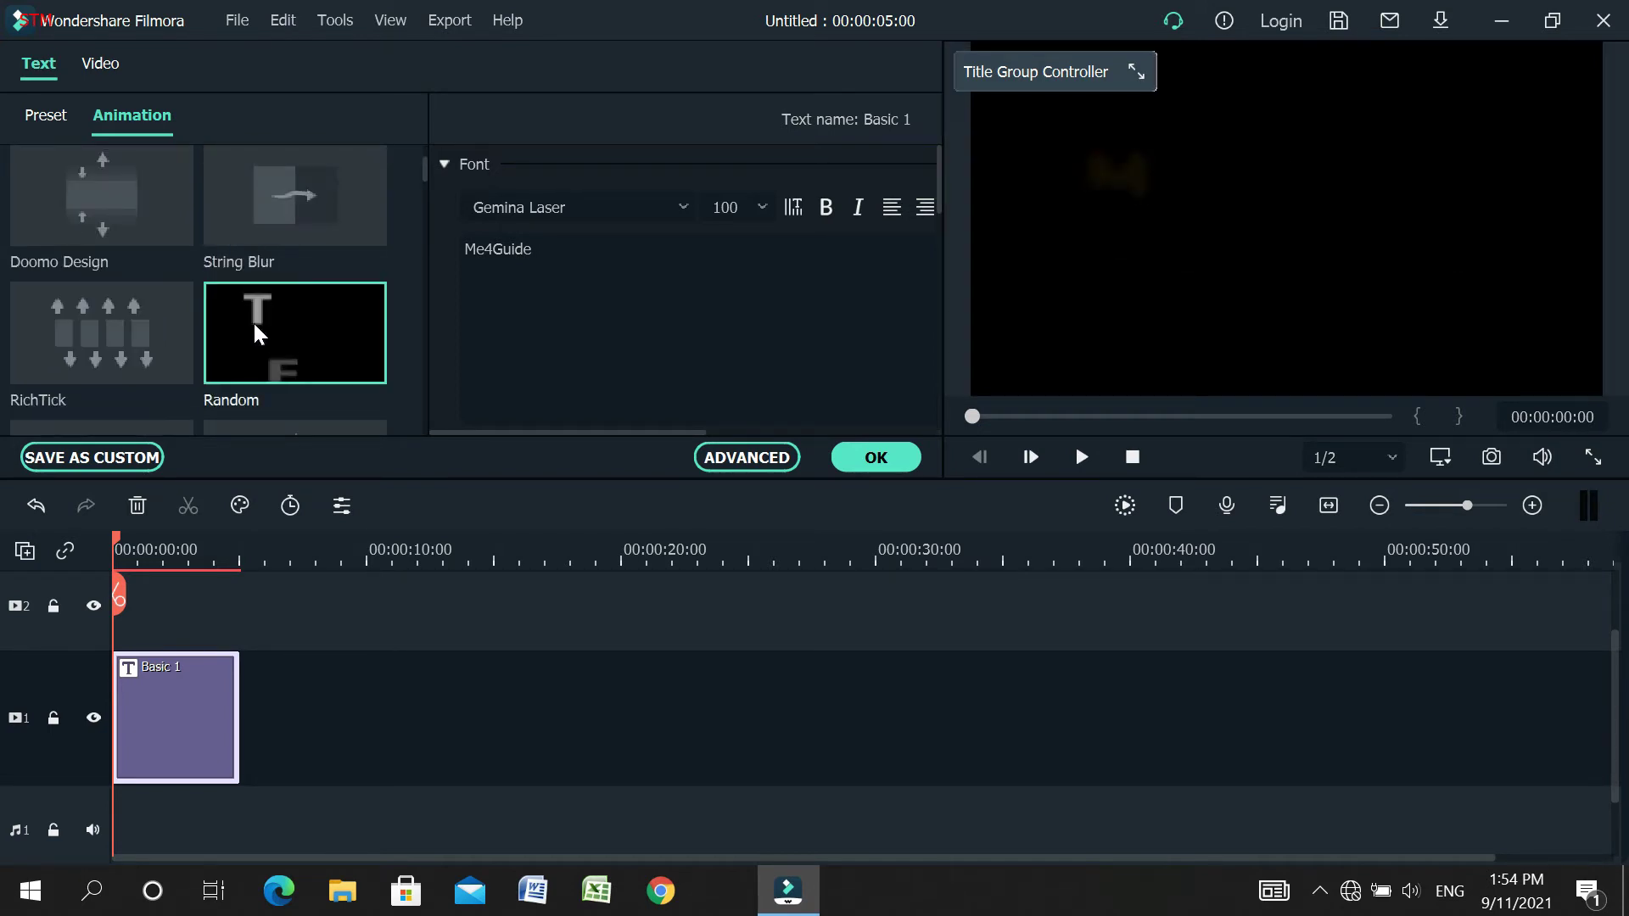
scroll(238, 327, down, 3)
drag(428, 200, 420, 146)
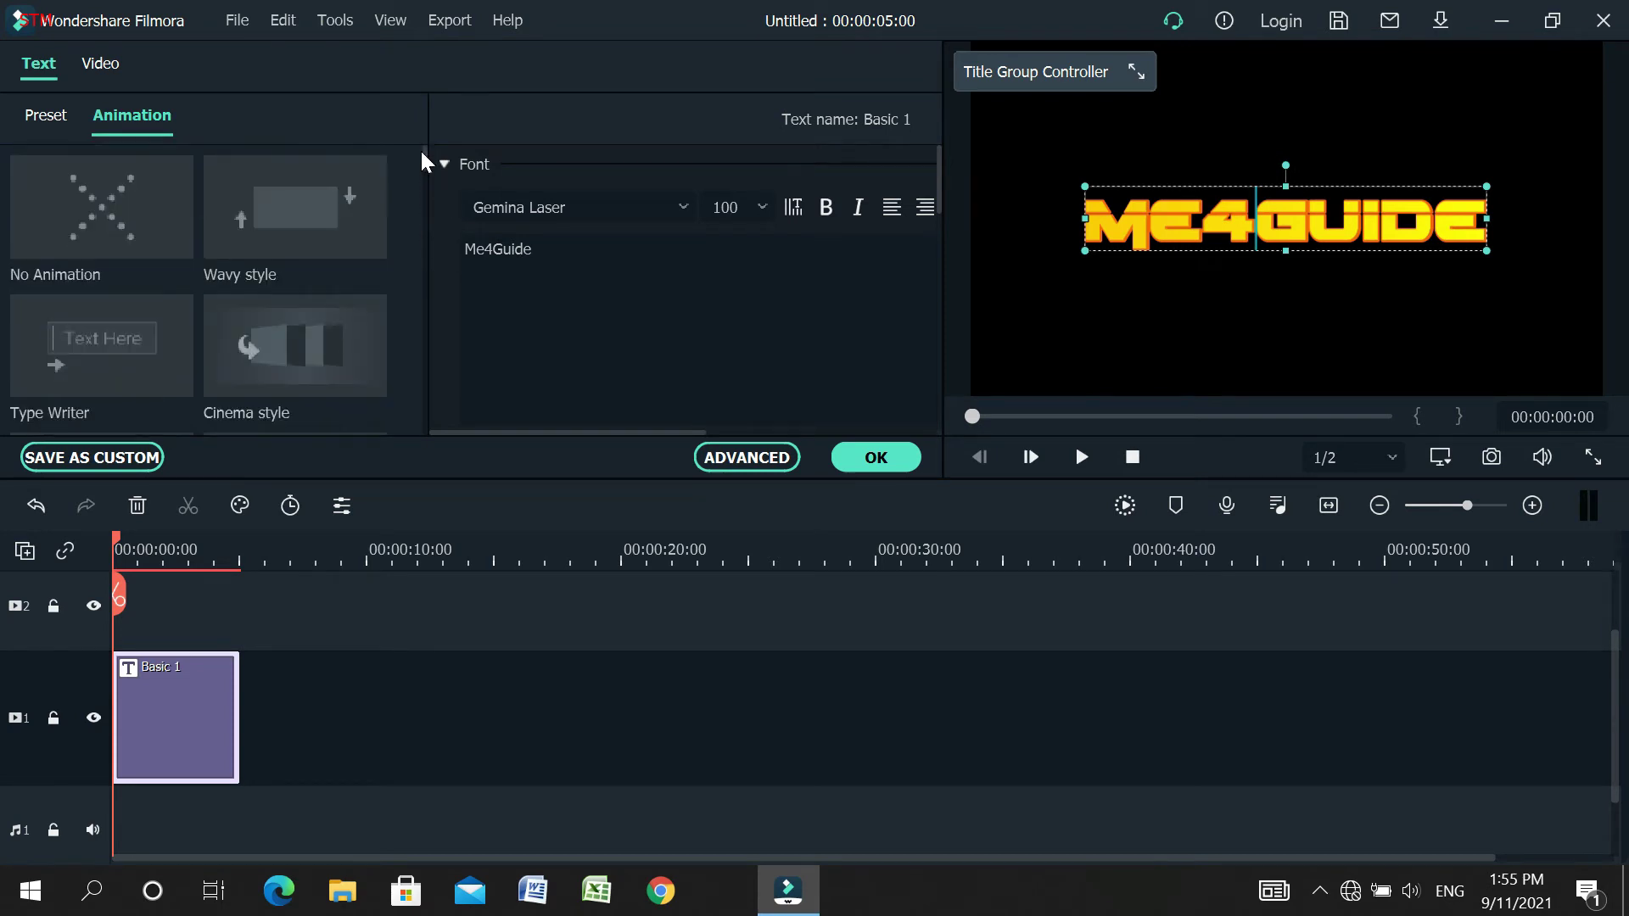
click(40, 348)
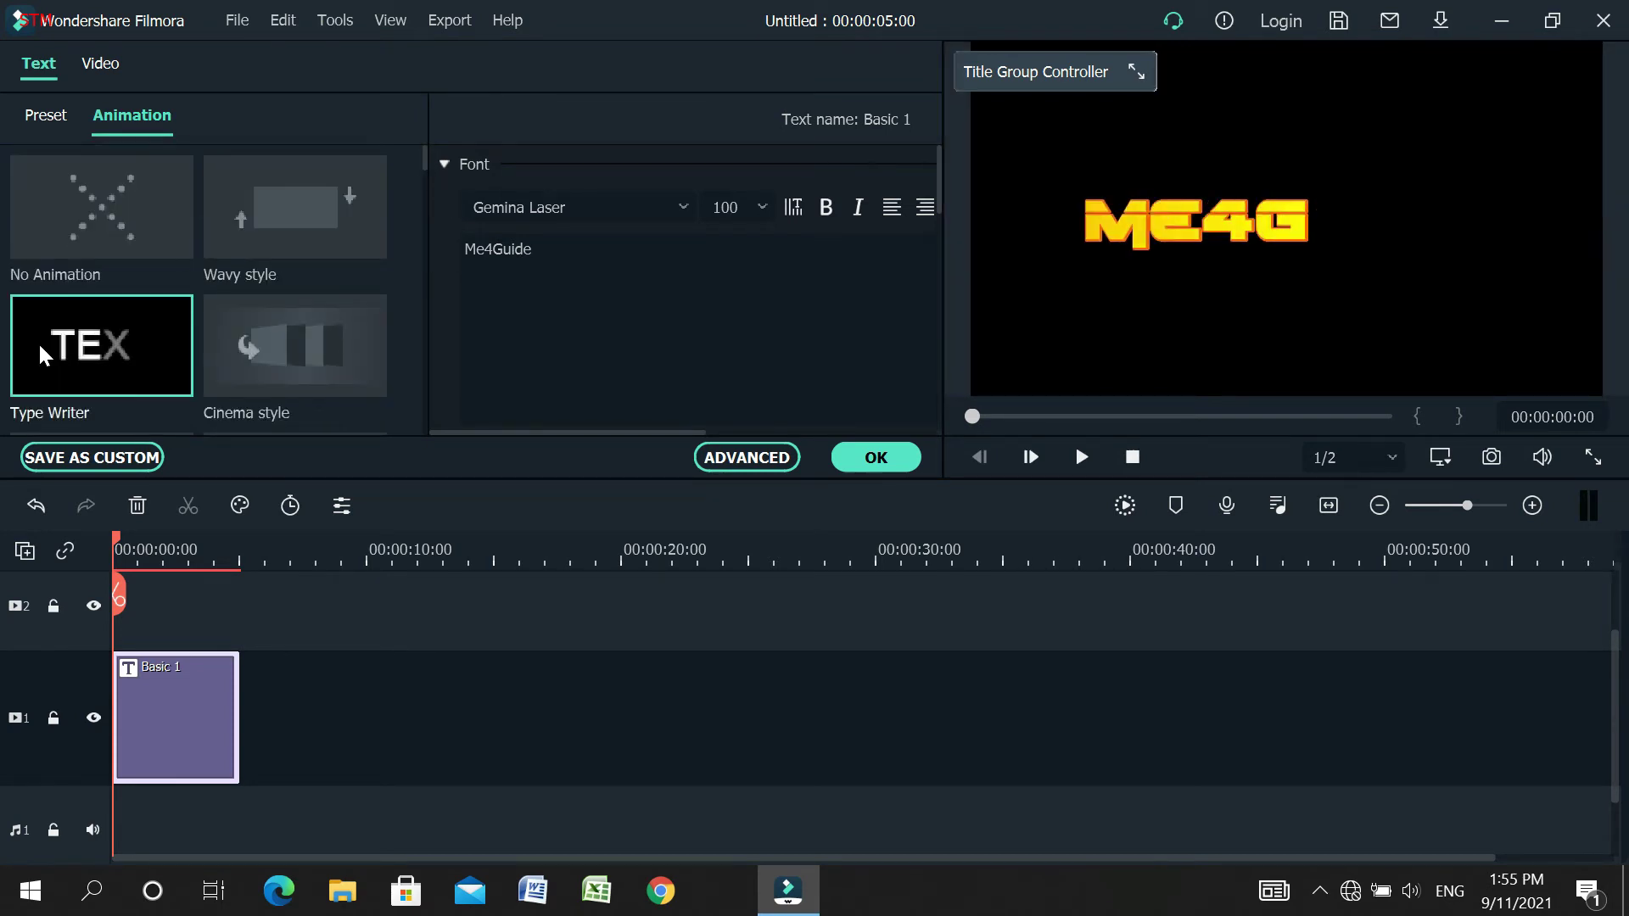
click(319, 350)
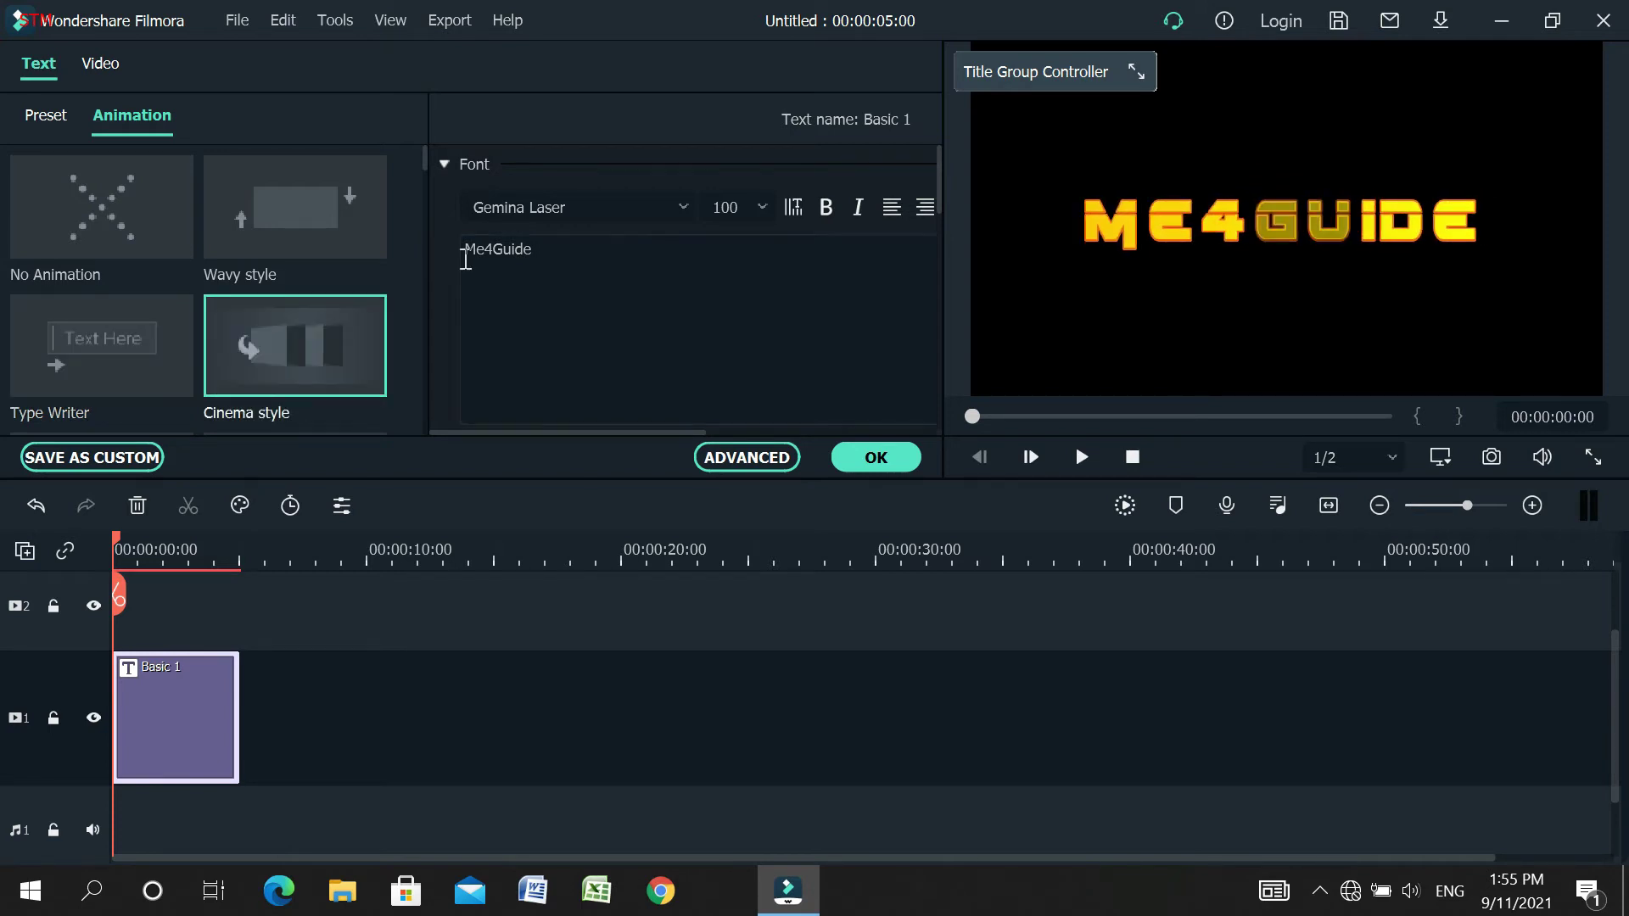
- Try the Pixelate, Twrl and Round zoom out animations on the Me4Guide title
drag(425, 154, 430, 205)
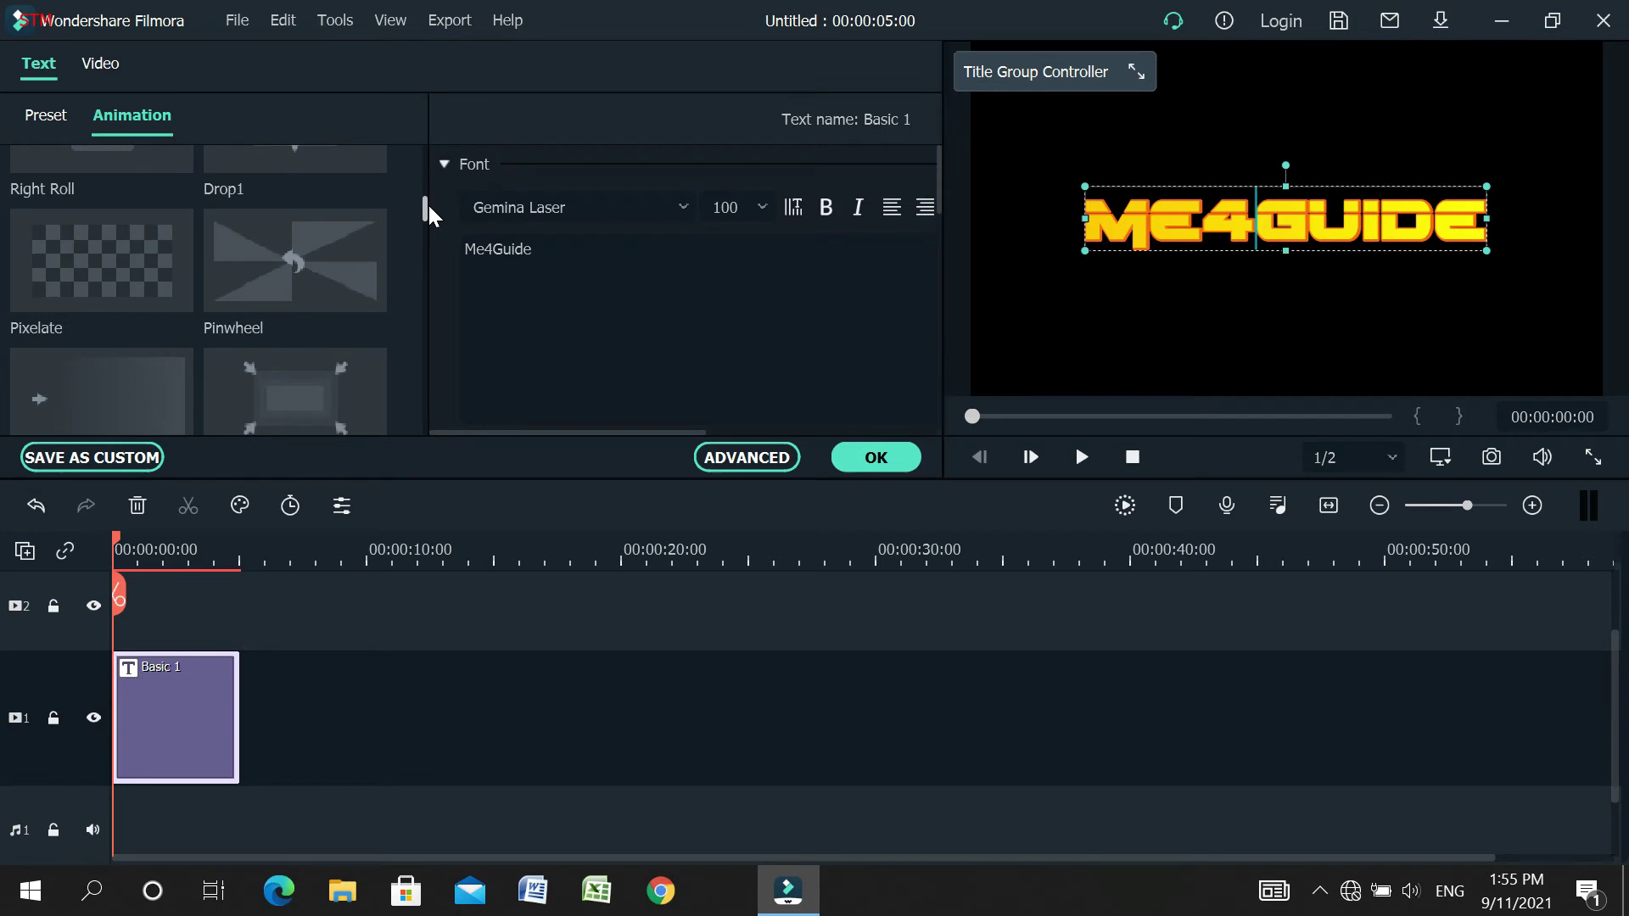
click(117, 262)
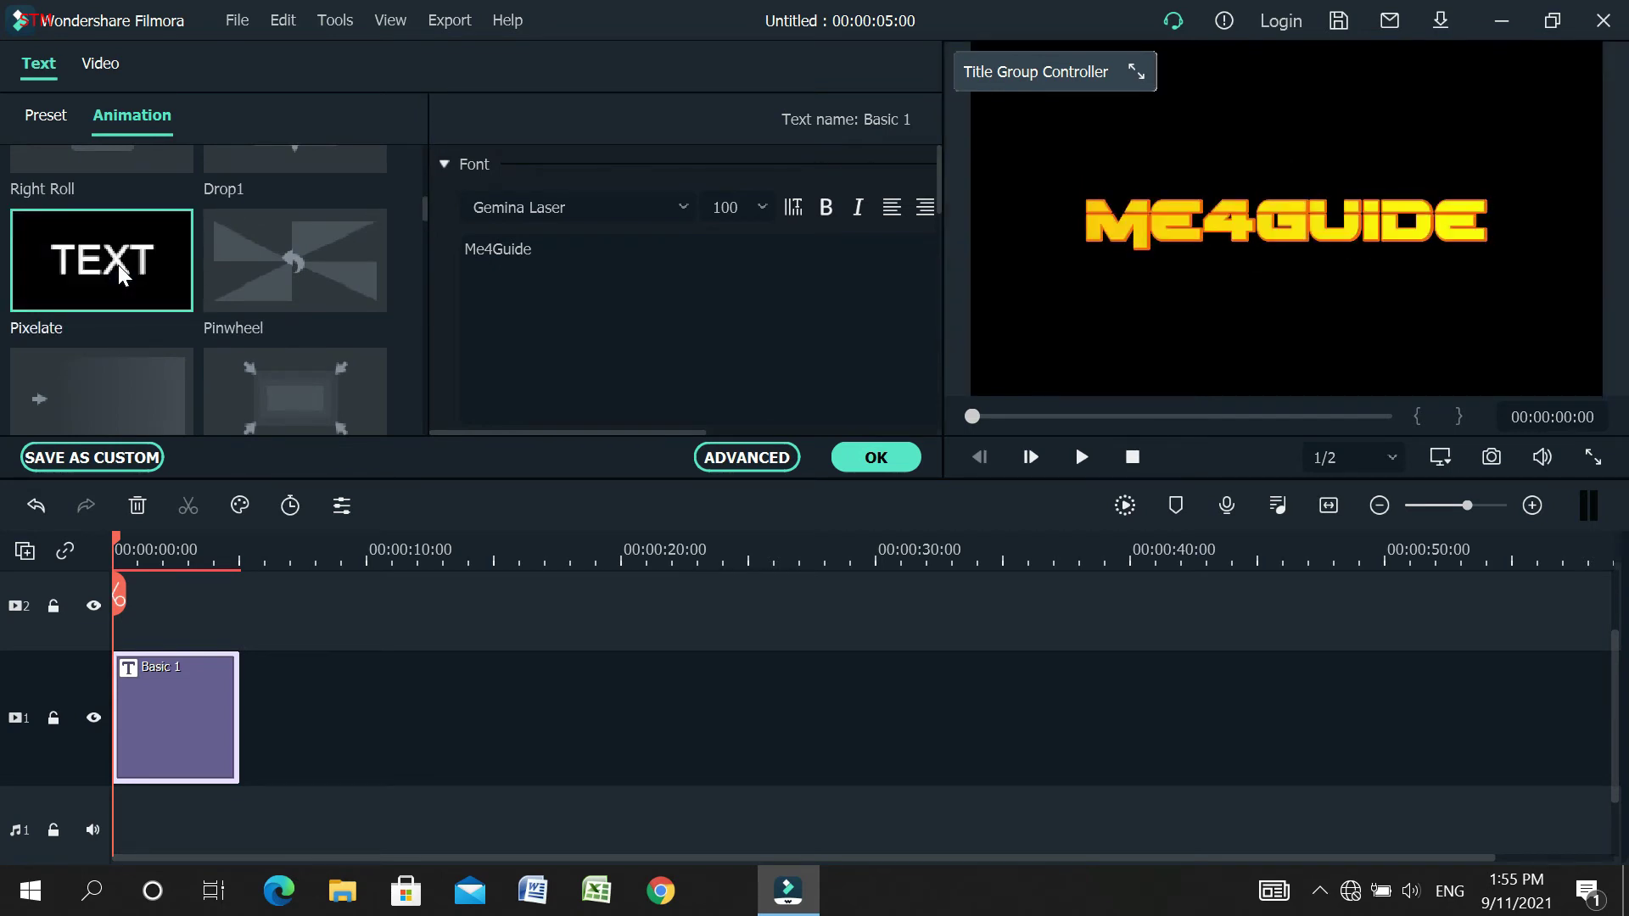
drag(426, 207, 427, 222)
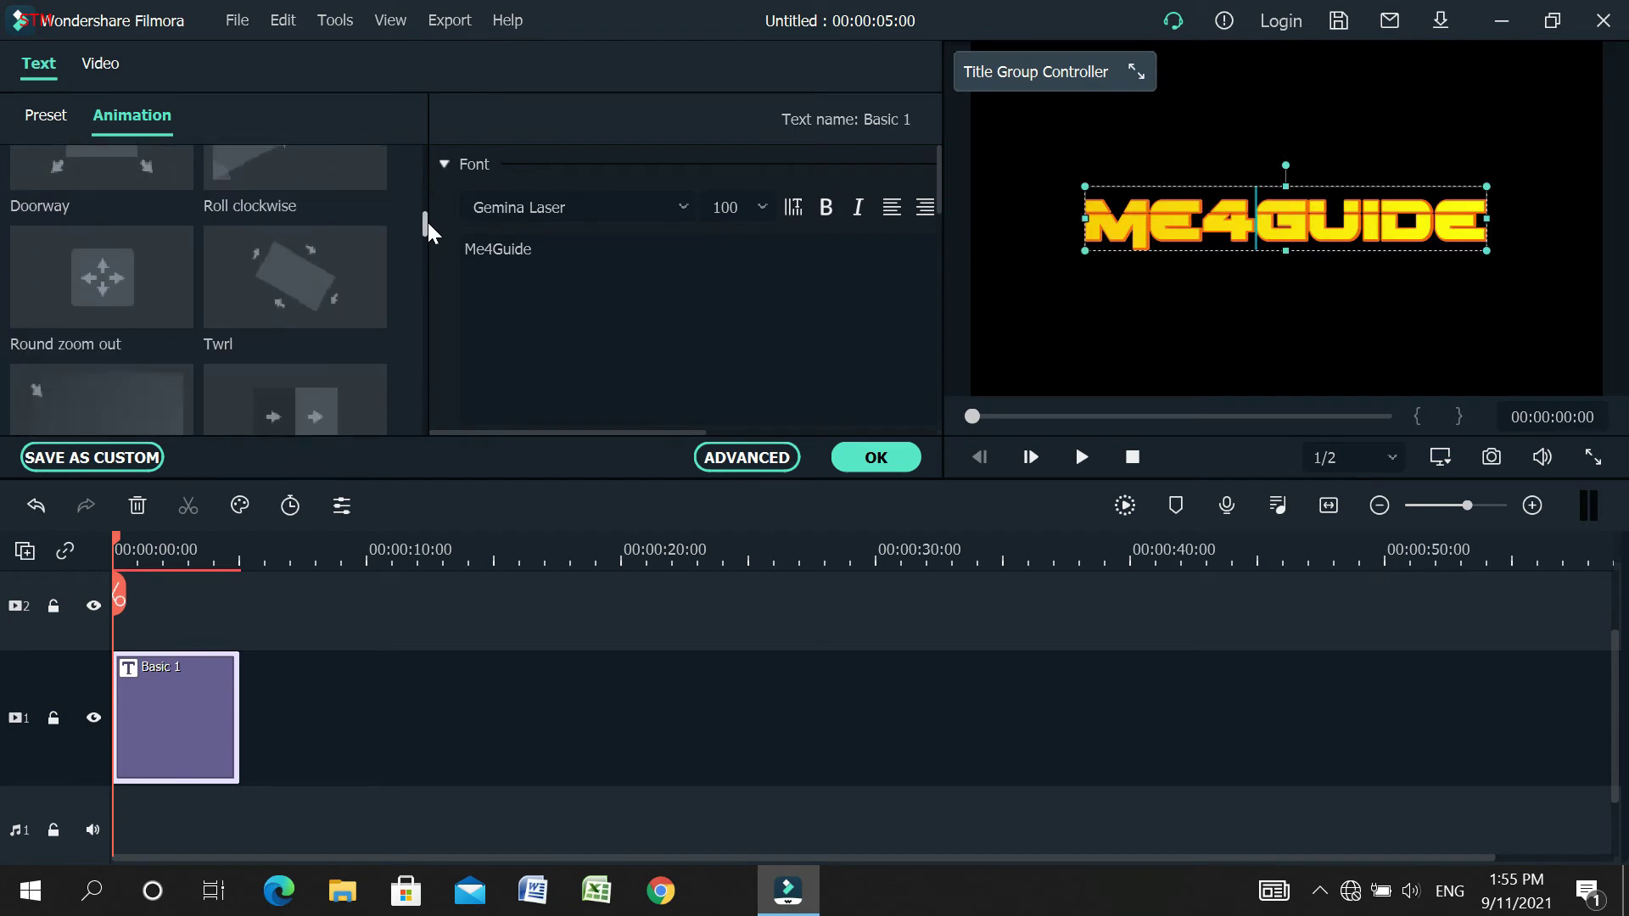
click(358, 276)
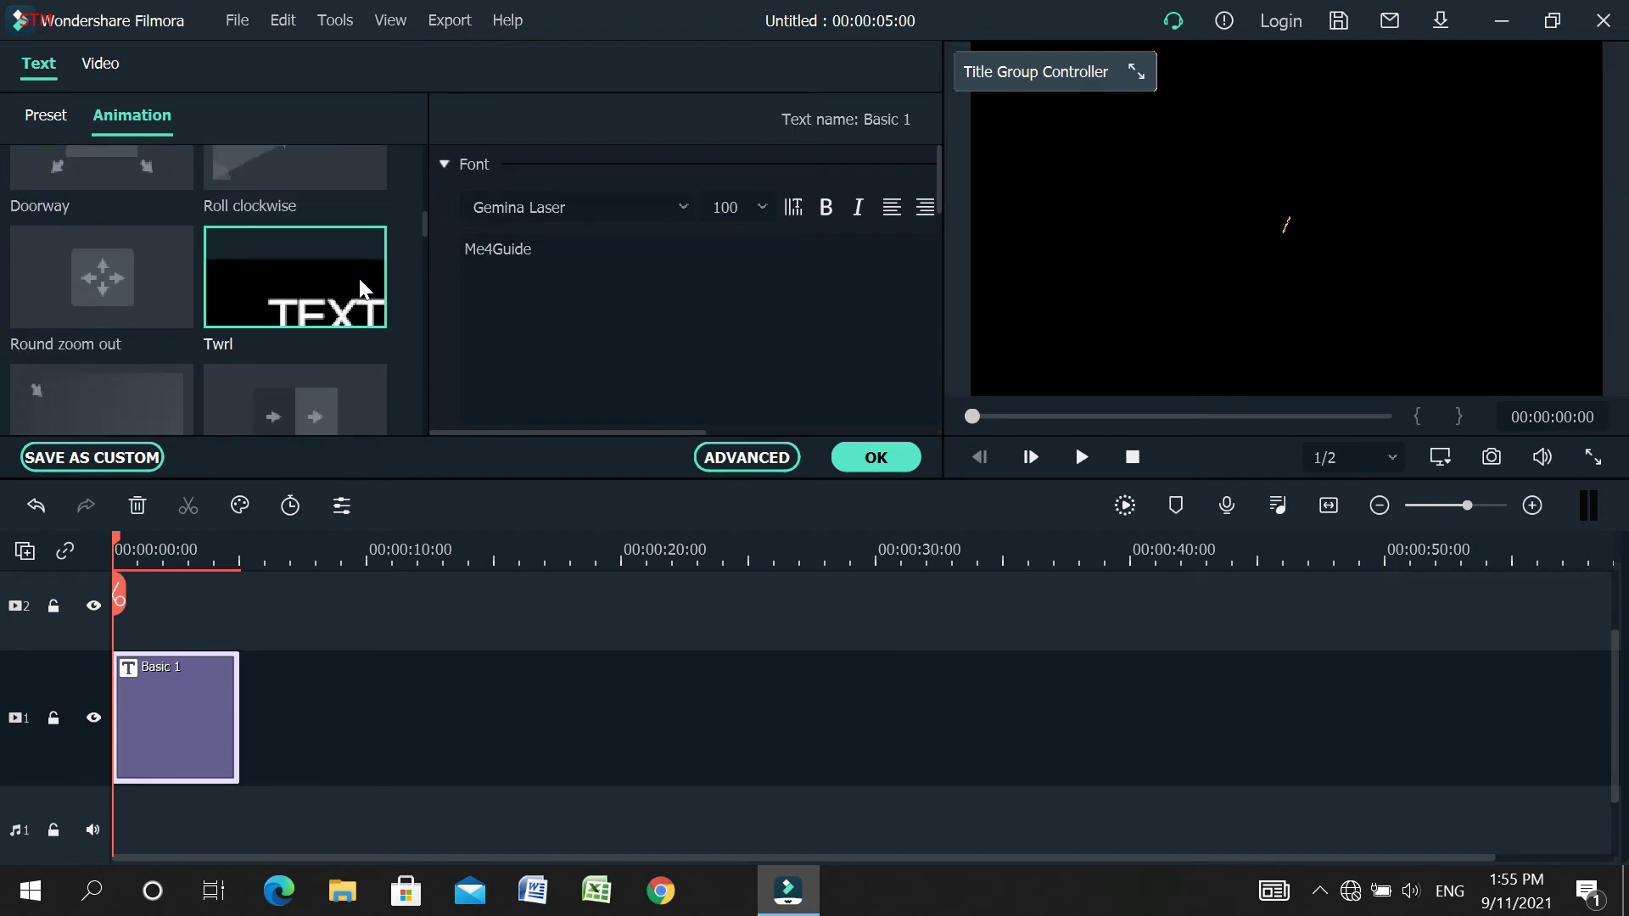
click(145, 277)
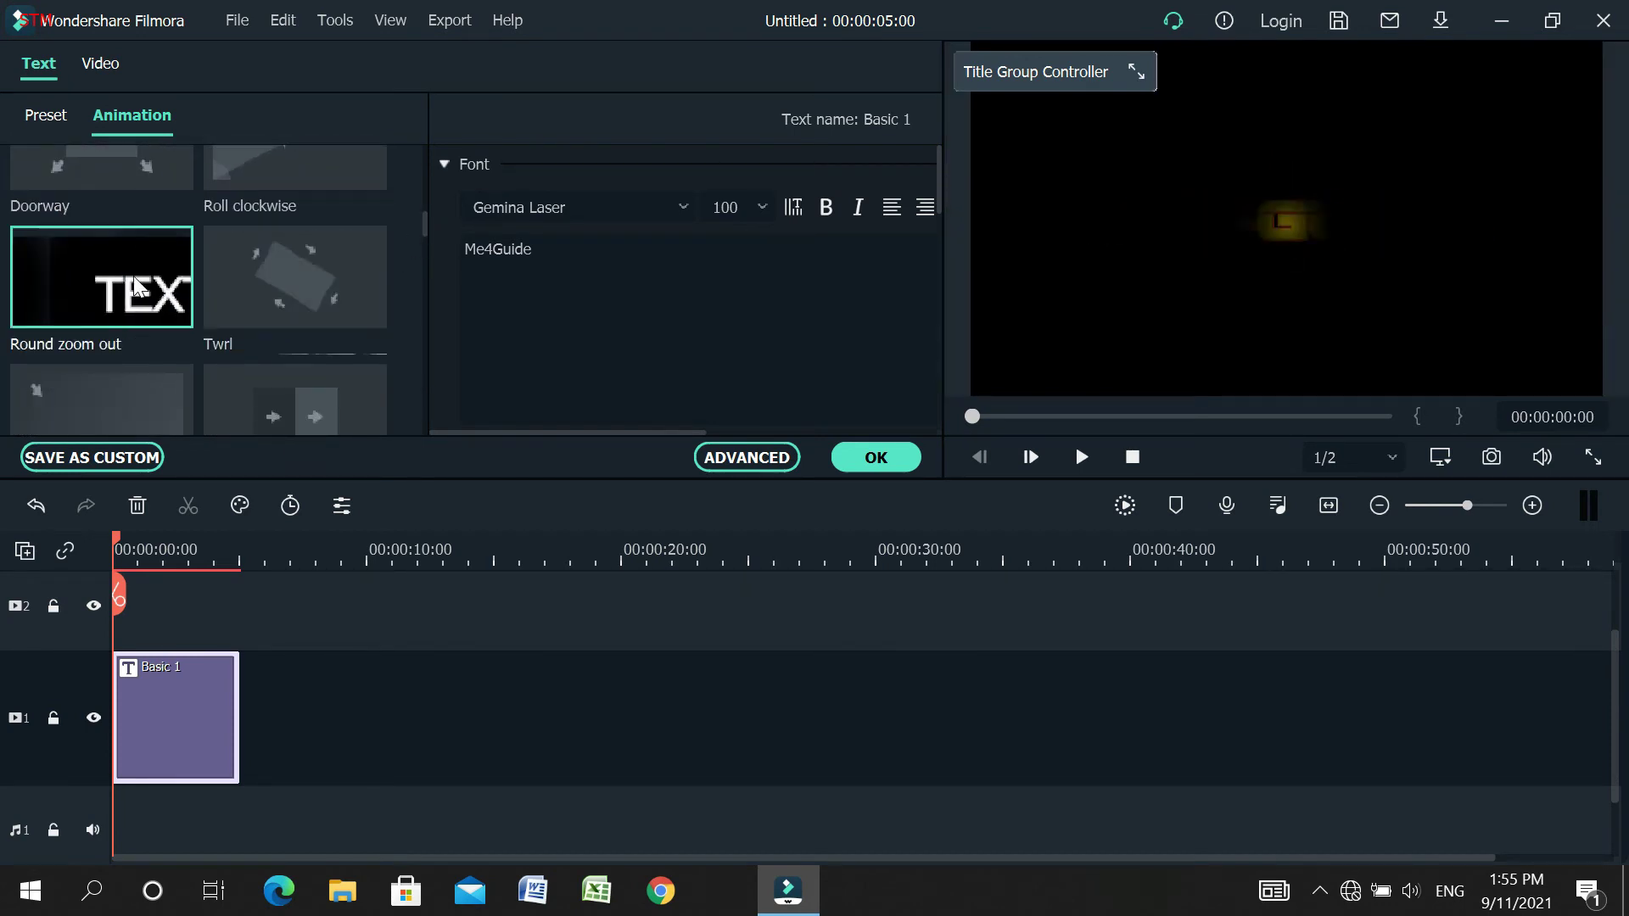
drag(424, 217, 424, 225)
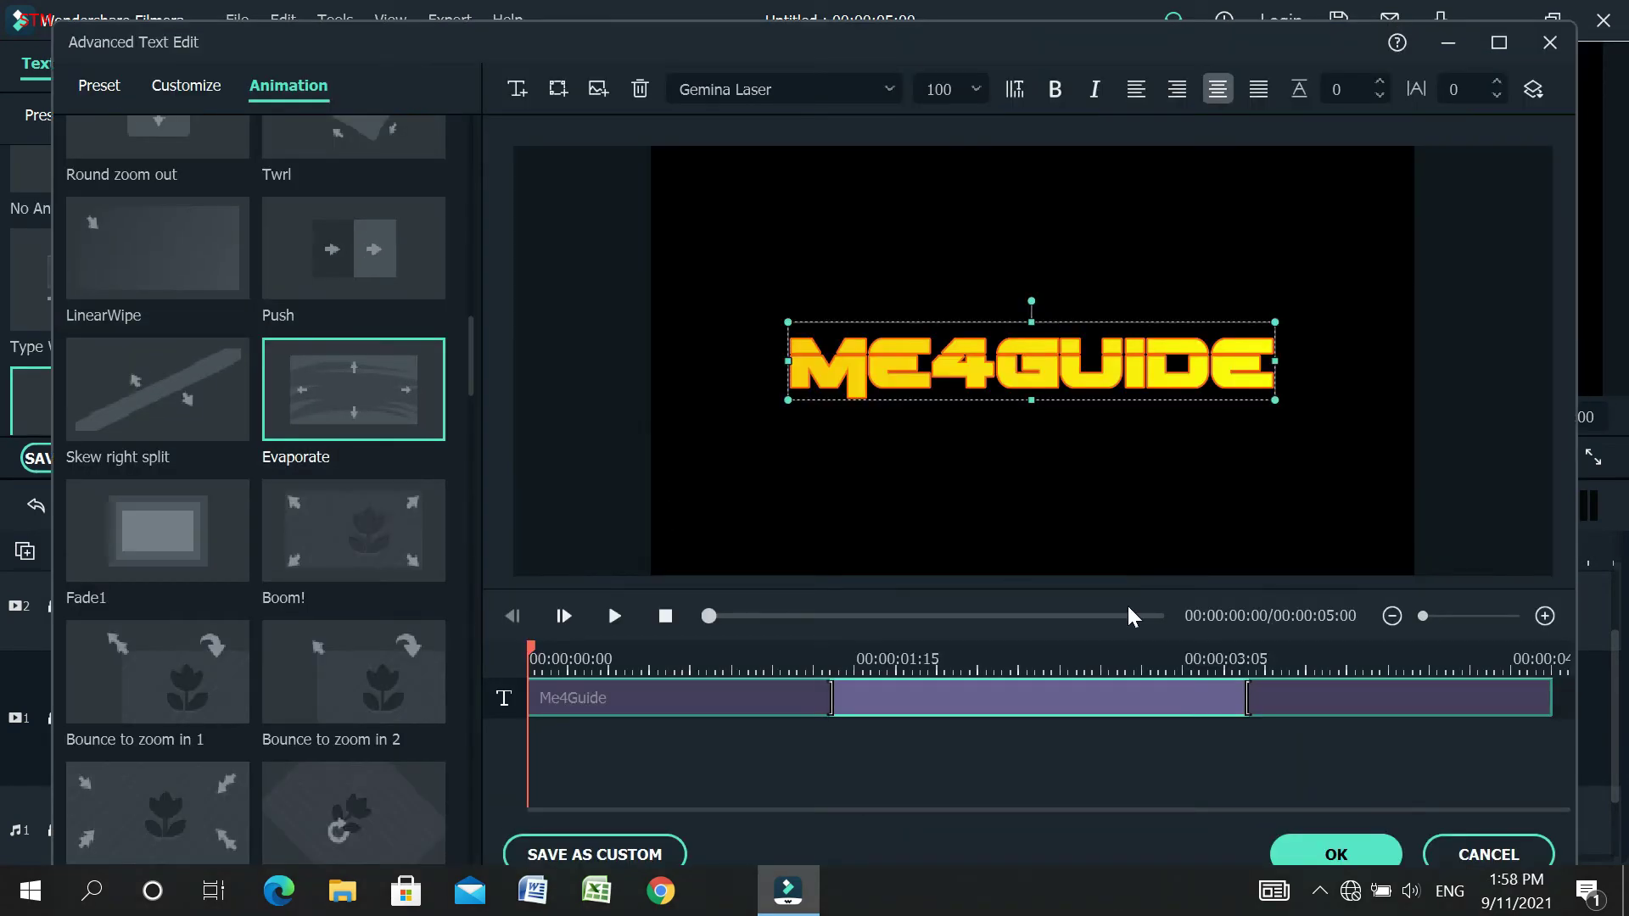
- Extend the title's opening Evaporate animation to just over 3 seconds, start its closing animation at 00:00:04:23, and confirm the title edits
click(613, 615)
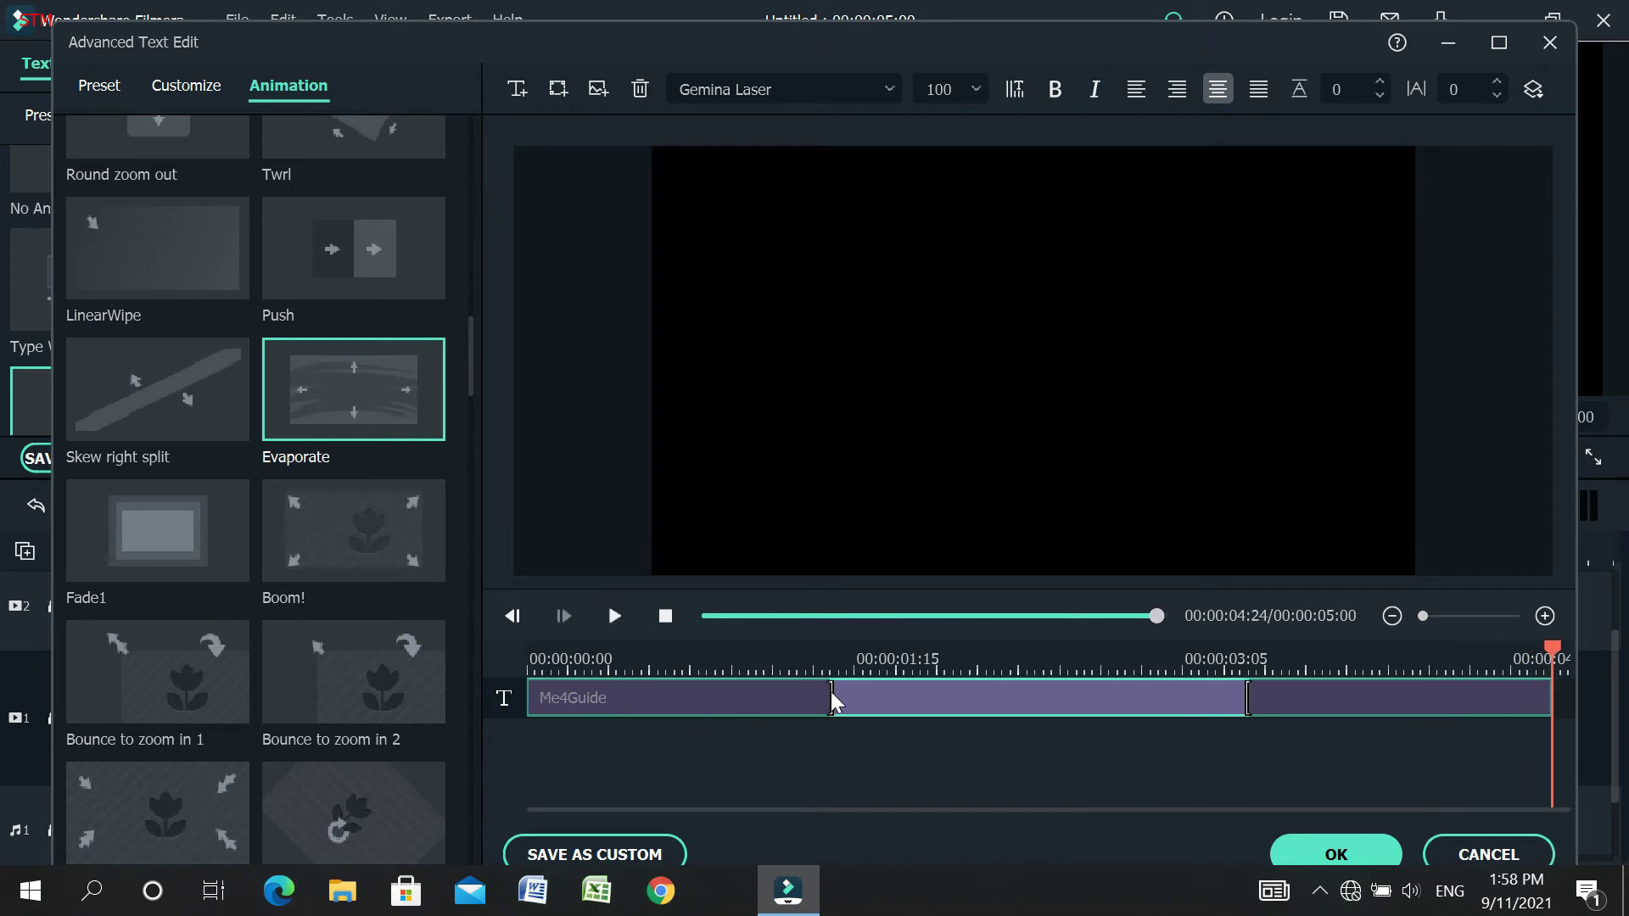
drag(885, 689, 1532, 683)
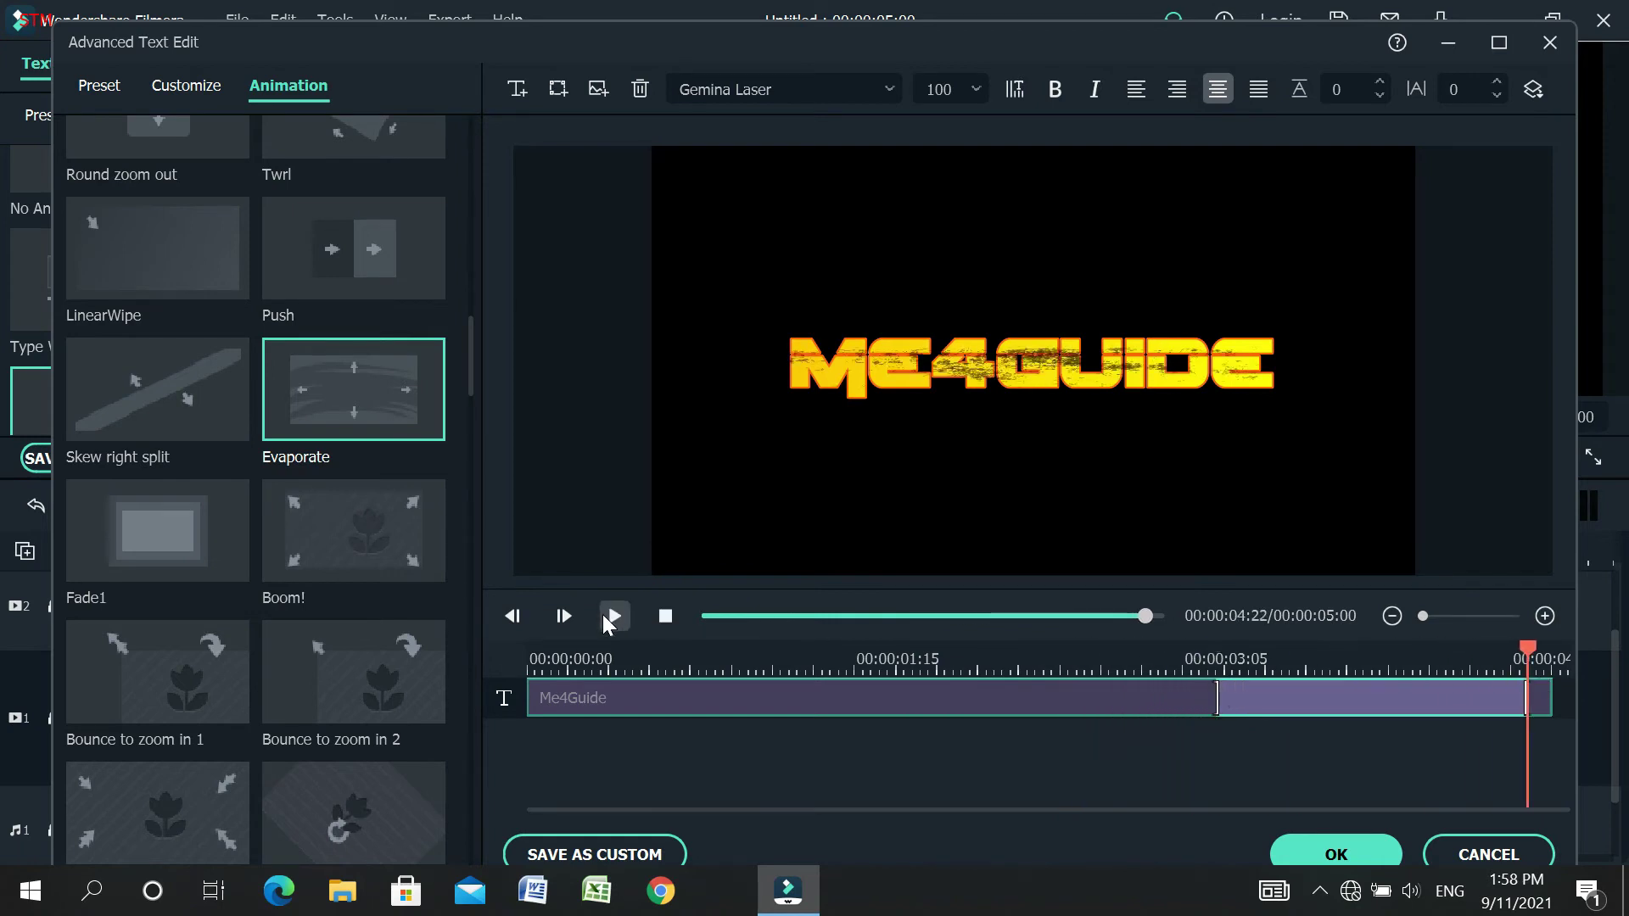
click(609, 620)
click(603, 614)
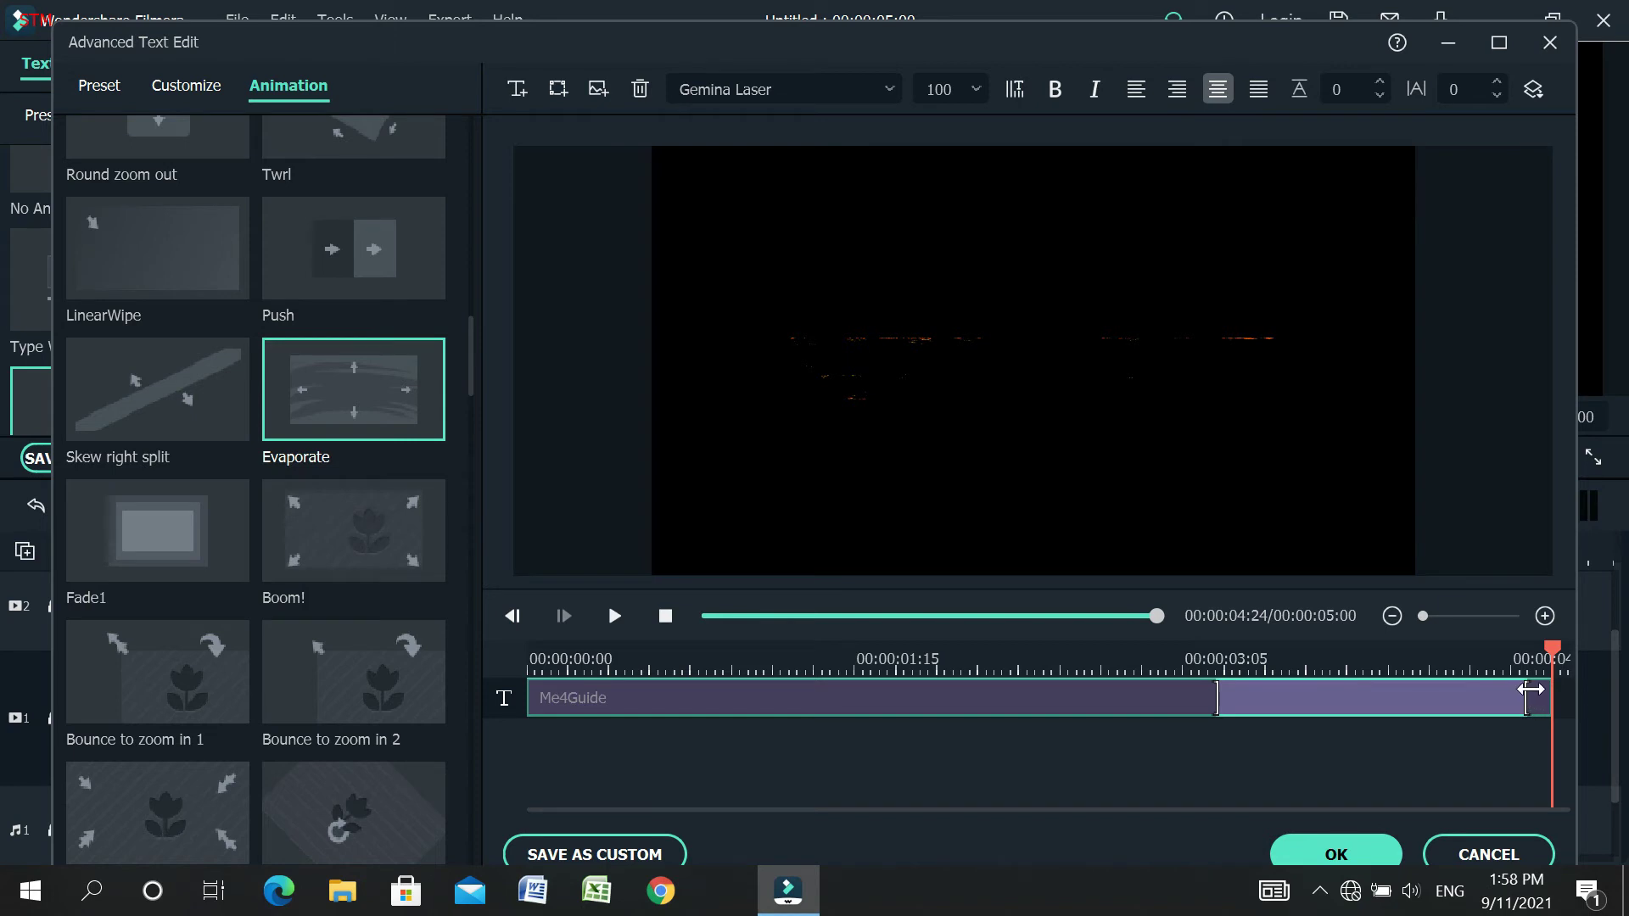
key(Left)
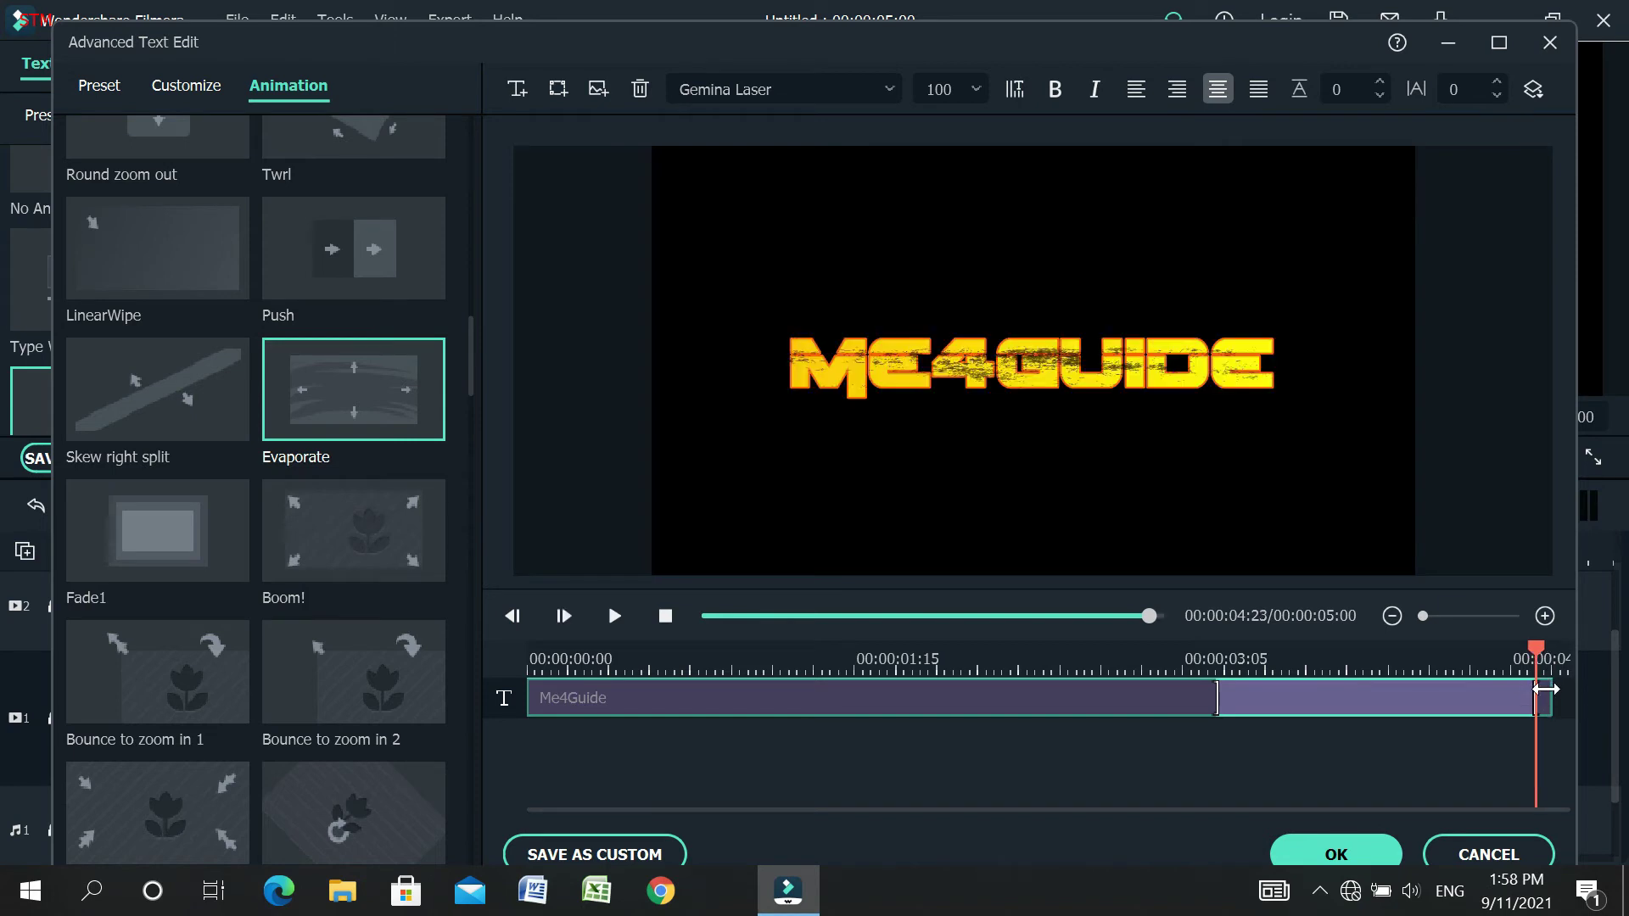
click(1376, 862)
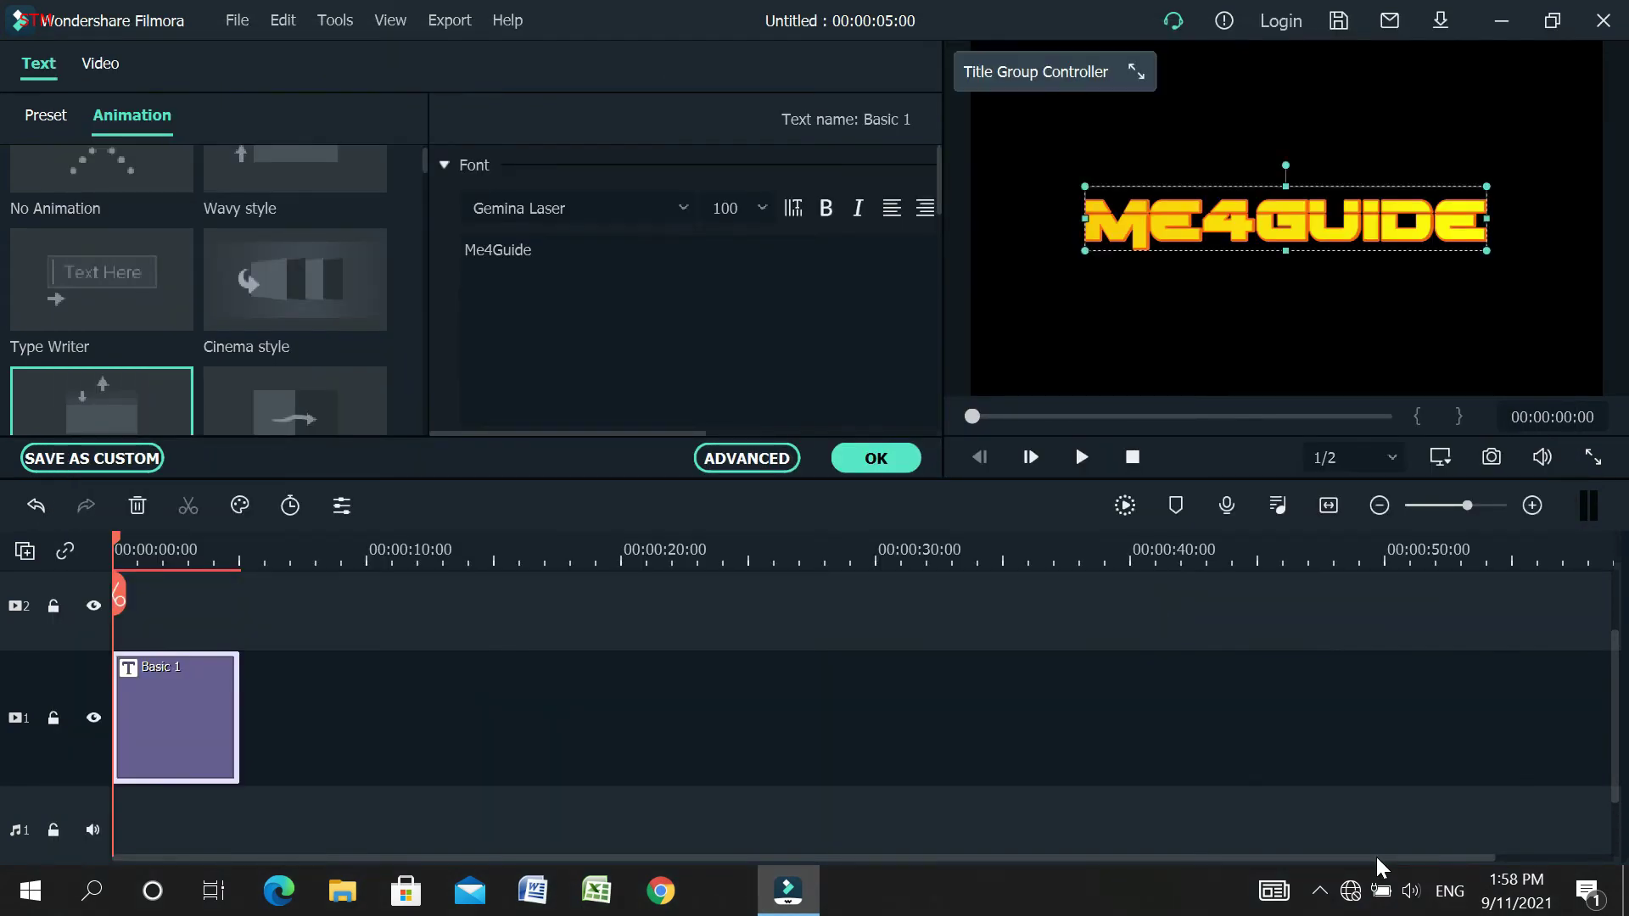
click(1010, 270)
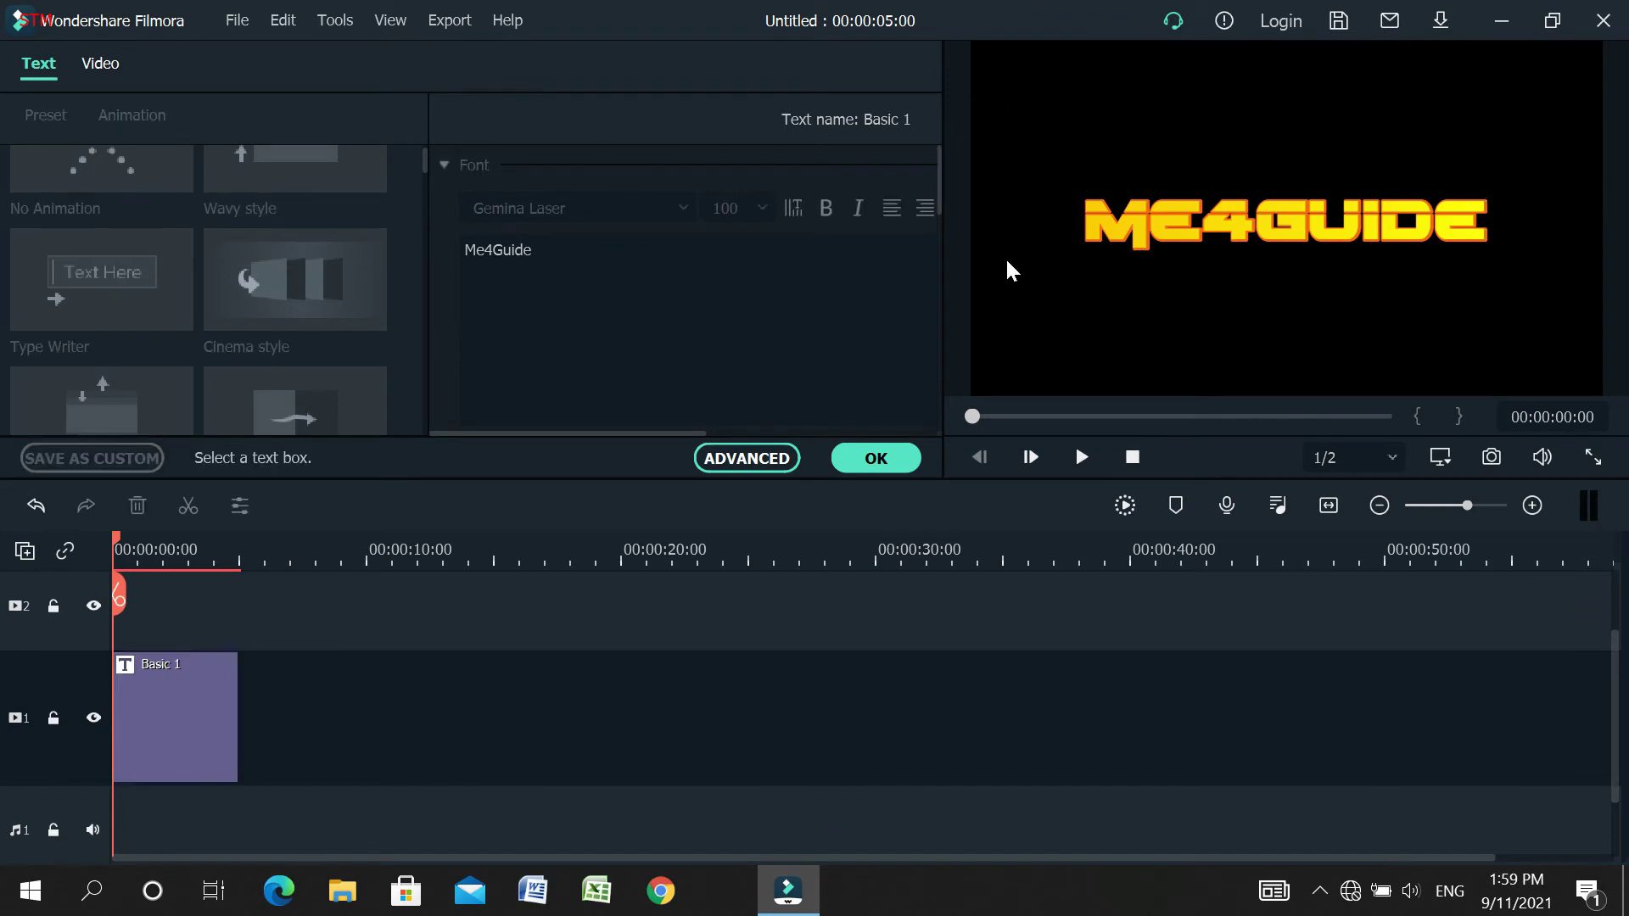
click(867, 467)
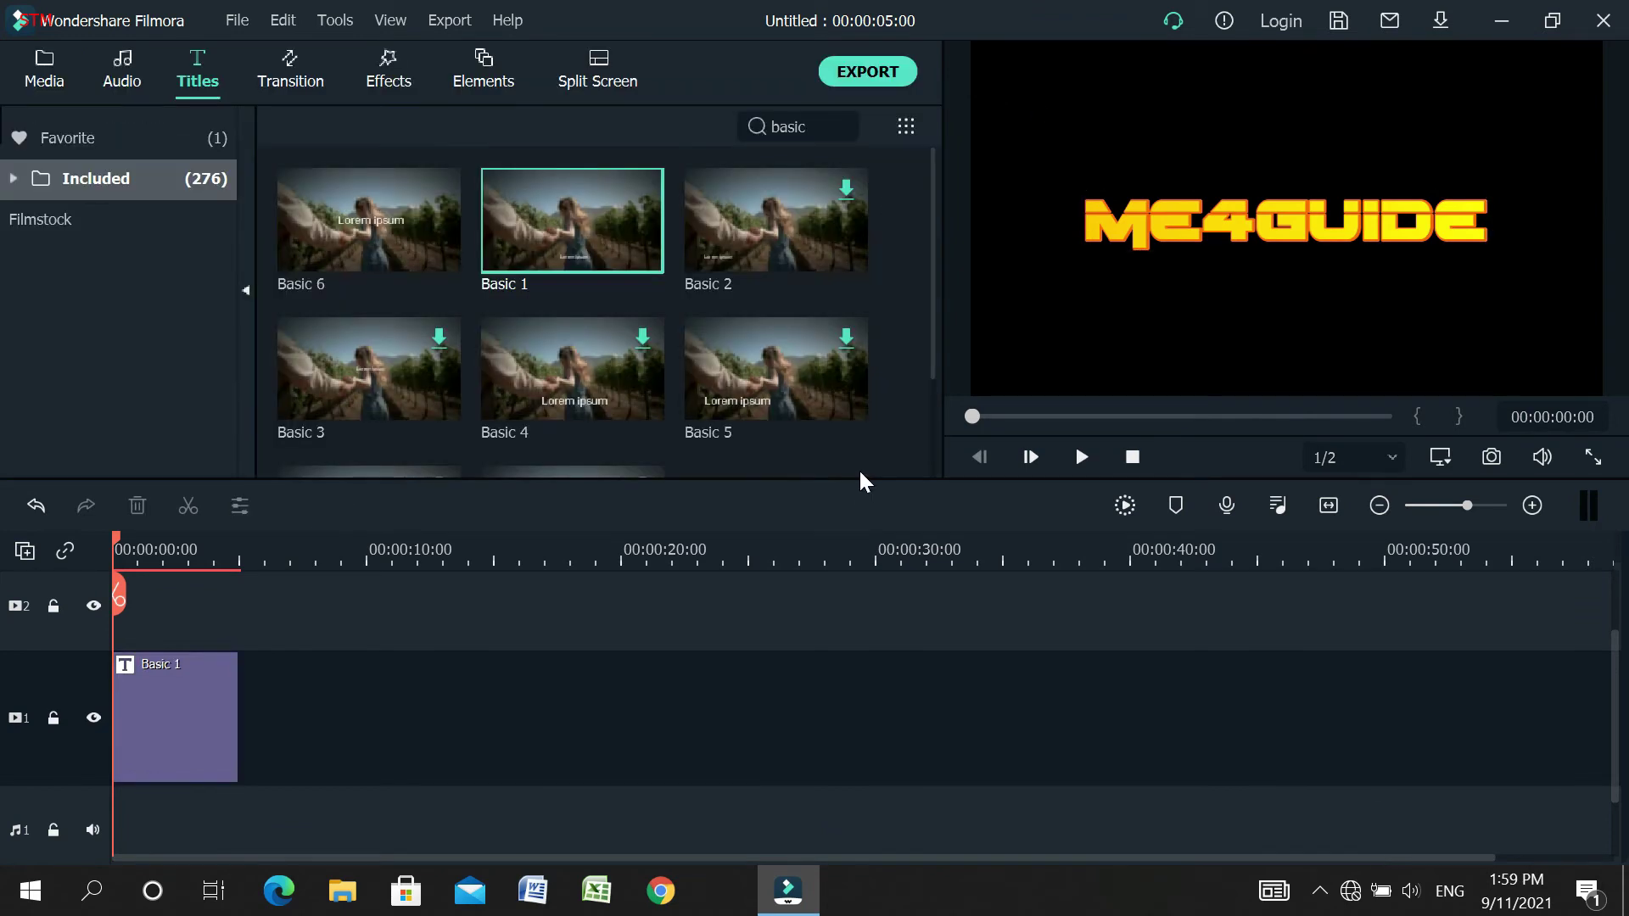
- Import the Background Aesthetic Intro video from the Downloads folder into the project media
click(47, 62)
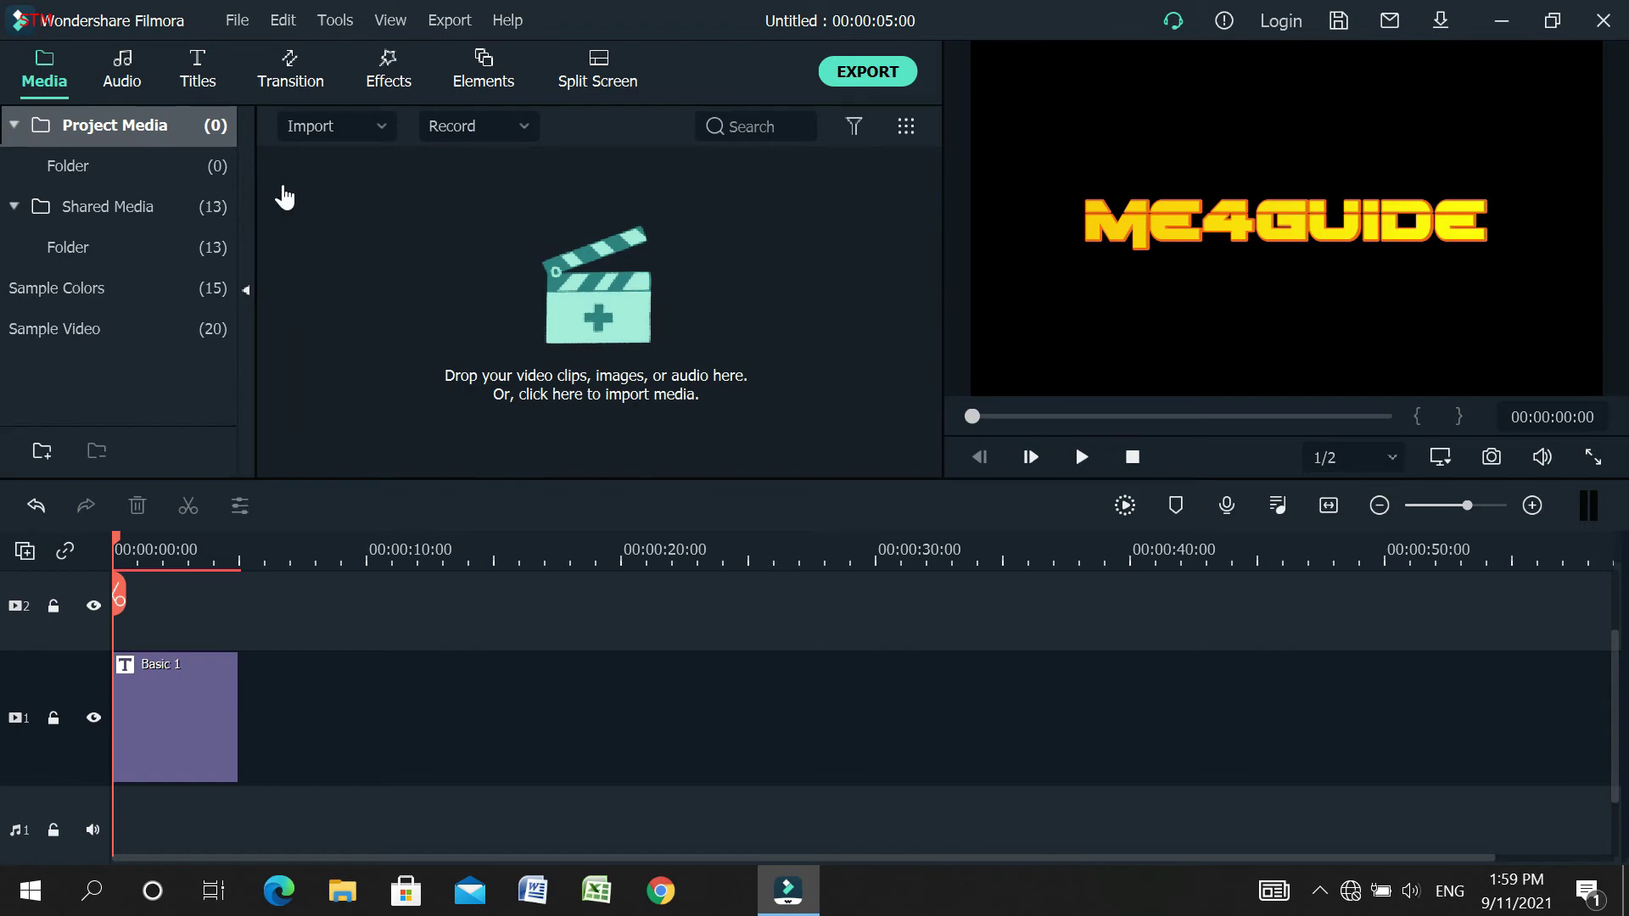
click(600, 299)
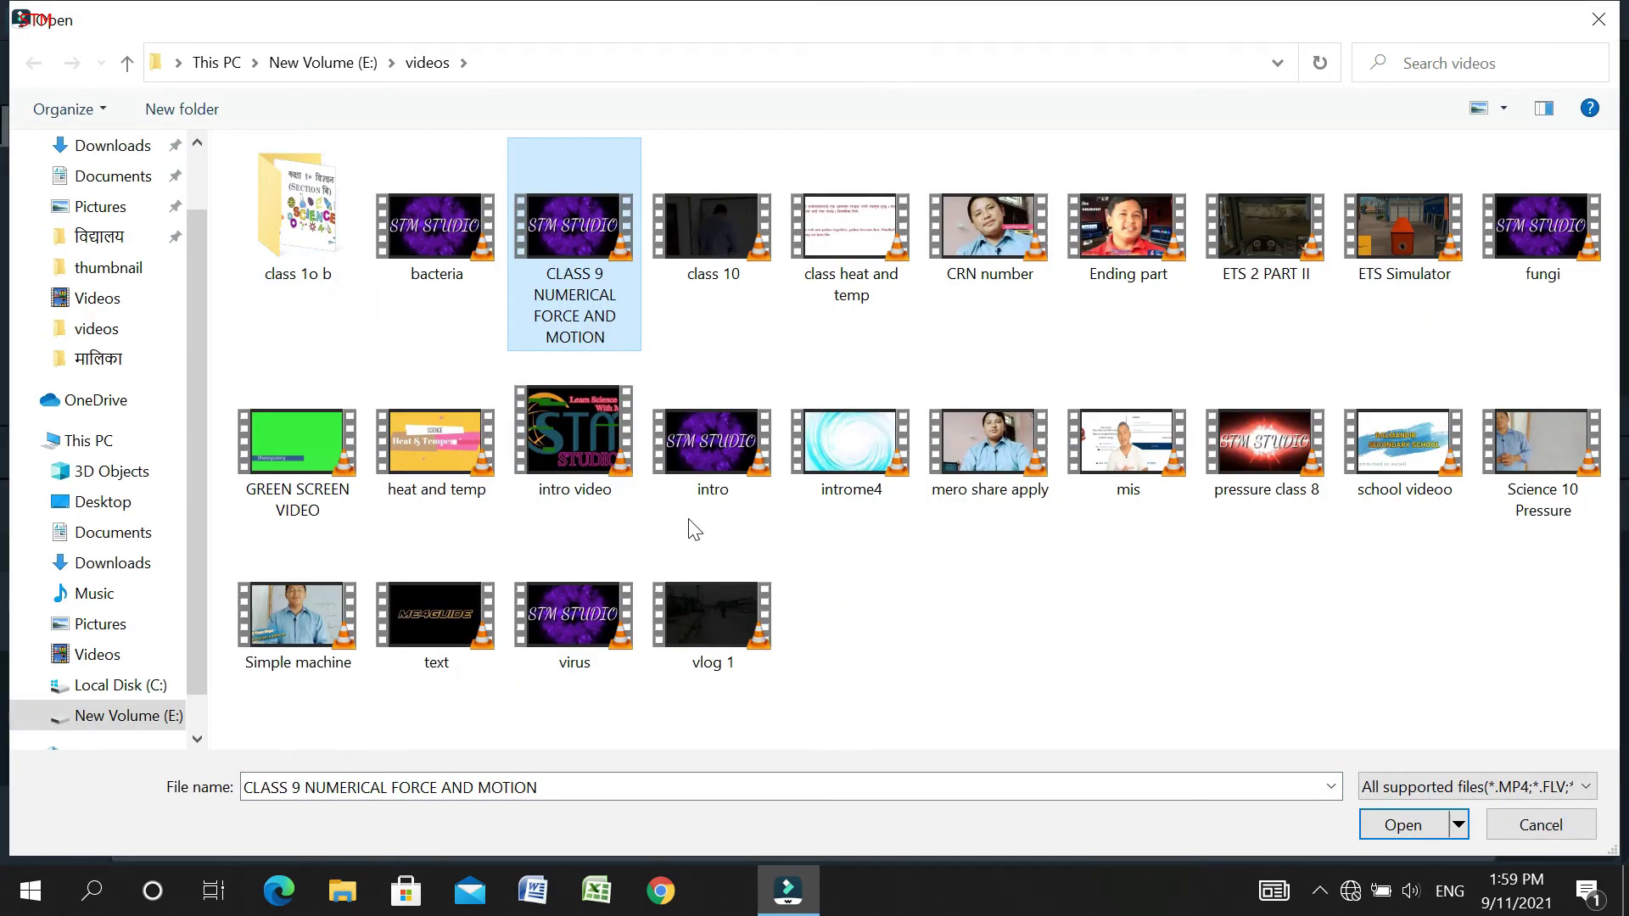
click(116, 565)
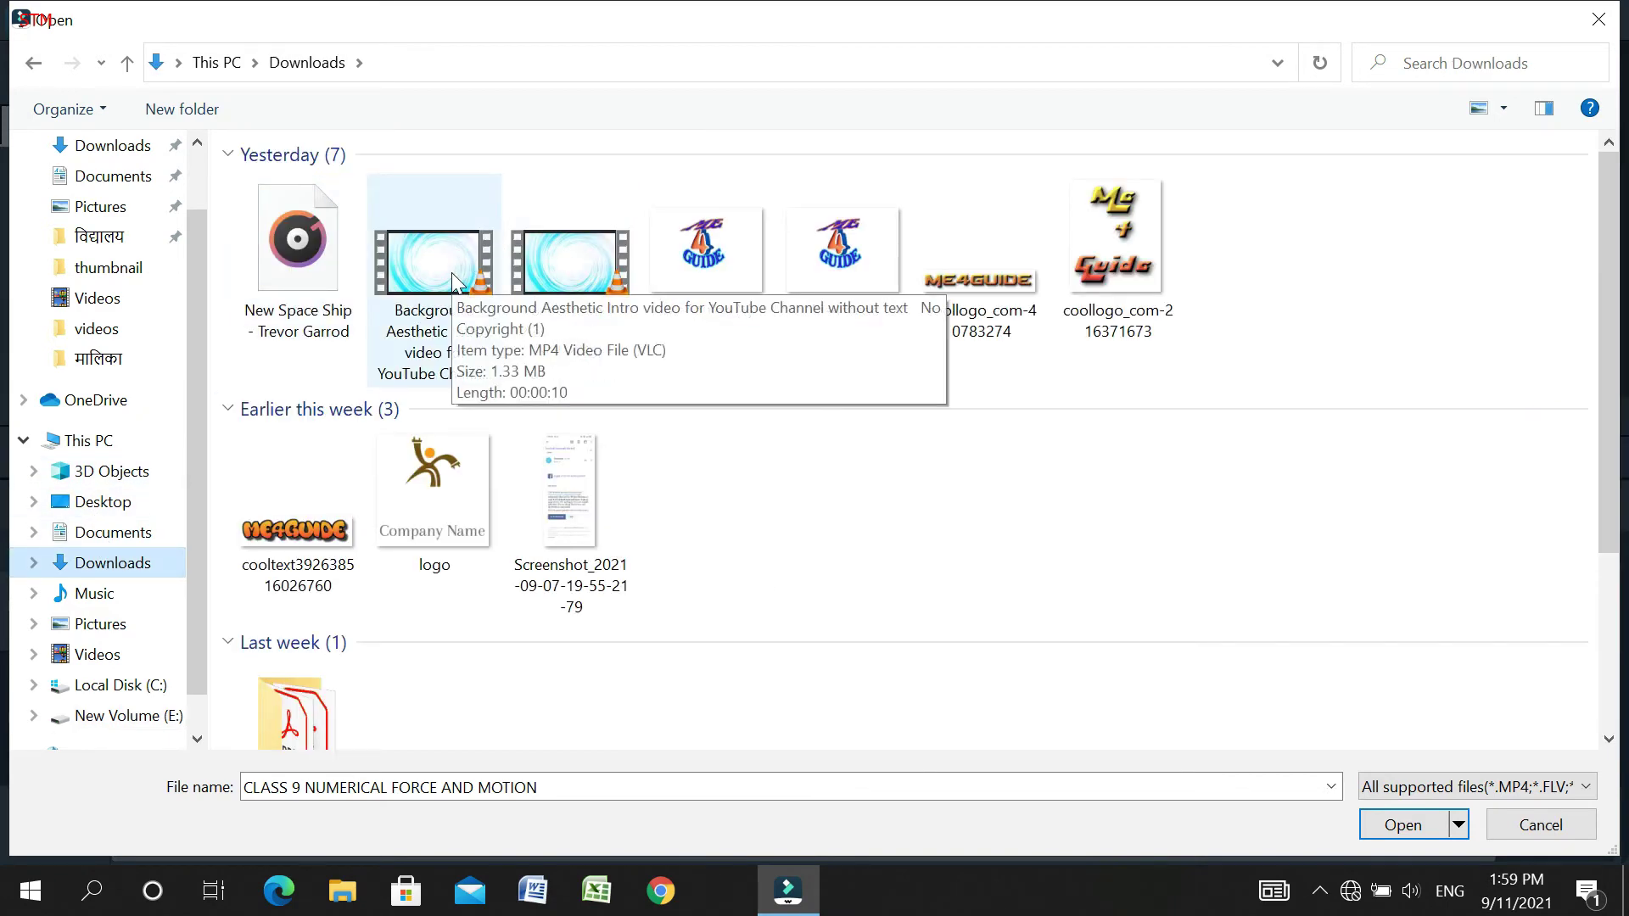
double_click(459, 273)
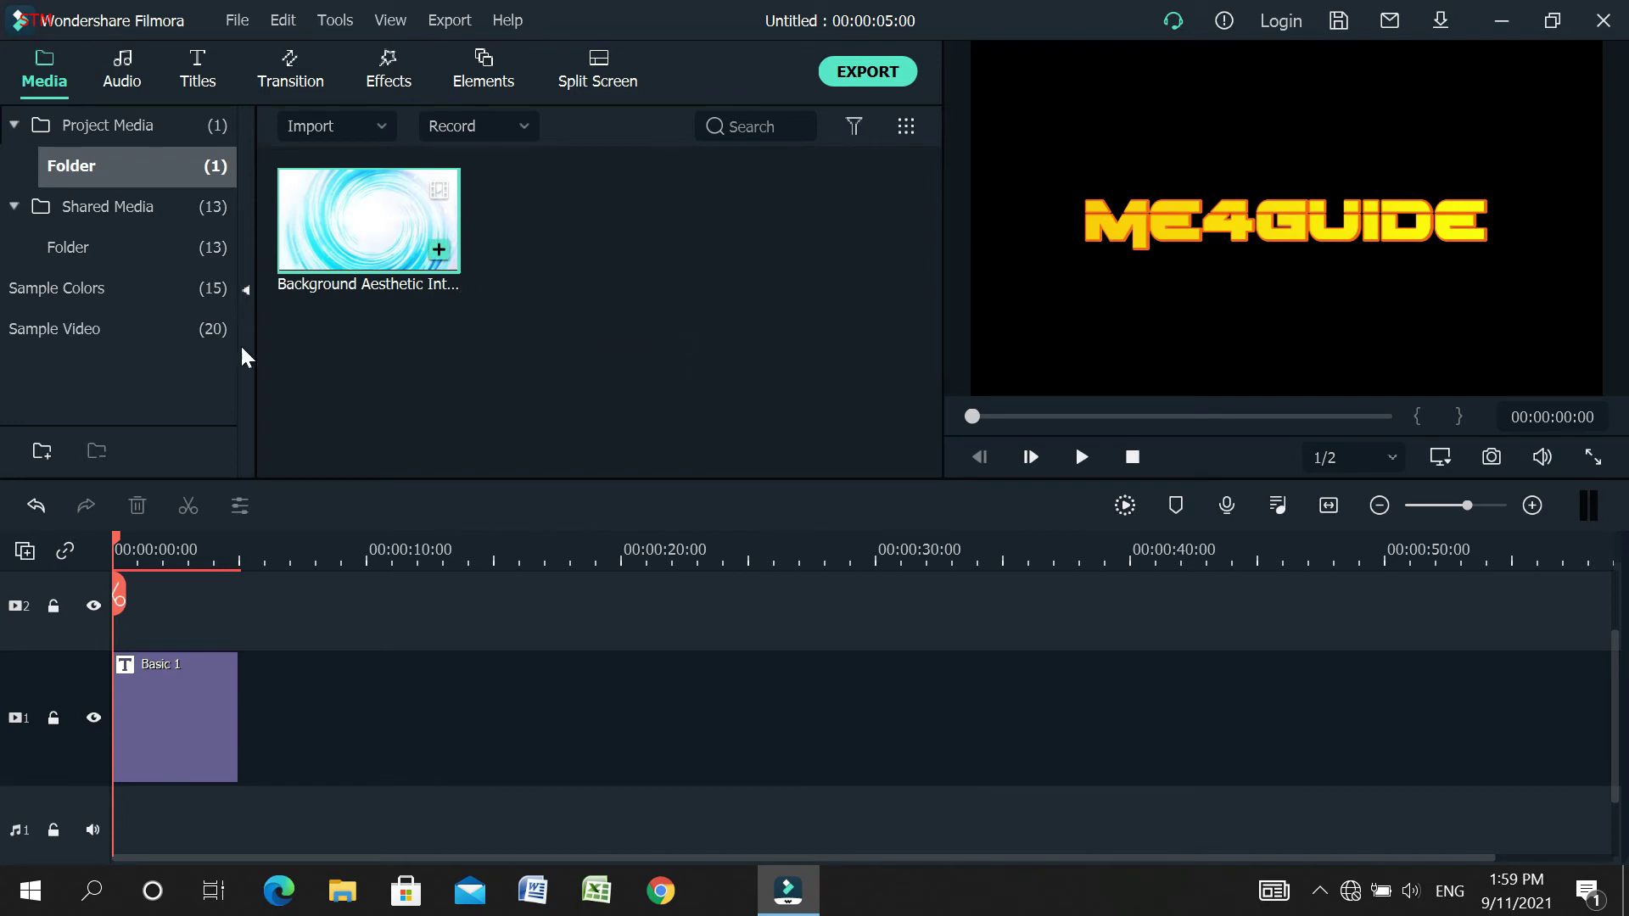
- Place the background video at the start of video track 1, with the title on track 2 from about 4 seconds, and preview them
drag(365, 191, 126, 711)
key(space)
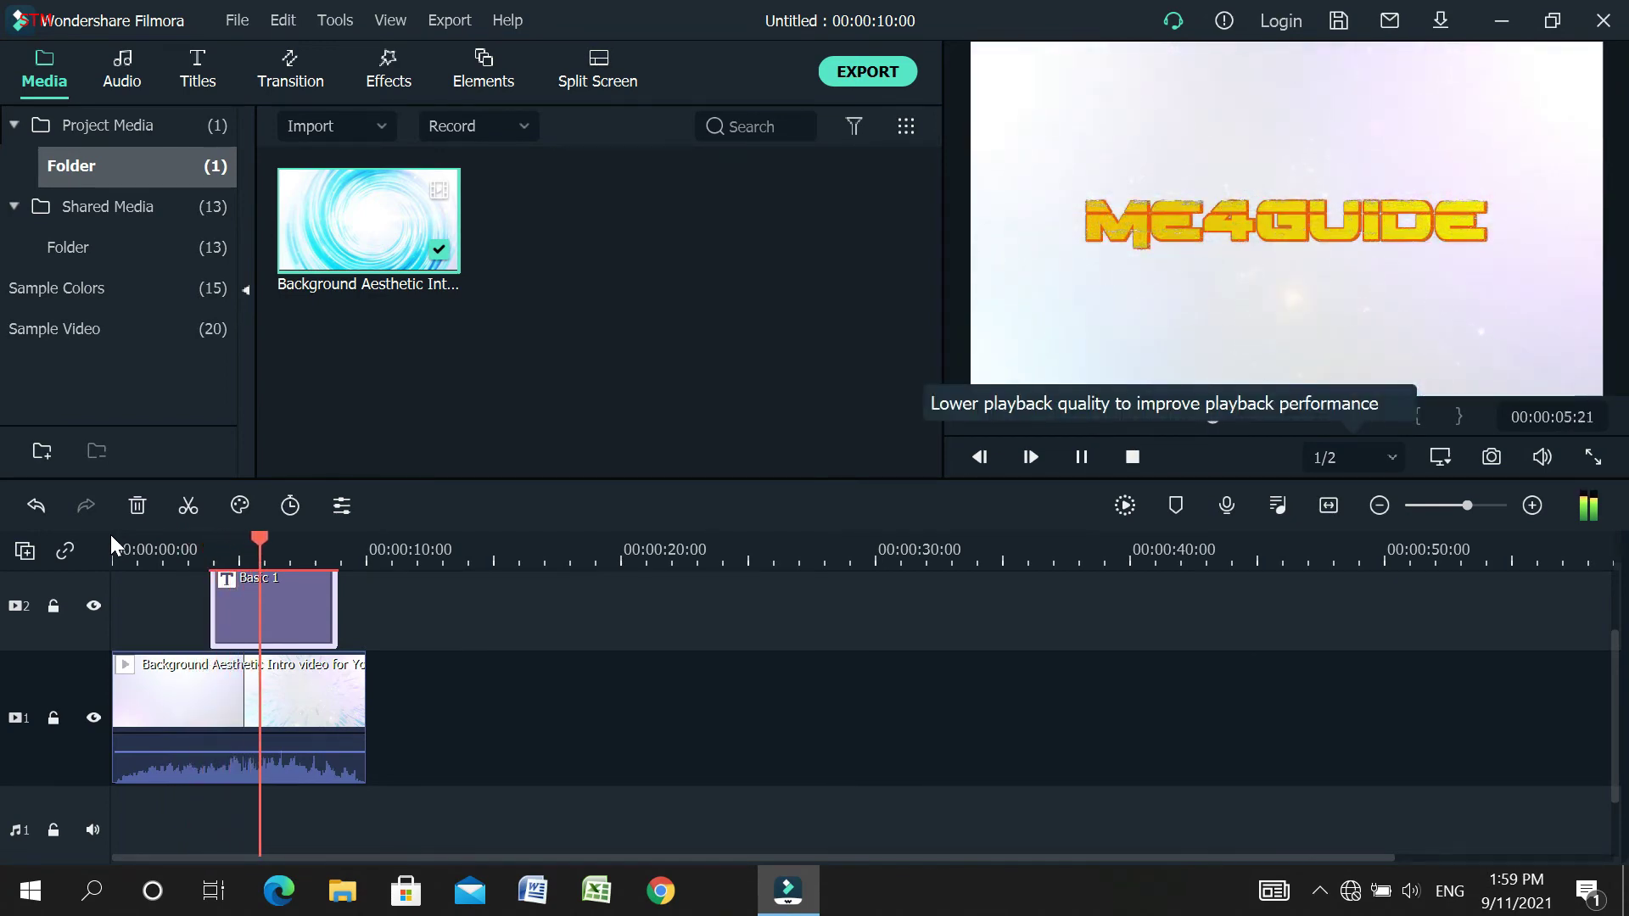
key(space)
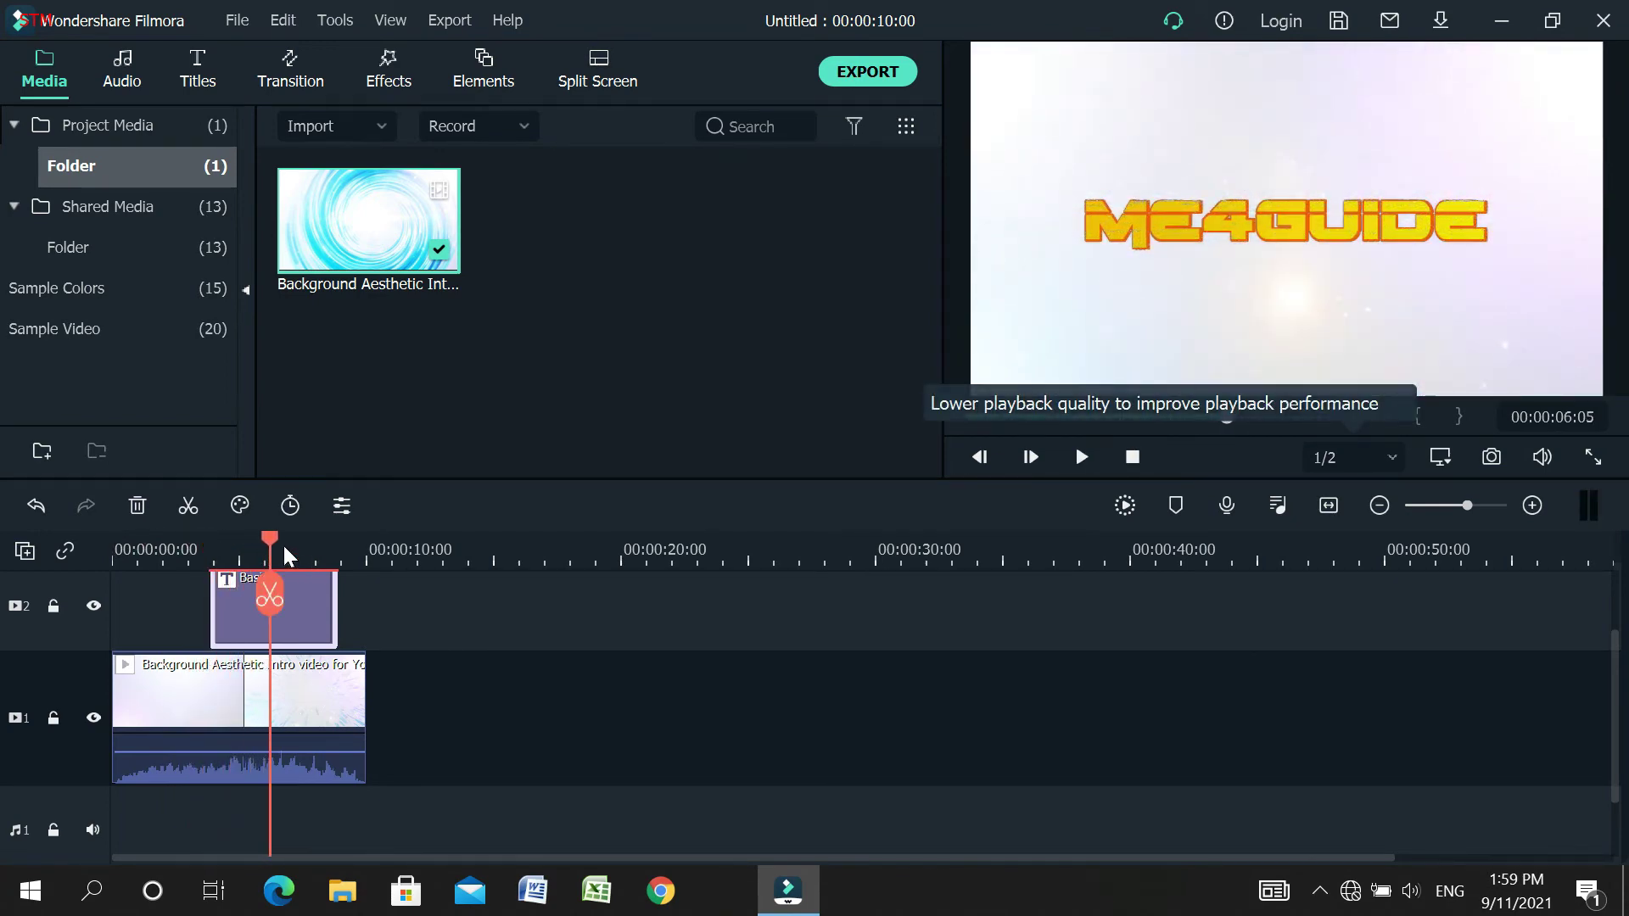
- Move the title clip on track 2 to start at about 5 seconds, ending with the background video, and play the intro from the beginning
drag(292, 607, 322, 607)
click(206, 547)
click(117, 552)
key(space)
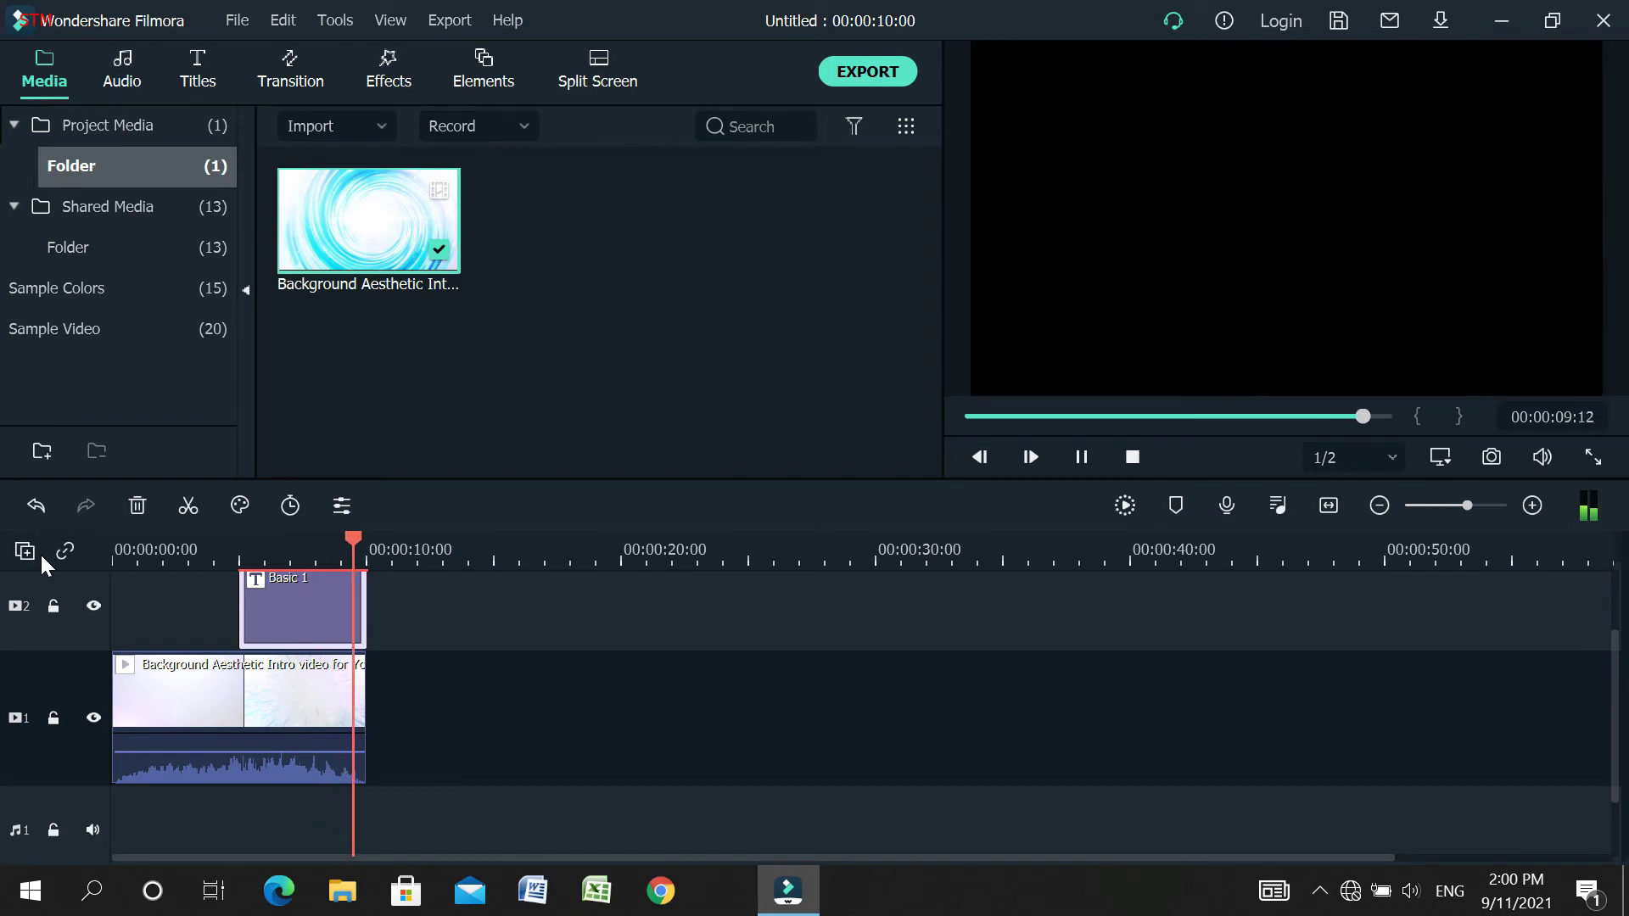
- Replay the intro from the beginning to check the title's timing over the background video
double_click(288, 633)
key(Escape)
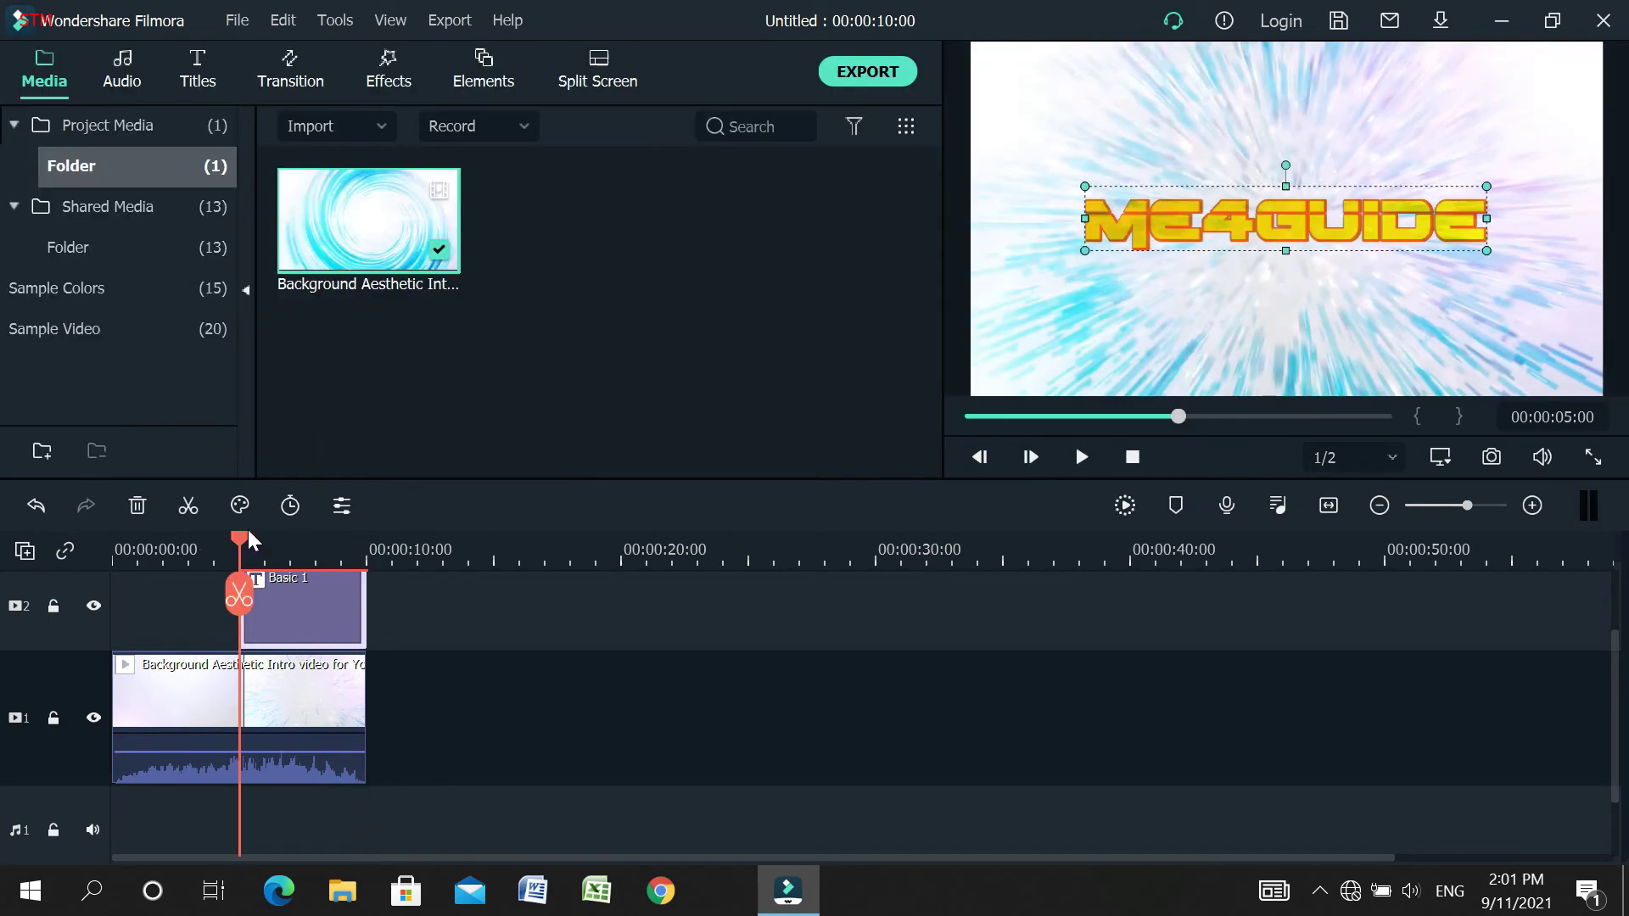
drag(240, 544, 11, 552)
key(space)
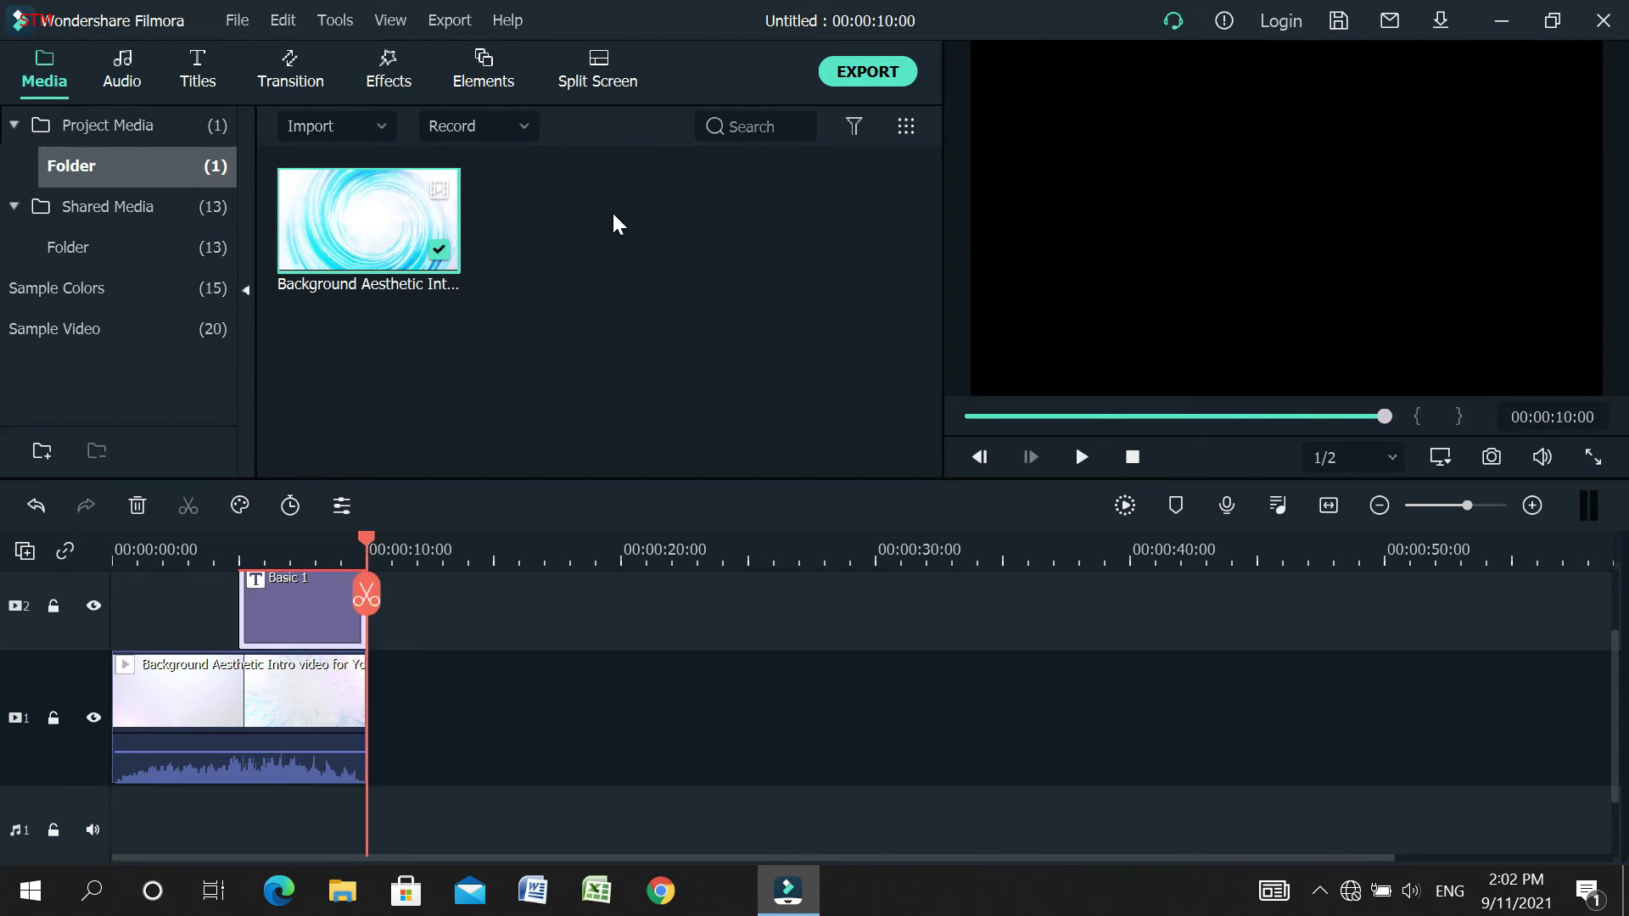
click(387, 28)
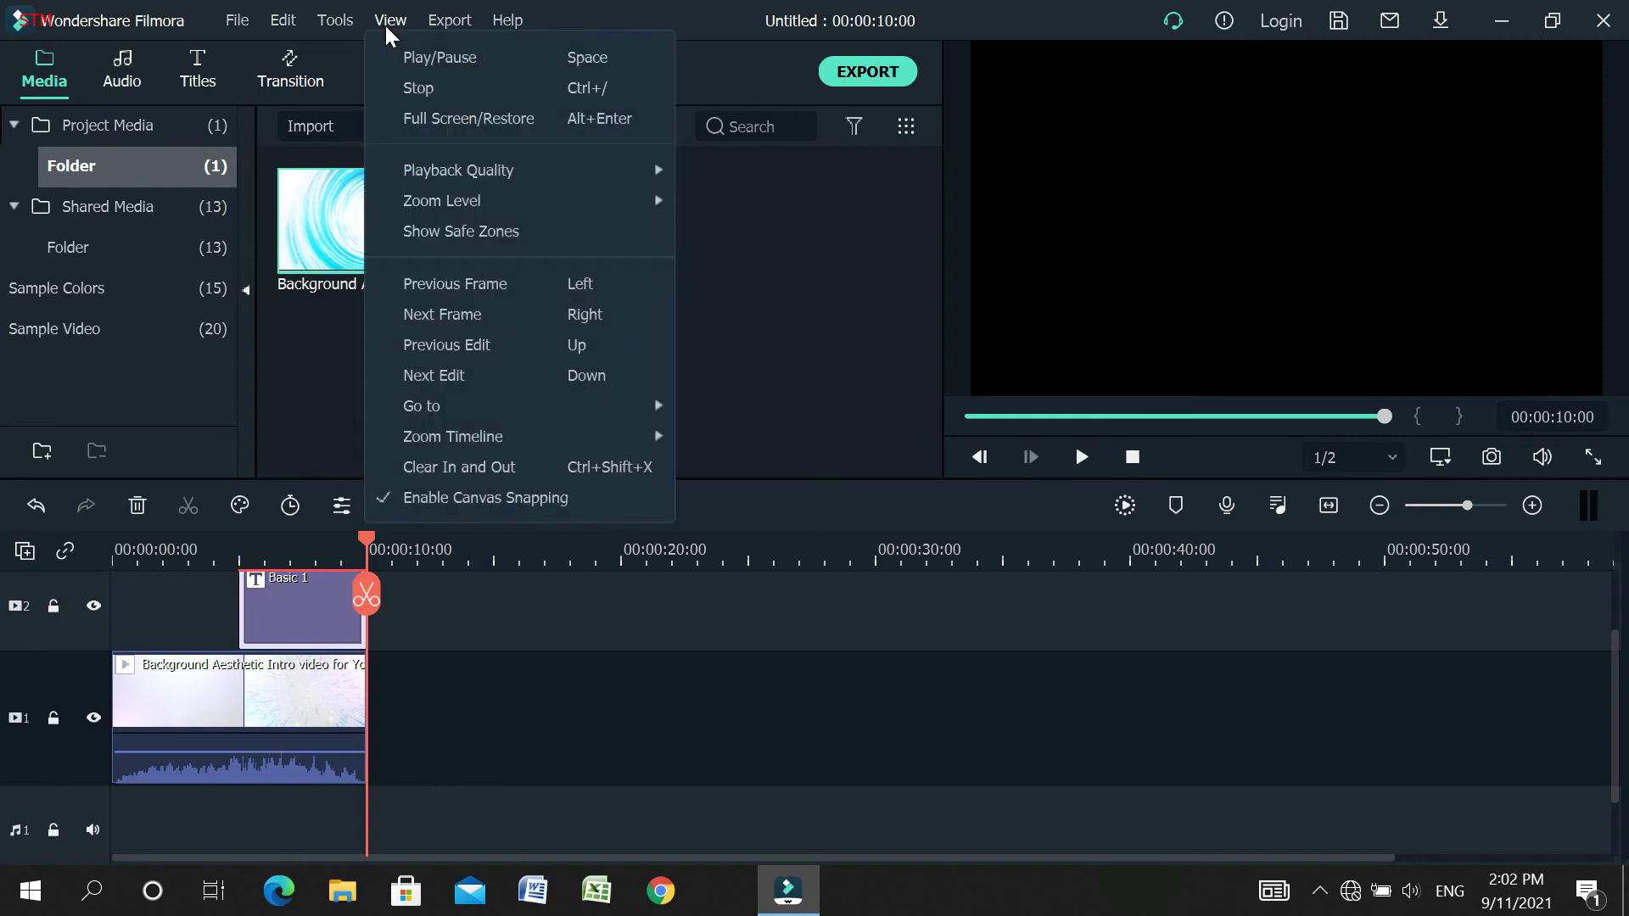
mouse_move(335, 24)
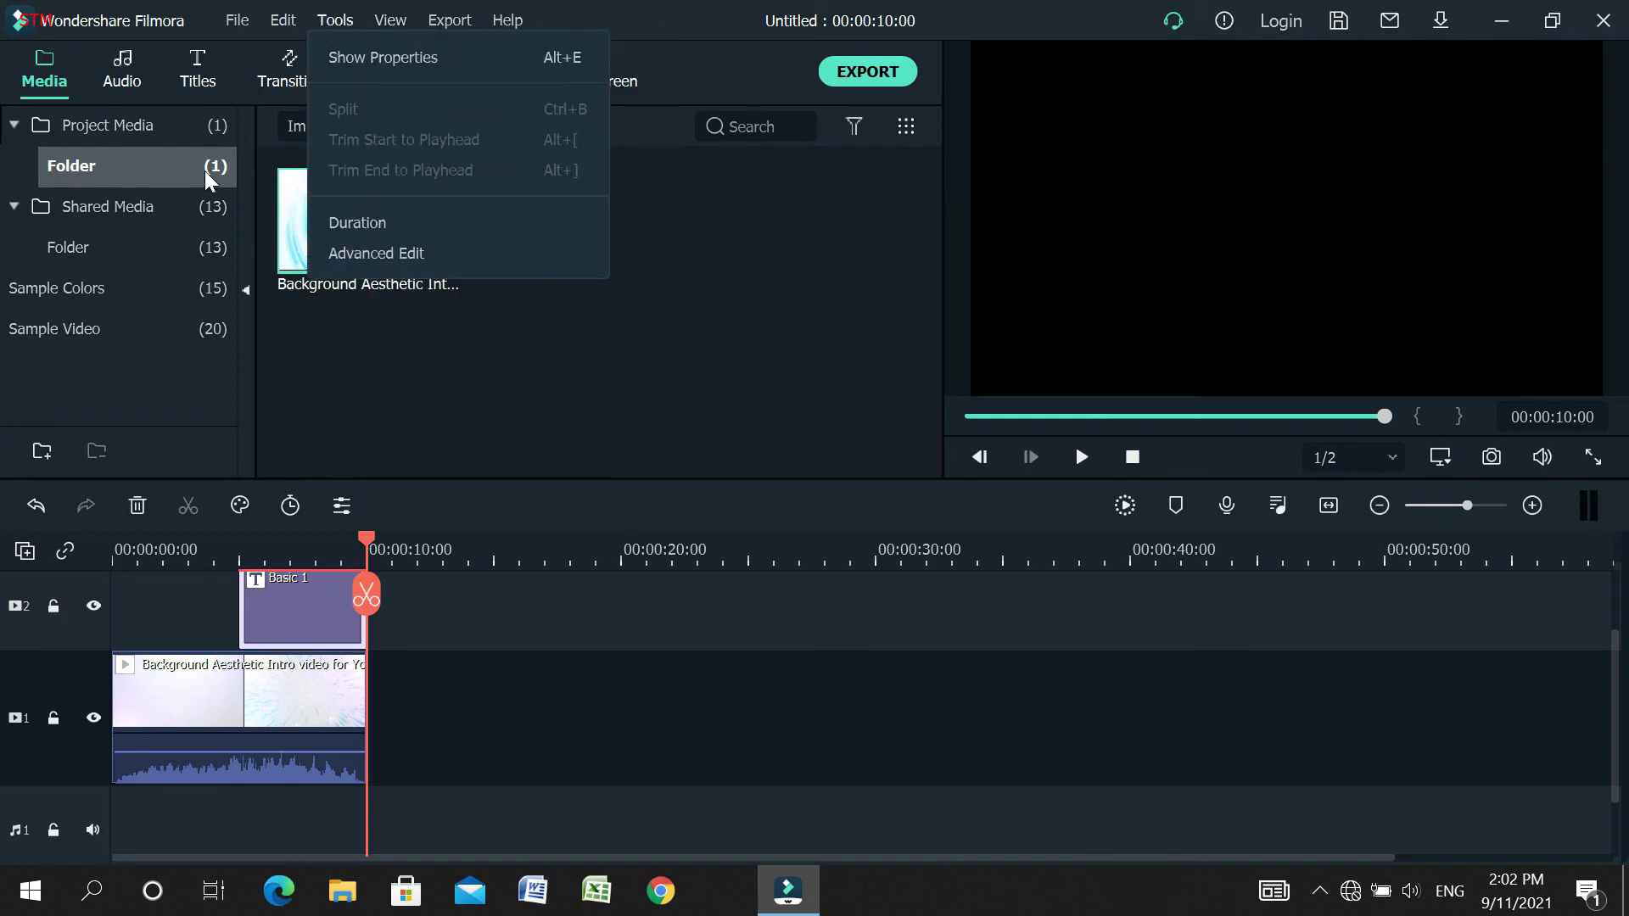
click(457, 406)
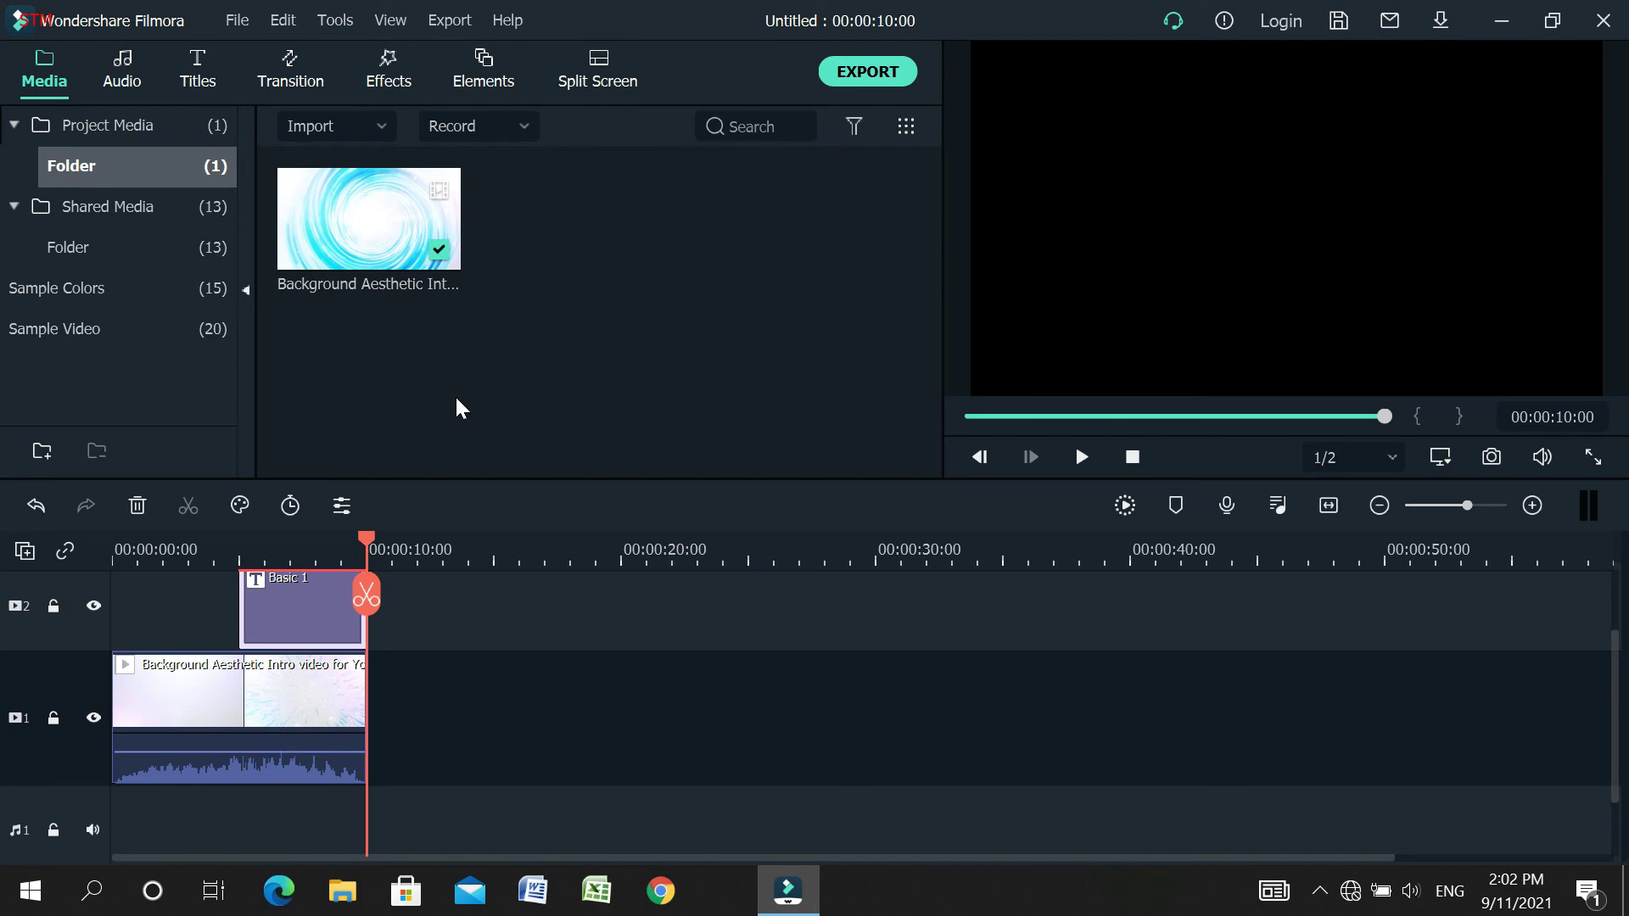
- Return the playhead to the start of the timeline and name the local video export "Intro first"
drag(368, 547, 119, 543)
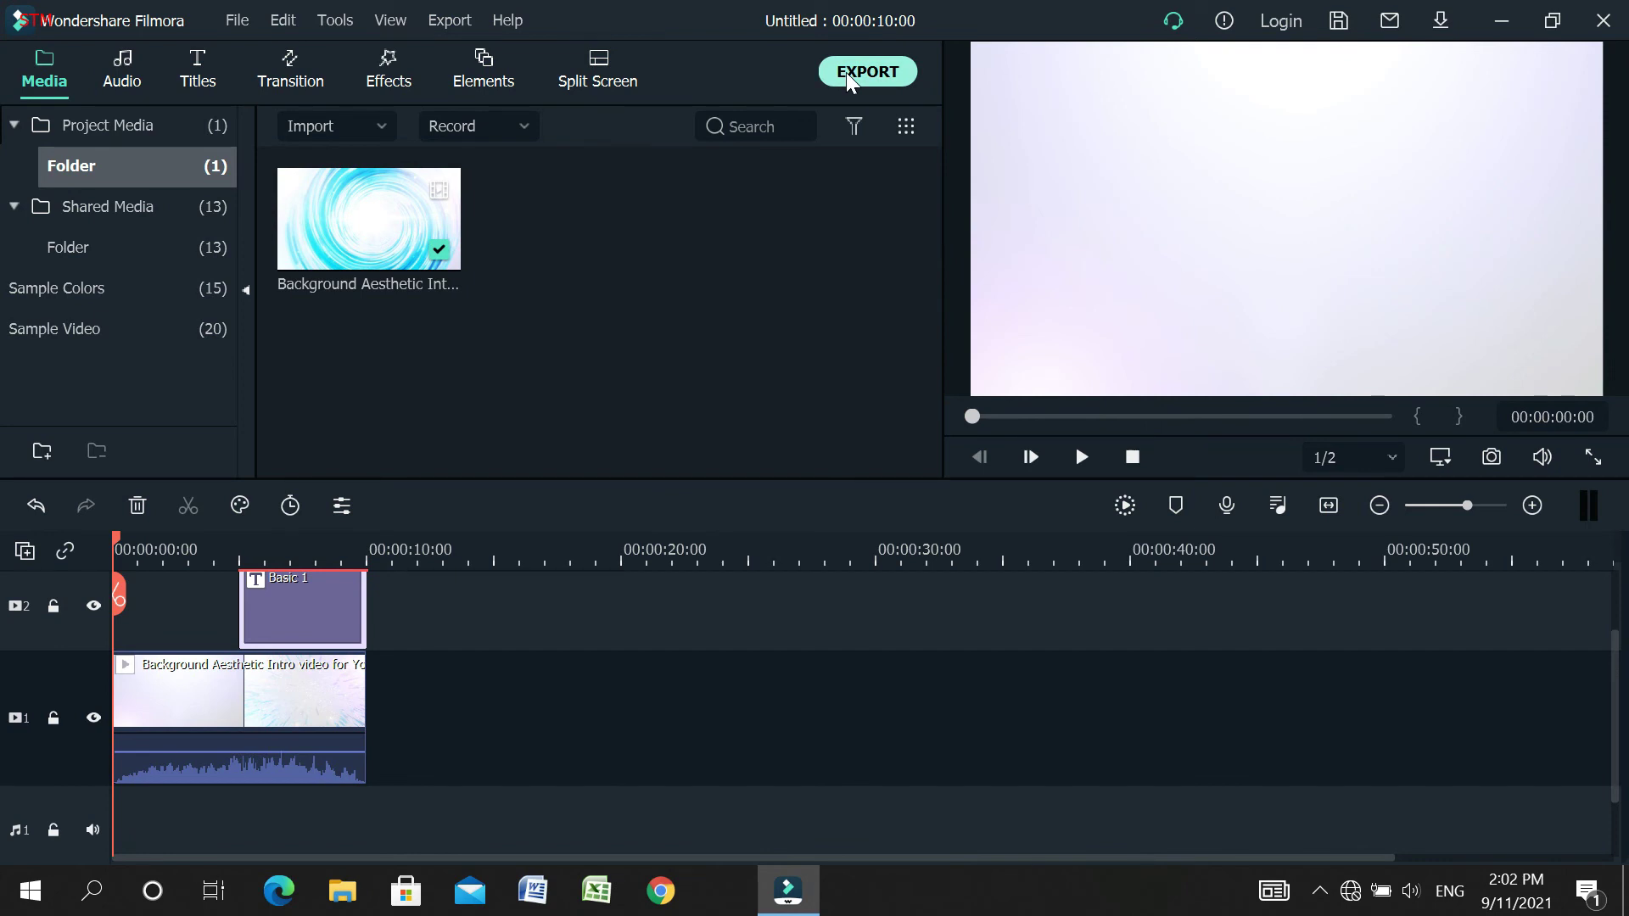
click(846, 73)
drag(835, 203, 643, 200)
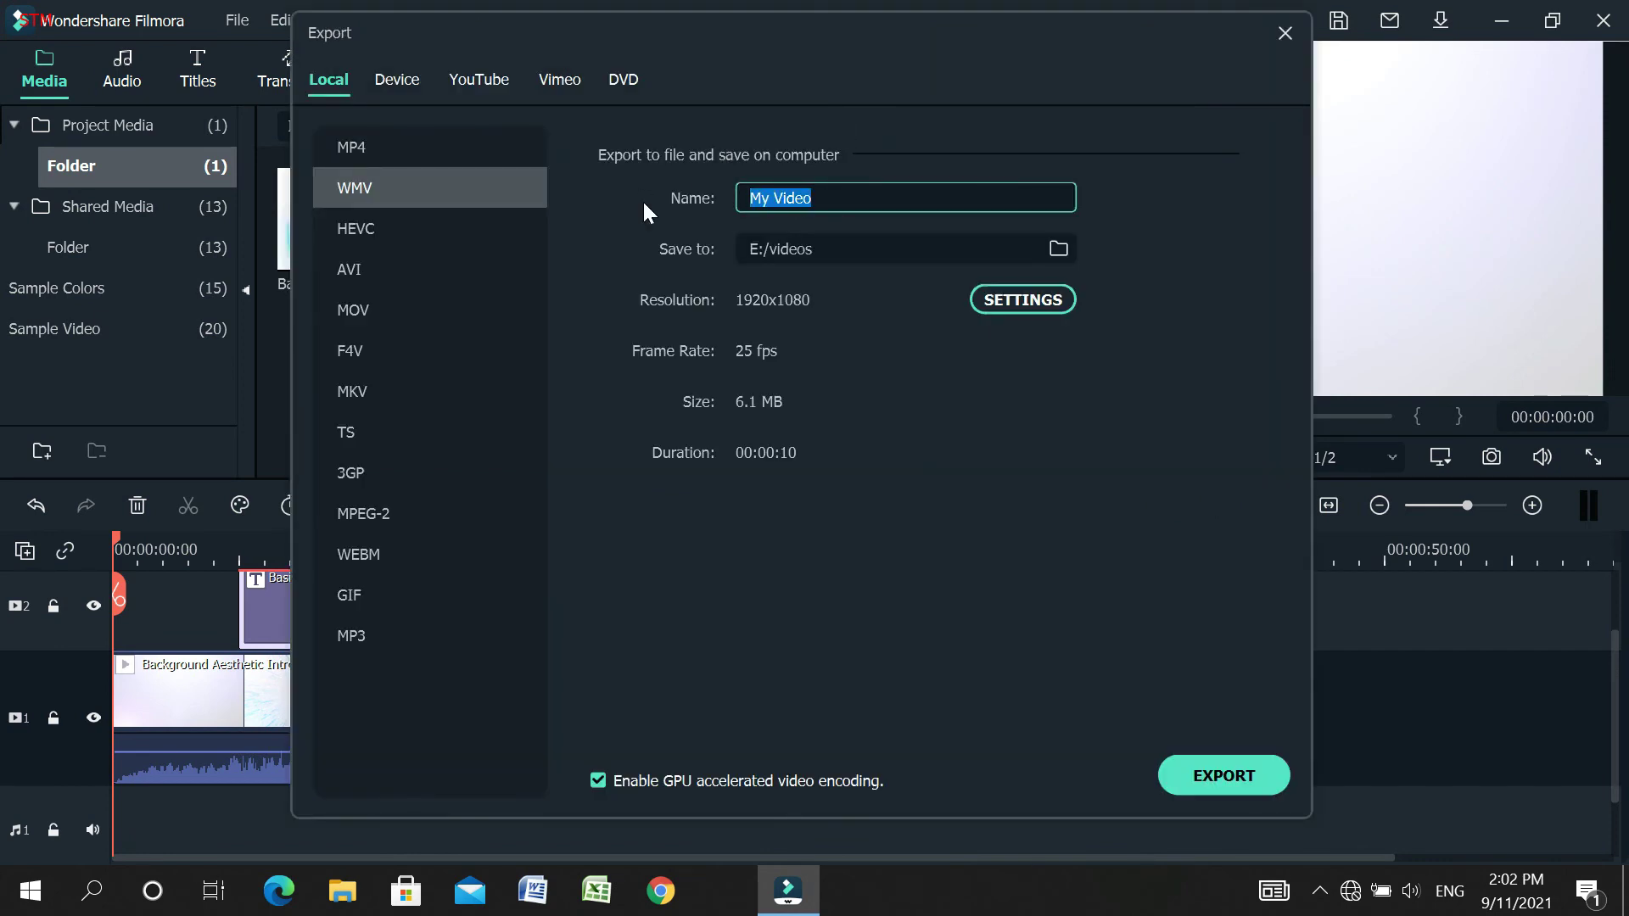
text(Intro first)
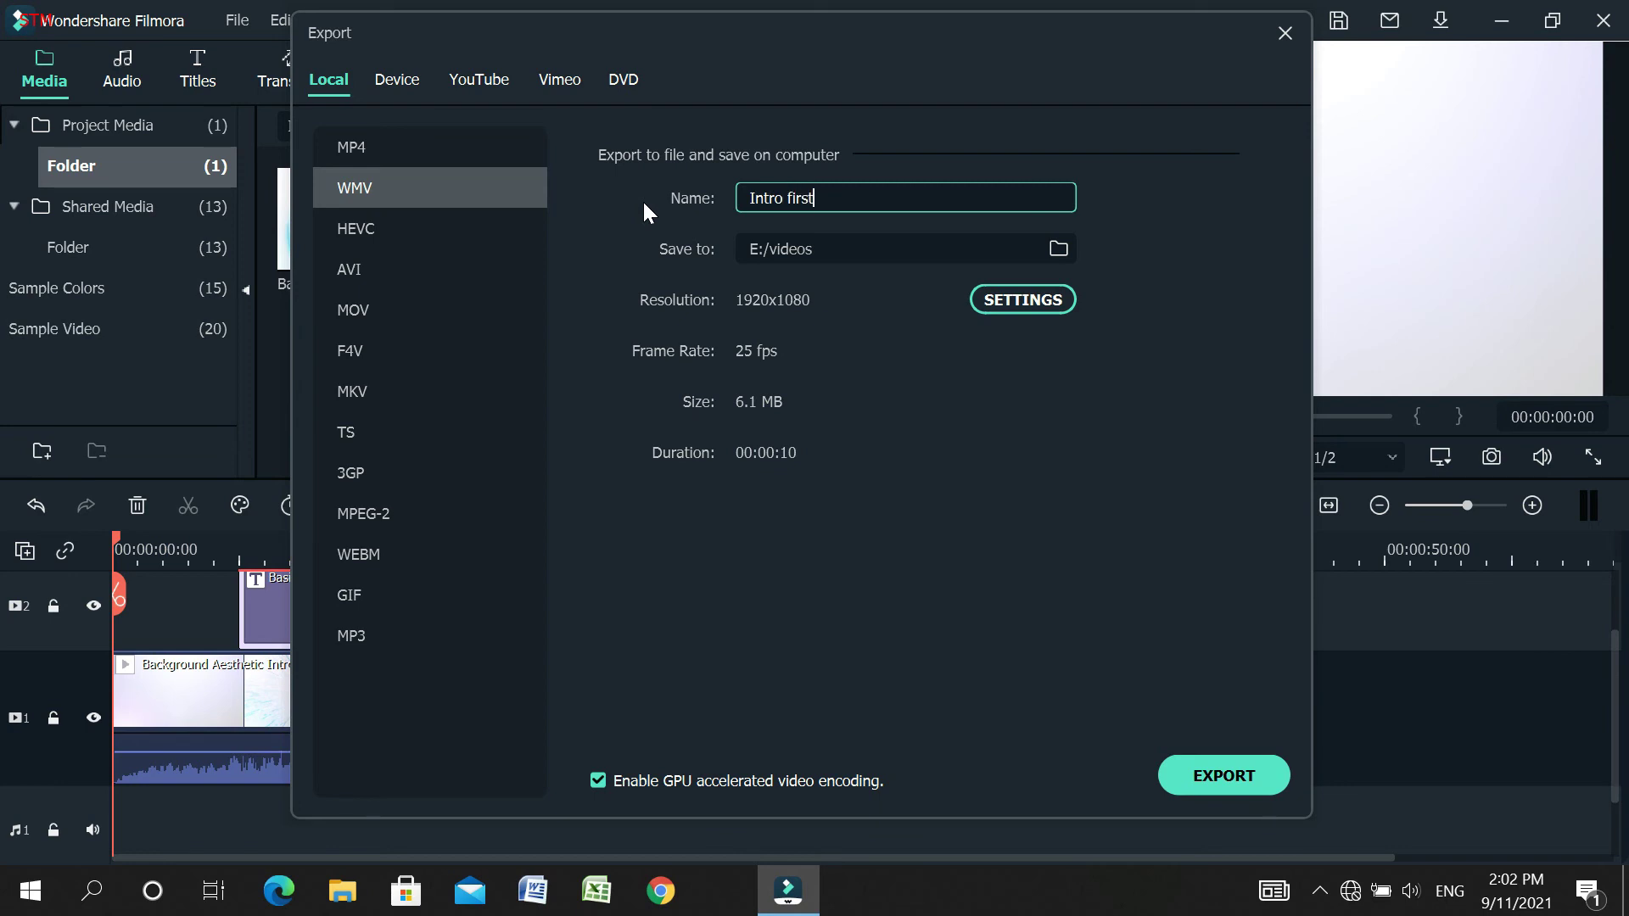